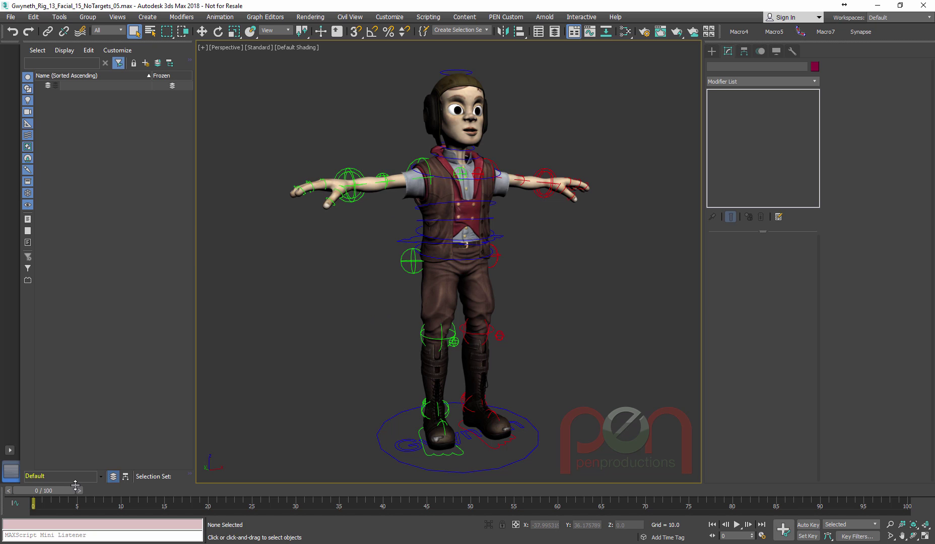
# Move to frame 6, select the character's arms mesh and display edged faces in the viewport
pyautogui.moveTo(52, 491); pyautogui.dragTo(106, 487)
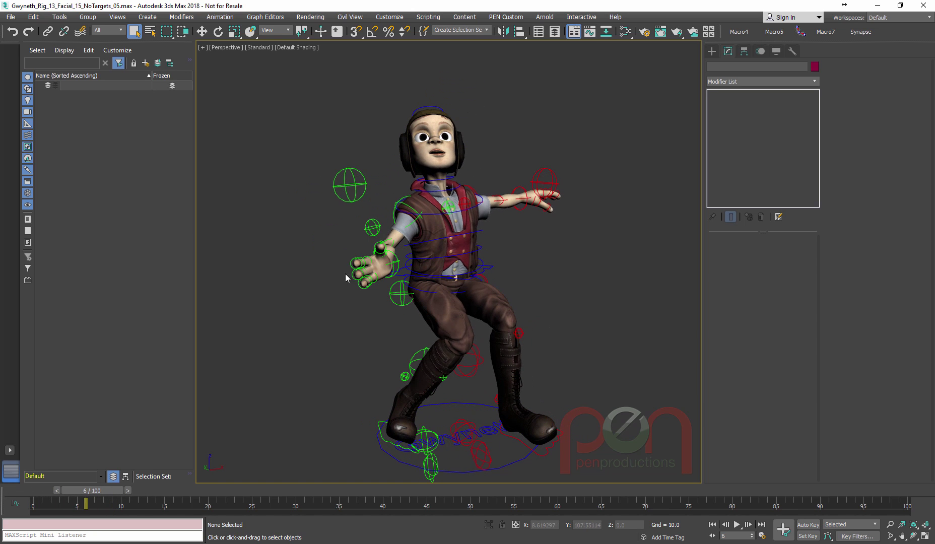
pyautogui.click(399, 238)
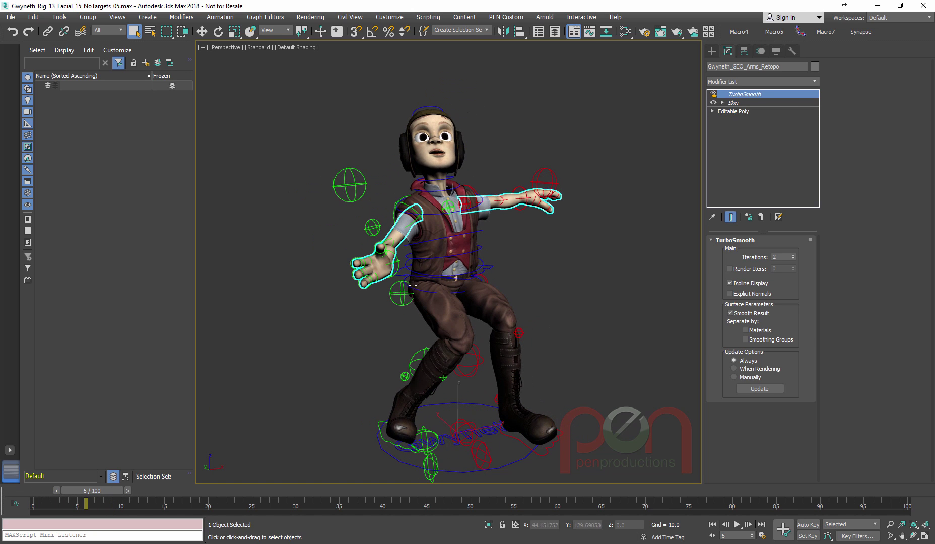
pyautogui.press('F4')
pyautogui.moveTo(413, 285)
pyautogui.keyDown('alt'); pyautogui.mouseDown(button='middle')
pyautogui.moveTo(420, 259)
pyautogui.moveTo(547, 271)
pyautogui.moveTo(645, 214)
pyautogui.mouseUp(button='middle'); pyautogui.keyUp('alt')
pyautogui.scroll(5, 420, 259)
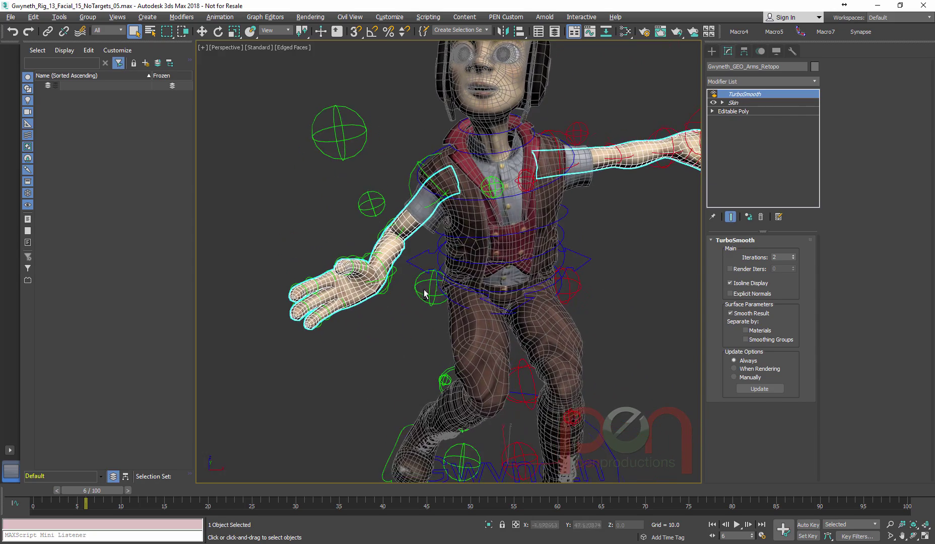
pyautogui.keyDown('alt'); pyautogui.moveTo(424, 294); pyautogui.dragTo(415, 269, button='middle'); pyautogui.keyUp('alt')
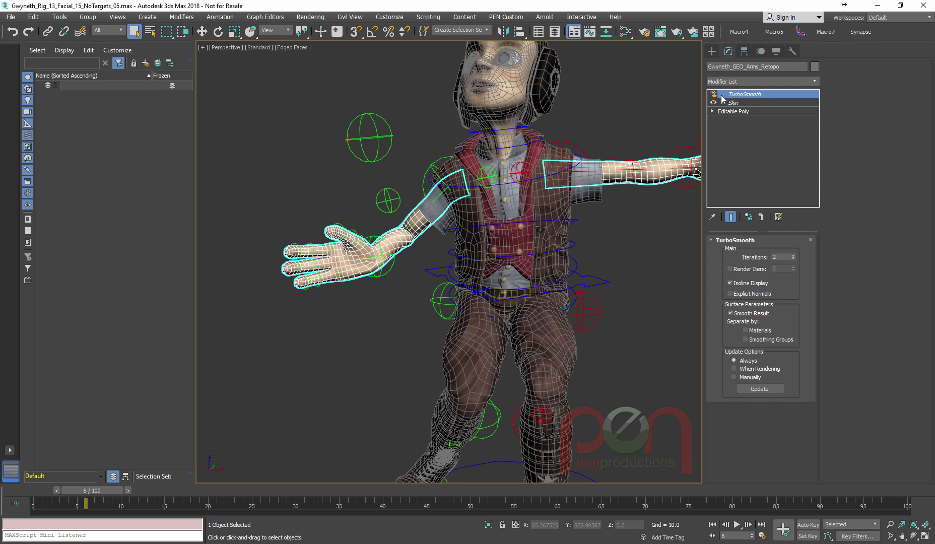
# Set the TurboSmooth modifier on the arms mesh to Off in Viewport
pyautogui.rightClick(736, 97)
pyautogui.click(741, 245)
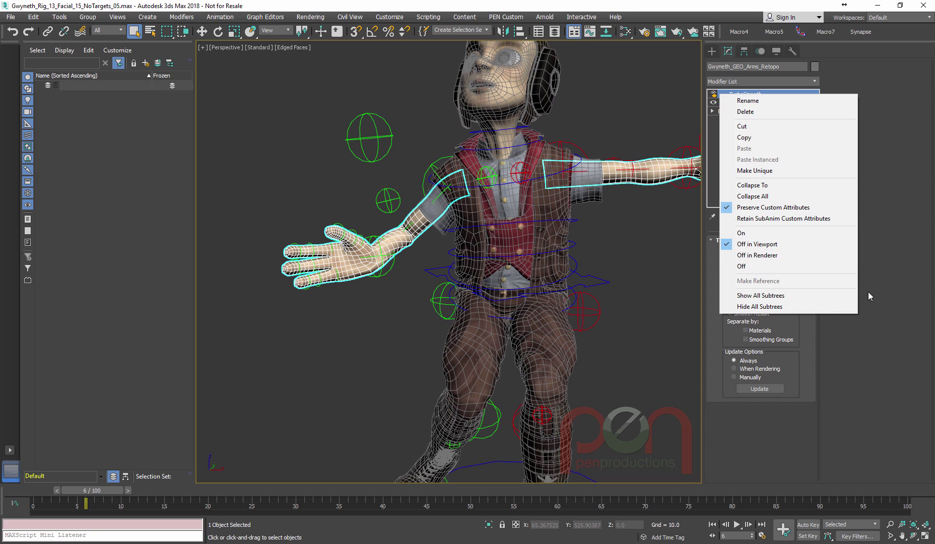
pyautogui.moveTo(431, 271)
pyautogui.keyDown('alt'); pyautogui.mouseDown(button='middle')
pyautogui.moveTo(398, 240)
pyautogui.moveTo(528, 278)
pyautogui.moveTo(425, 260)
pyautogui.mouseUp(button='middle'); pyautogui.keyUp('alt')
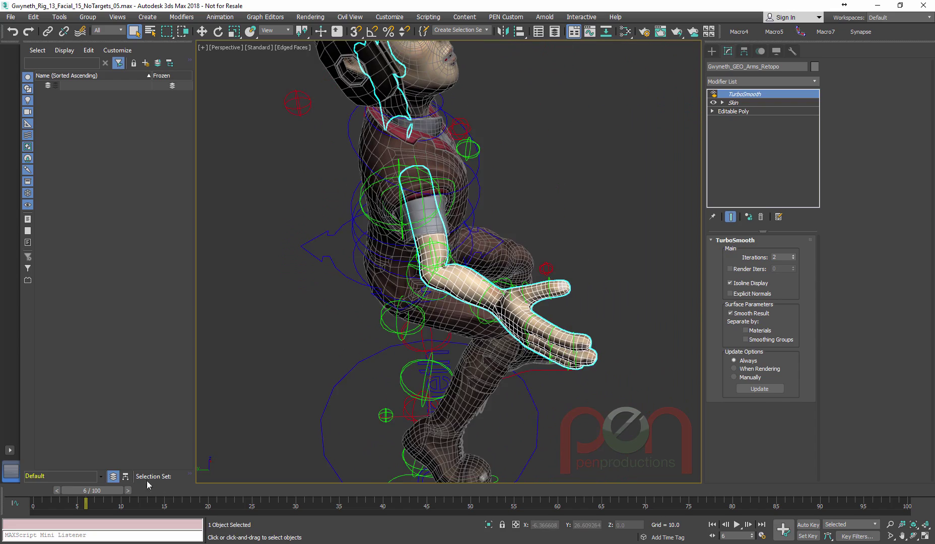
# Move to frame 13 and start editing envelopes in the Skin modifier of the arms mesh
pyautogui.moveTo(98, 494); pyautogui.dragTo(158, 480)
pyautogui.keyDown('alt'); pyautogui.moveTo(587, 325); pyautogui.dragTo(498, 276, button='middle'); pyautogui.keyUp('alt')
pyautogui.scroll(2, 497, 278)
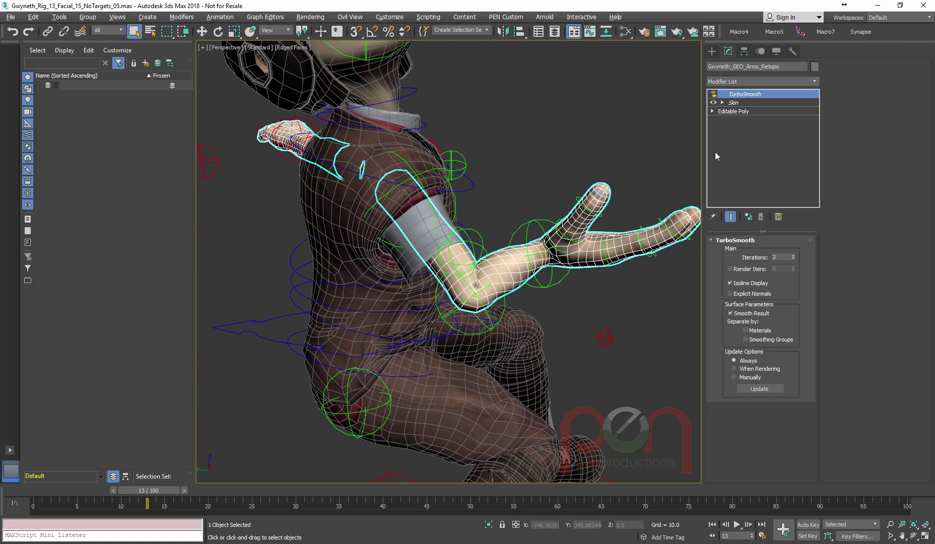
pyautogui.click(734, 103)
pyautogui.keyDown('alt'); pyautogui.moveTo(625, 325); pyautogui.dragTo(596, 313, button='middle'); pyautogui.keyUp('alt')
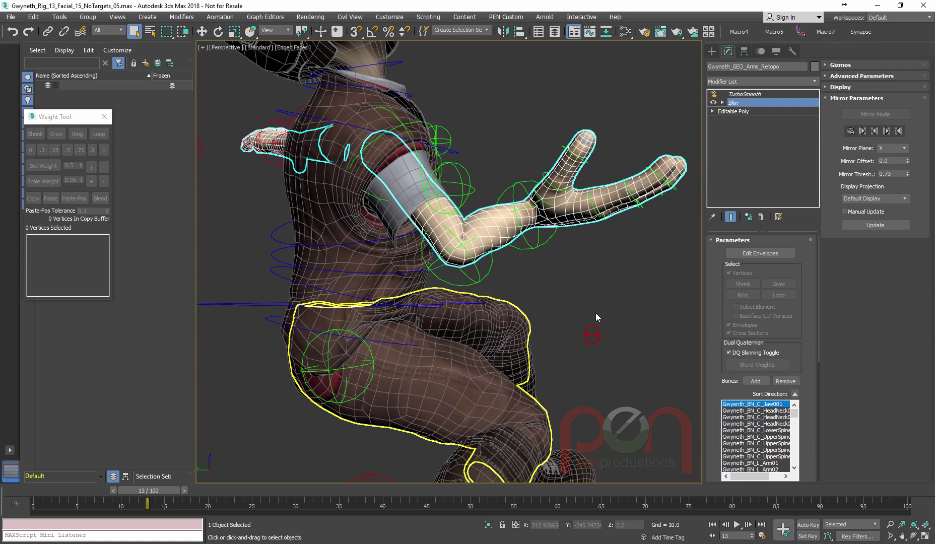
pyautogui.moveTo(486, 286); pyautogui.dragTo(489, 292, button='middle')
pyautogui.press('1')
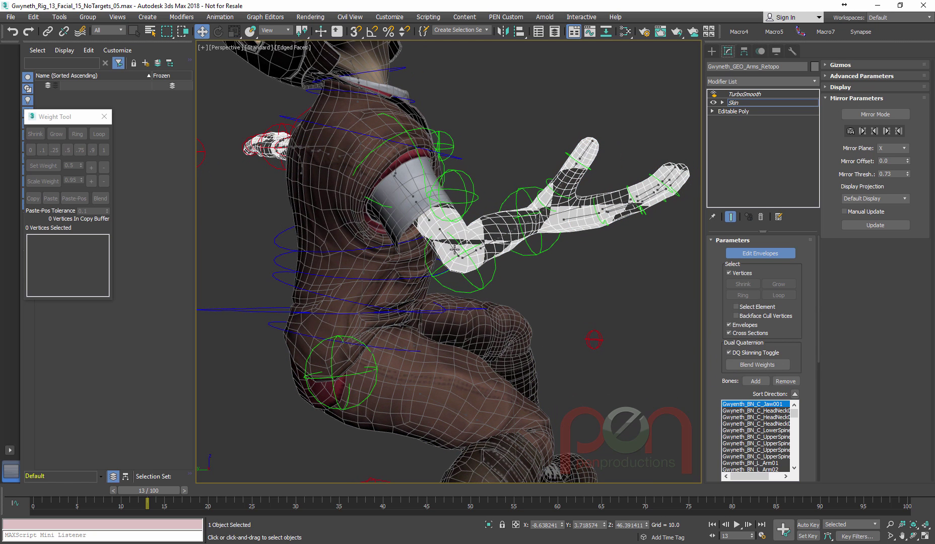
# Inspect the bone weights of individual vertices around the bent right elbow
pyautogui.click(455, 251)
pyautogui.scroll(3, 461, 251)
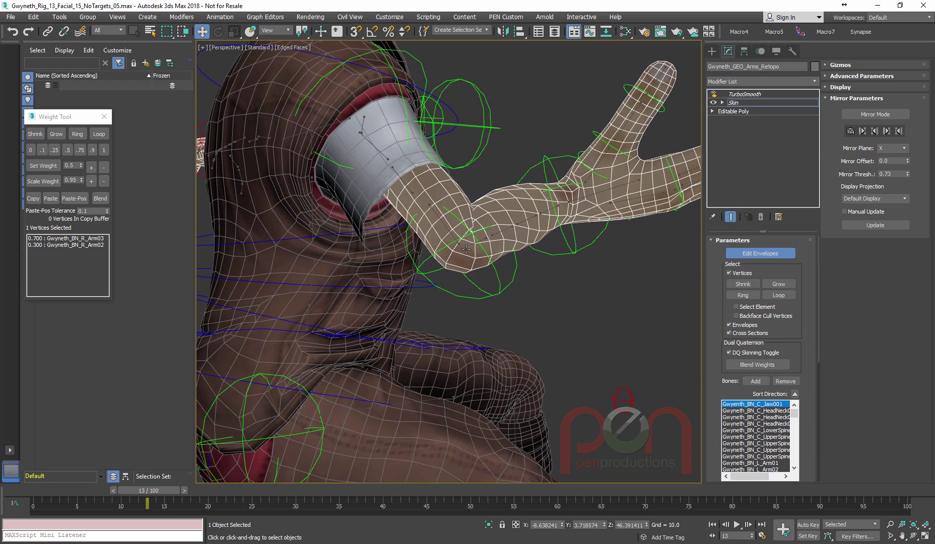
pyautogui.keyDown('alt'); pyautogui.moveTo(468, 248); pyautogui.dragTo(672, 345, button='middle'); pyautogui.keyUp('alt')
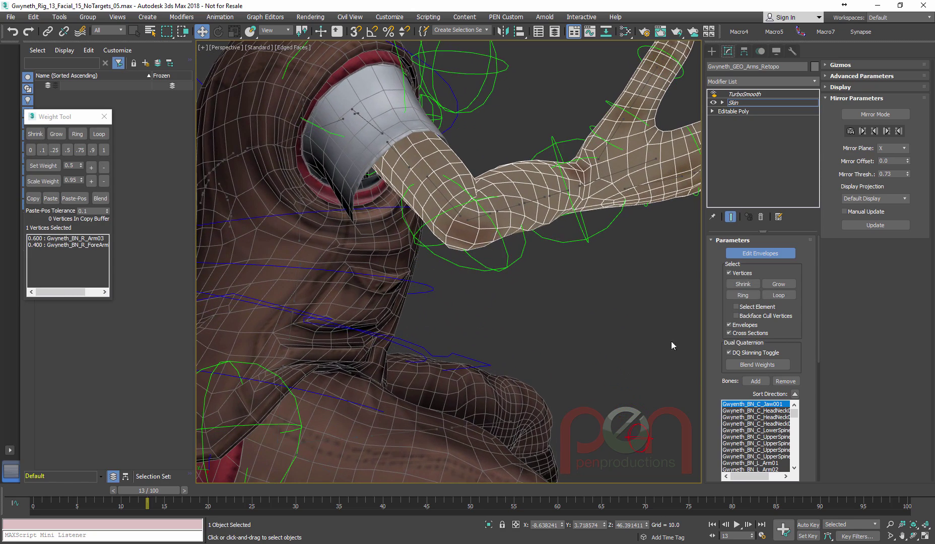
pyautogui.scroll(-3, 714, 361)
pyautogui.keyDown('alt'); pyautogui.moveTo(519, 282); pyautogui.dragTo(544, 324, button='middle'); pyautogui.keyUp('alt')
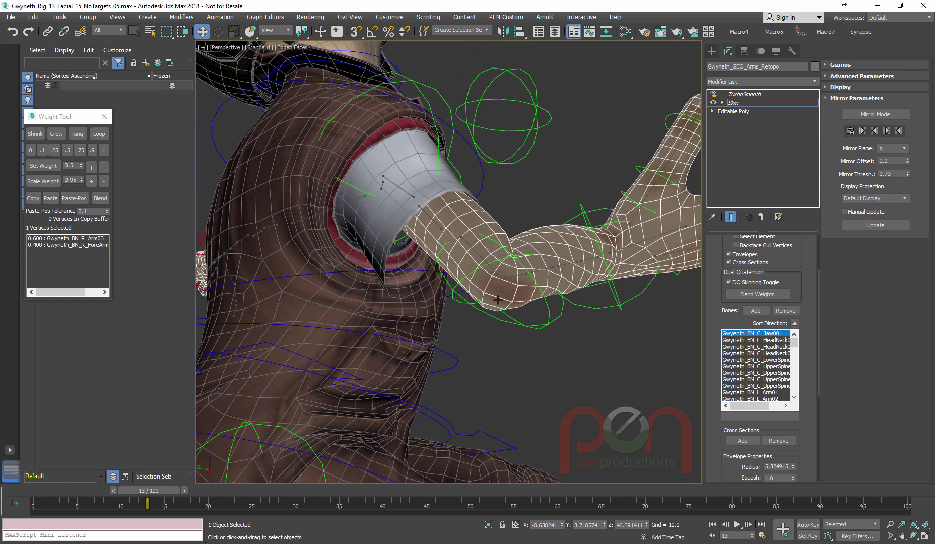
pyautogui.moveTo(494, 269); pyautogui.dragTo(499, 247, button='middle')
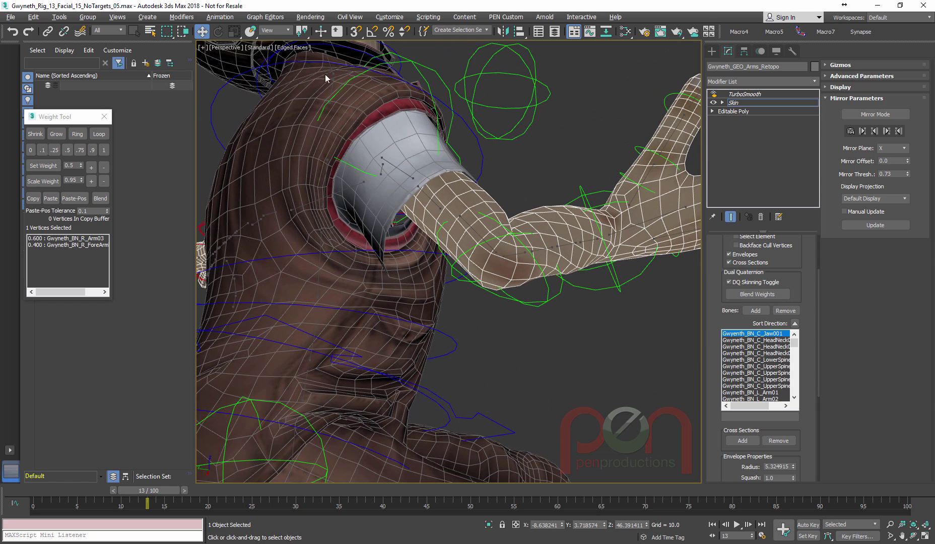
# Display the viewport with Shaded Materials without Maps
pyautogui.click(264, 49)
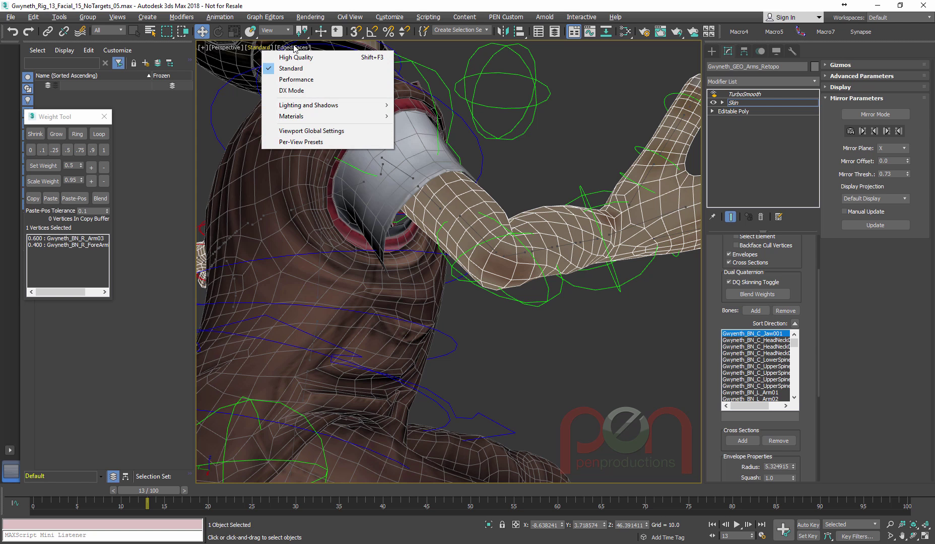
pyautogui.moveTo(267, 117)
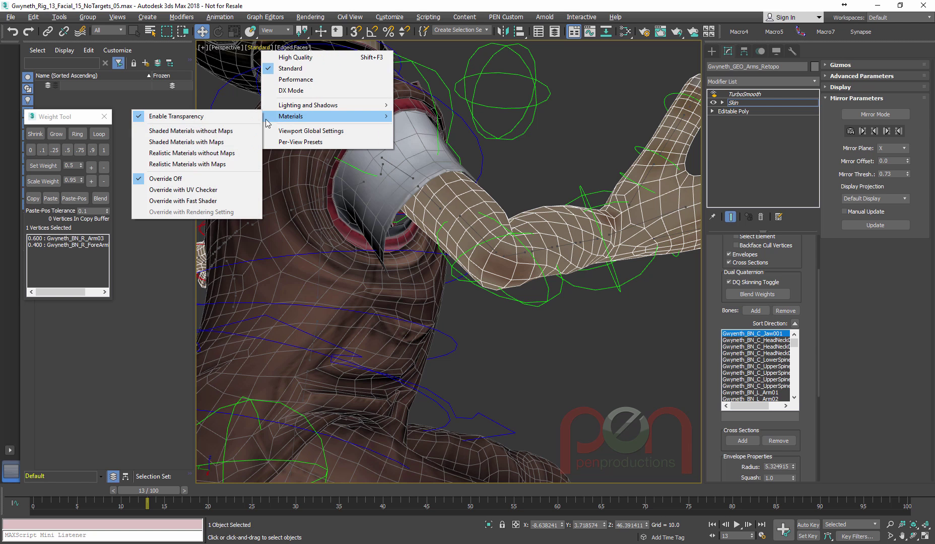
pyautogui.click(194, 131)
pyautogui.moveTo(466, 259)
pyautogui.keyDown('alt'); pyautogui.mouseDown(button='middle')
pyautogui.moveTo(466, 232)
pyautogui.moveTo(483, 267)
pyautogui.moveTo(466, 229)
pyautogui.moveTo(466, 241)
pyautogui.mouseUp(button='middle'); pyautogui.keyUp('alt')
# Select the Gwyneth_BN_R_Arm02 bone at the right elbow and activate Blend Weights
pyautogui.click(488, 230)
pyautogui.click(756, 294)
pyautogui.scroll(6, 498, 271)
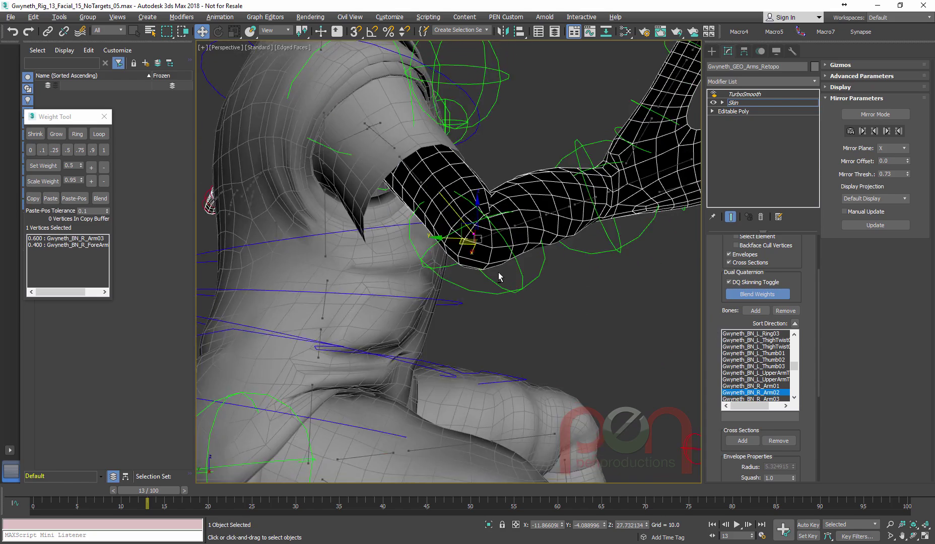
pyautogui.keyDown('alt'); pyautogui.moveTo(502, 262); pyautogui.dragTo(560, 234, button='middle'); pyautogui.keyUp('alt')
pyautogui.scroll(-2, 504, 262)
# Turn on Skin Paint Mode, resize the brush to fit the elbow and paint a test stroke there
pyautogui.rightClick(515, 243)
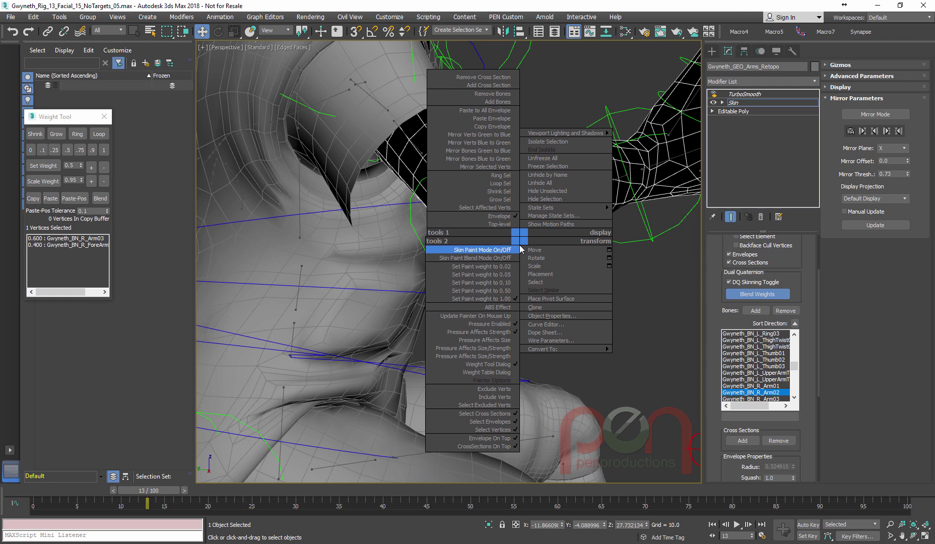
pyautogui.click(517, 248)
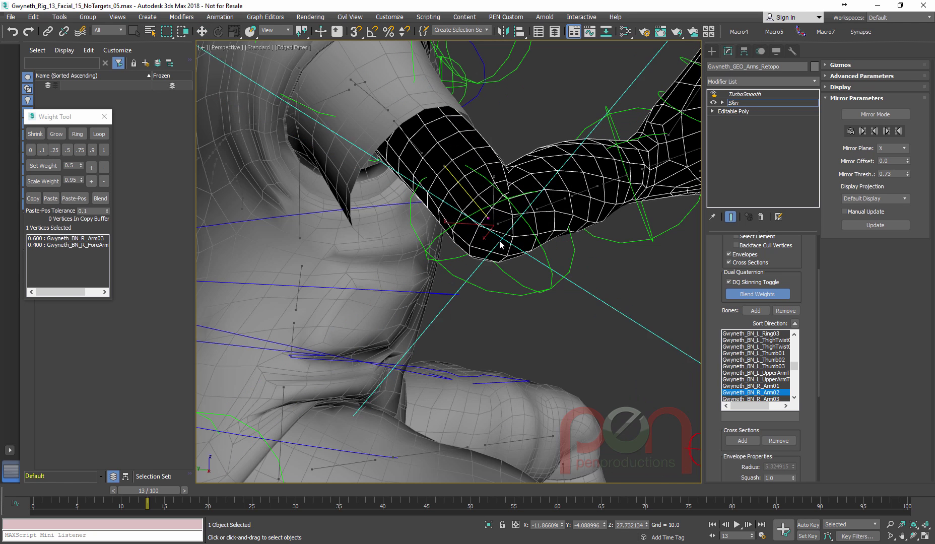
pyautogui.keyDown('ctrl'); pyautogui.keyDown('shift'); pyautogui.moveTo(492, 241); pyautogui.dragTo(500, 326); pyautogui.keyUp('shift'); pyautogui.keyUp('ctrl')
pyautogui.moveTo(500, 241); pyautogui.dragTo(504, 237)
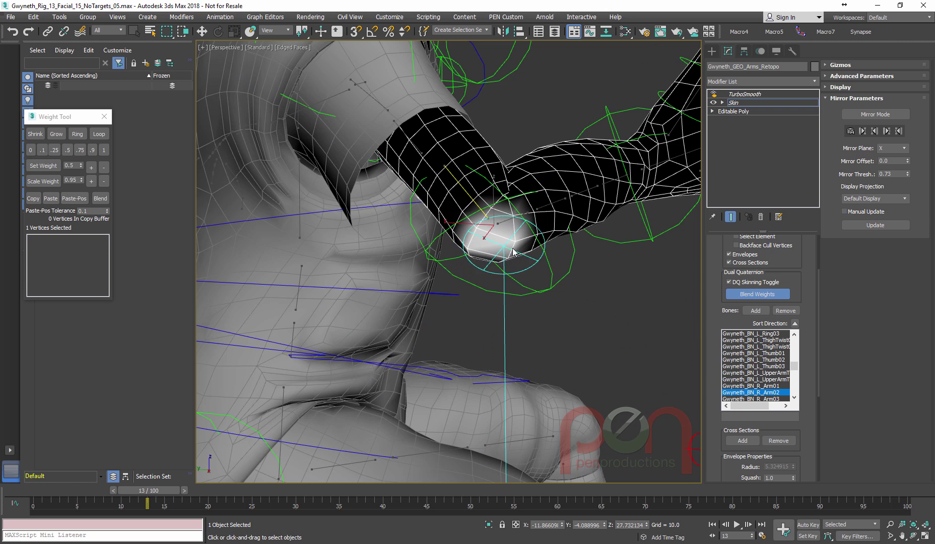
# Set the skin paint weight to 0.02 and enable Update Painter On Mouse Up
pyautogui.rightClick(481, 269)
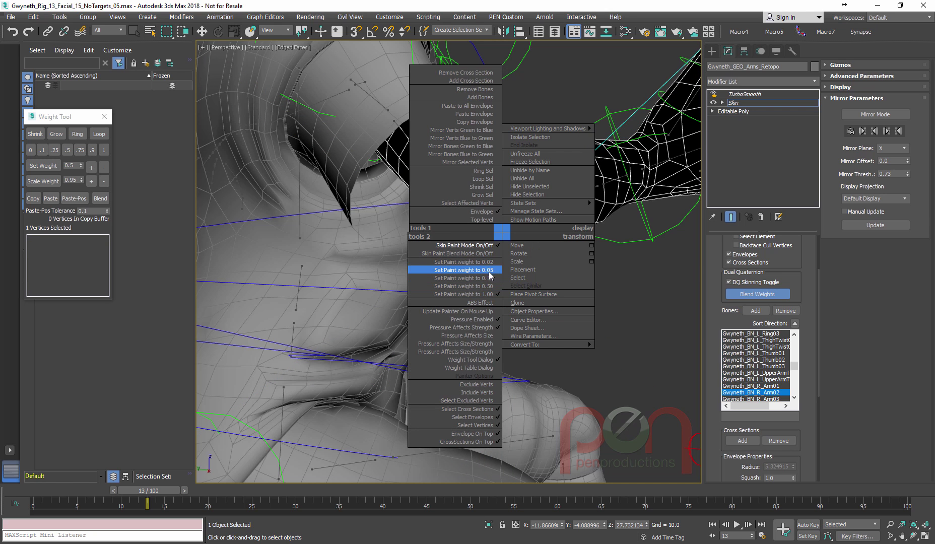
pyautogui.click(489, 262)
pyautogui.rightClick(469, 288)
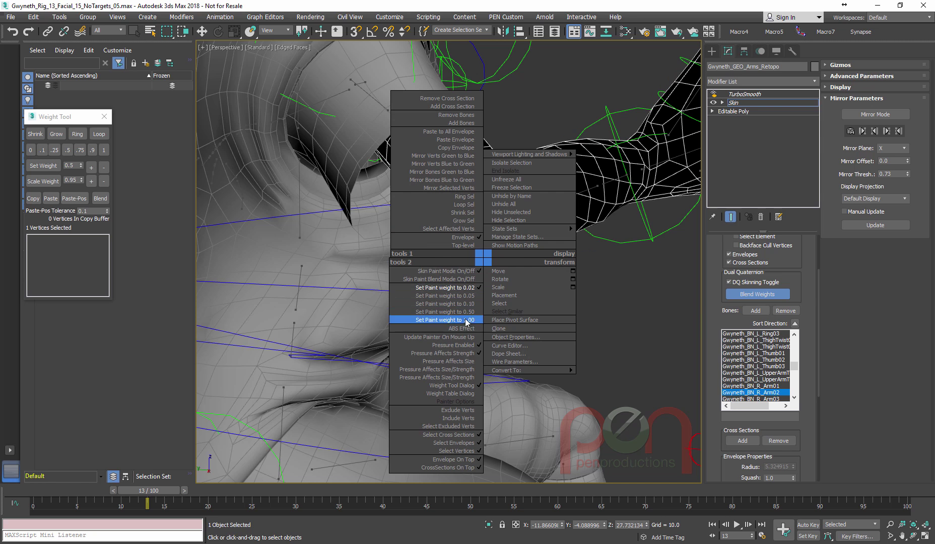
pyautogui.click(467, 336)
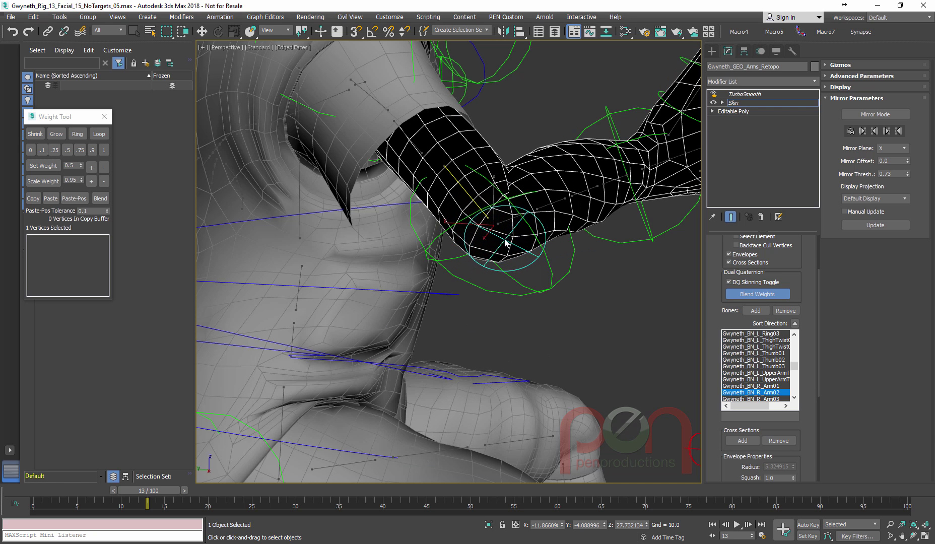
# Set the skin paint weight to 0.05 and brush blended weights around the bent right elbow
pyautogui.keyDown('alt'); pyautogui.moveTo(503, 239); pyautogui.dragTo(510, 242, button='middle'); pyautogui.keyUp('alt')
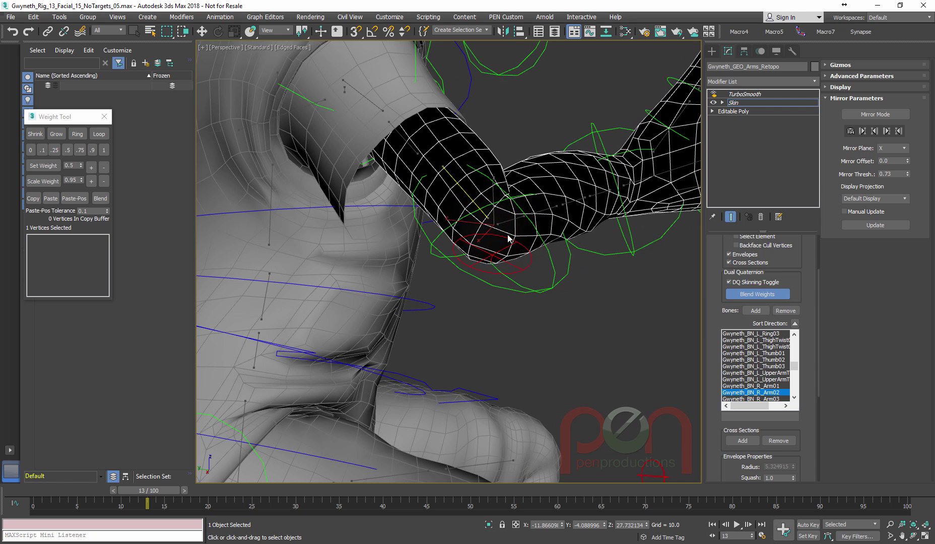
pyautogui.rightClick(485, 237)
pyautogui.click(481, 269)
pyautogui.keyDown('alt'); pyautogui.moveTo(495, 256); pyautogui.dragTo(511, 211, button='middle'); pyautogui.keyUp('alt')
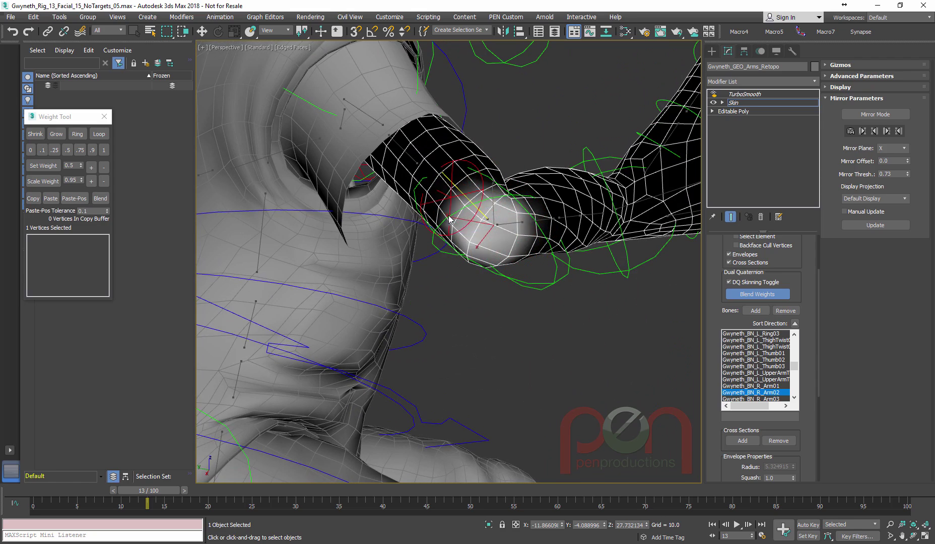
pyautogui.keyDown('alt'); pyautogui.moveTo(481, 238); pyautogui.dragTo(456, 232, button='middle'); pyautogui.keyUp('alt')
pyautogui.keyDown('alt'); pyautogui.moveTo(529, 214); pyautogui.dragTo(474, 252, button='middle'); pyautogui.keyUp('alt')
pyautogui.click(516, 199)
# Move to frame 2 and paint blended weights around the nearly straight right elbow
pyautogui.moveTo(149, 494); pyautogui.dragTo(59, 486)
pyautogui.moveTo(451, 308)
pyautogui.mouseDown(button='middle')
pyautogui.moveTo(438, 387)
pyautogui.moveTo(447, 326)
pyautogui.mouseUp(button='middle')
pyautogui.scroll(-5, 447, 329)
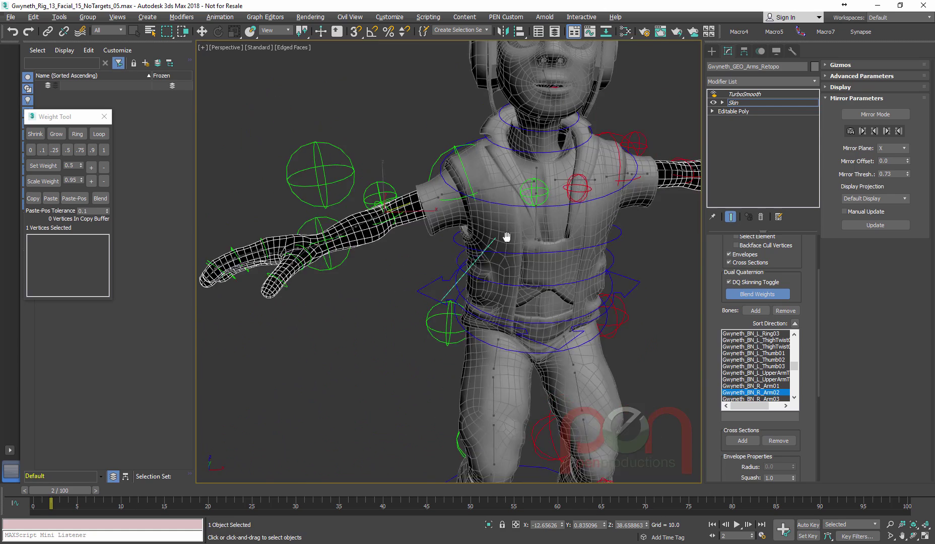
pyautogui.keyDown('alt'); pyautogui.moveTo(506, 235); pyautogui.dragTo(473, 254, button='middle'); pyautogui.keyUp('alt')
pyautogui.scroll(7, 435, 253)
pyautogui.scroll(-2, 435, 252)
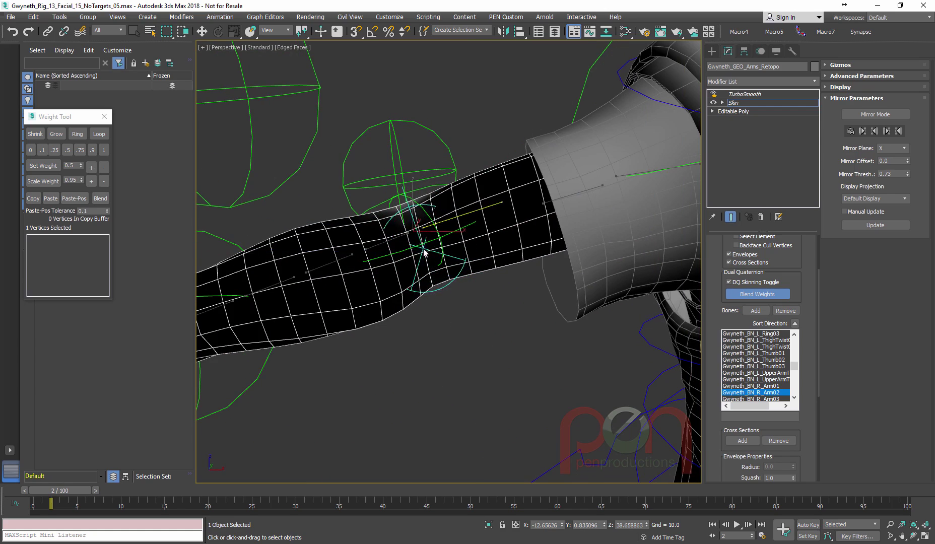
pyautogui.moveTo(414, 251)
pyautogui.mouseDown()
pyautogui.moveTo(451, 253)
pyautogui.moveTo(424, 292)
pyautogui.moveTo(416, 212)
pyautogui.mouseUp()
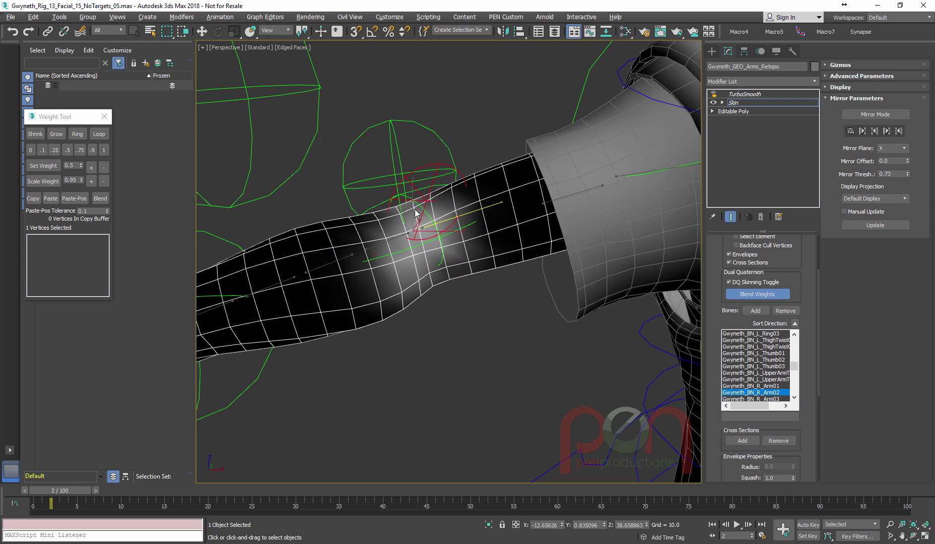
pyautogui.moveTo(412, 275); pyautogui.dragTo(408, 226)
pyautogui.moveTo(464, 262)
pyautogui.keyDown('alt'); pyautogui.mouseDown(button='middle')
pyautogui.moveTo(479, 286)
pyautogui.moveTo(441, 228)
pyautogui.mouseUp(button='middle'); pyautogui.keyUp('alt')
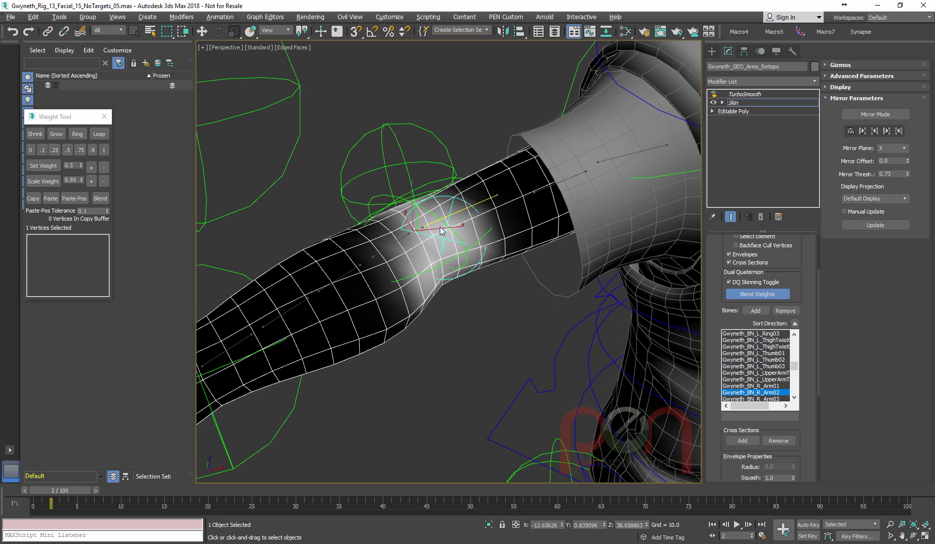
pyautogui.moveTo(419, 301)
pyautogui.keyDown('alt'); pyautogui.mouseDown(button='middle')
pyautogui.moveTo(417, 202)
pyautogui.moveTo(479, 229)
pyautogui.moveTo(383, 347)
pyautogui.mouseUp(button='middle'); pyautogui.keyUp('alt')
# Move to frame 23 and paint blended weights on all sides of the sharply bent right elbow
pyautogui.moveTo(54, 491); pyautogui.dragTo(247, 491)
pyautogui.scroll(-5, 380, 364)
pyautogui.keyDown('alt'); pyautogui.moveTo(447, 350); pyautogui.dragTo(407, 428, button='middle'); pyautogui.keyUp('alt')
pyautogui.moveTo(406, 429)
pyautogui.mouseDown(button='middle')
pyautogui.moveTo(455, 296)
pyautogui.moveTo(463, 349)
pyautogui.mouseUp(button='middle')
pyautogui.moveTo(473, 204)
pyautogui.mouseDown(button='middle')
pyautogui.moveTo(472, 330)
pyautogui.moveTo(453, 301)
pyautogui.moveTo(465, 293)
pyautogui.mouseUp(button='middle')
pyautogui.scroll(5, 457, 306)
pyautogui.moveTo(476, 282)
pyautogui.mouseDown()
pyautogui.moveTo(480, 273)
pyautogui.moveTo(442, 317)
pyautogui.moveTo(459, 304)
pyautogui.mouseUp()
pyautogui.moveTo(460, 303)
pyautogui.keyDown('alt'); pyautogui.mouseDown(button='middle')
pyautogui.moveTo(479, 309)
pyautogui.moveTo(465, 309)
pyautogui.mouseUp(button='middle'); pyautogui.keyUp('alt')
pyautogui.moveTo(440, 333)
pyautogui.mouseDown()
pyautogui.moveTo(433, 337)
pyautogui.moveTo(425, 298)
pyautogui.mouseUp()
pyautogui.keyDown('alt'); pyautogui.moveTo(425, 302); pyautogui.dragTo(556, 289, button='middle'); pyautogui.keyUp('alt')
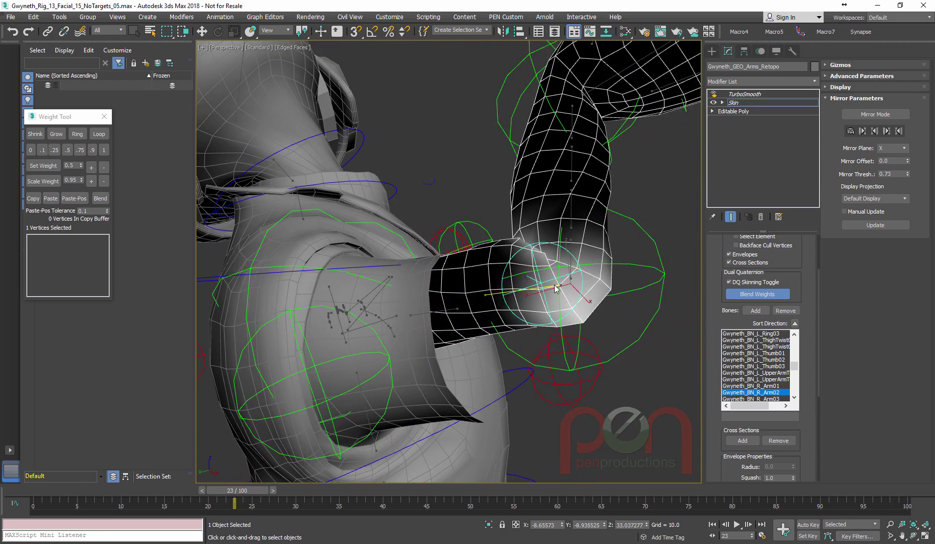
pyautogui.moveTo(528, 278); pyautogui.dragTo(538, 266)
# Paint blended weights all around the bent right wrist
pyautogui.moveTo(595, 273)
pyautogui.keyDown('alt'); pyautogui.mouseDown(button='middle')
pyautogui.moveTo(590, 281)
pyautogui.moveTo(543, 267)
pyautogui.moveTo(534, 287)
pyautogui.moveTo(516, 272)
pyautogui.mouseUp(button='middle'); pyautogui.keyUp('alt')
pyautogui.keyDown('alt'); pyautogui.moveTo(498, 241); pyautogui.dragTo(475, 208, button='middle'); pyautogui.keyUp('alt')
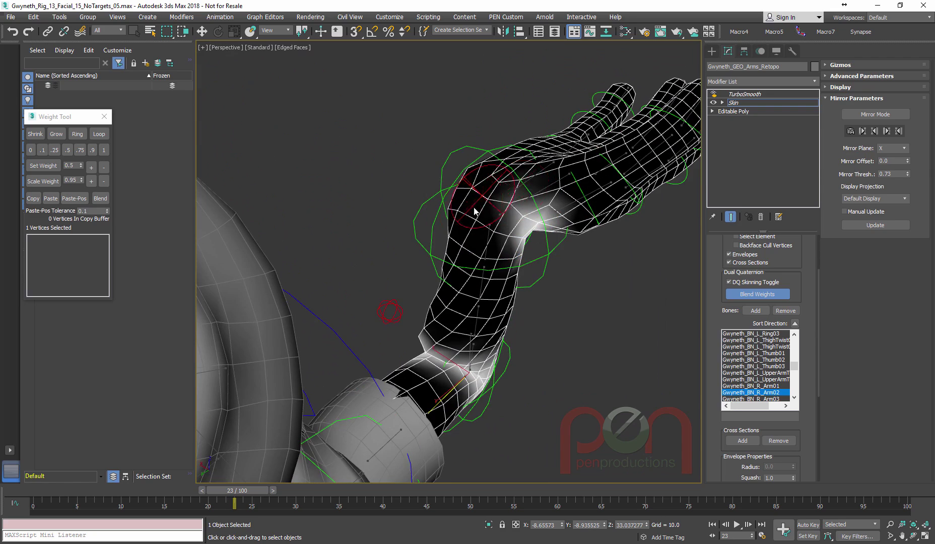
pyautogui.moveTo(497, 200)
pyautogui.mouseDown()
pyautogui.moveTo(484, 184)
pyautogui.moveTo(515, 222)
pyautogui.mouseUp()
pyautogui.keyDown('alt'); pyautogui.moveTo(500, 231); pyautogui.dragTo(624, 209, button='middle'); pyautogui.keyUp('alt')
pyautogui.moveTo(446, 193); pyautogui.dragTo(438, 218)
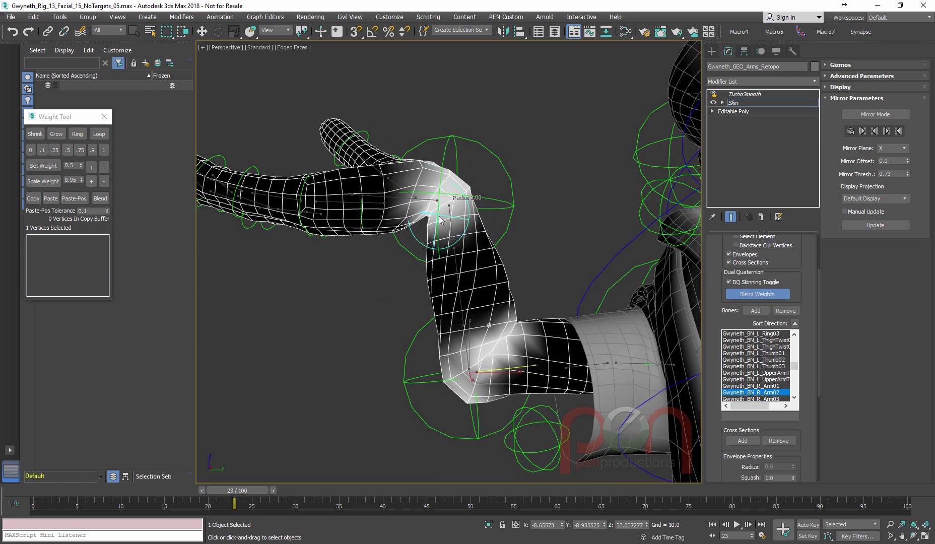
pyautogui.keyDown('alt'); pyautogui.moveTo(439, 219); pyautogui.dragTo(446, 218, button='middle'); pyautogui.keyUp('alt')
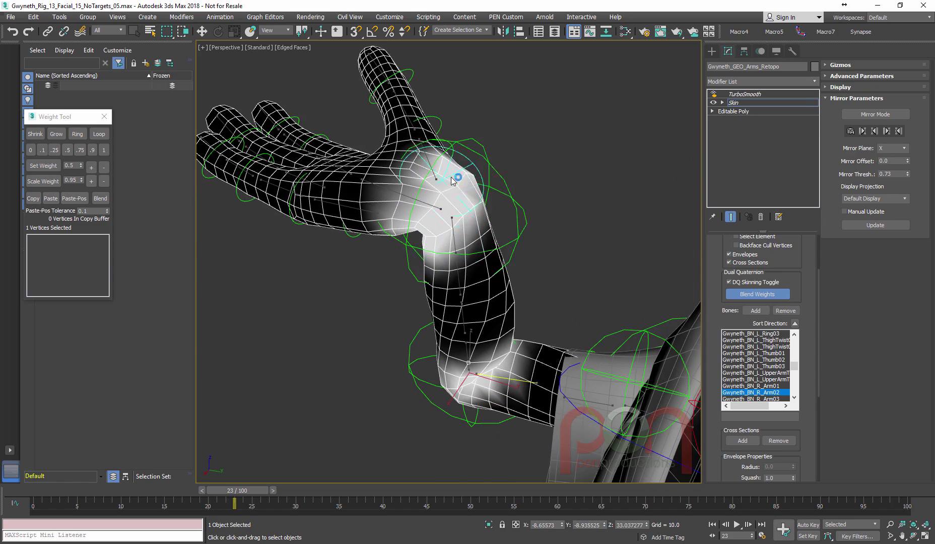
pyautogui.keyDown('alt'); pyautogui.moveTo(452, 182); pyautogui.dragTo(410, 200, button='middle'); pyautogui.keyUp('alt')
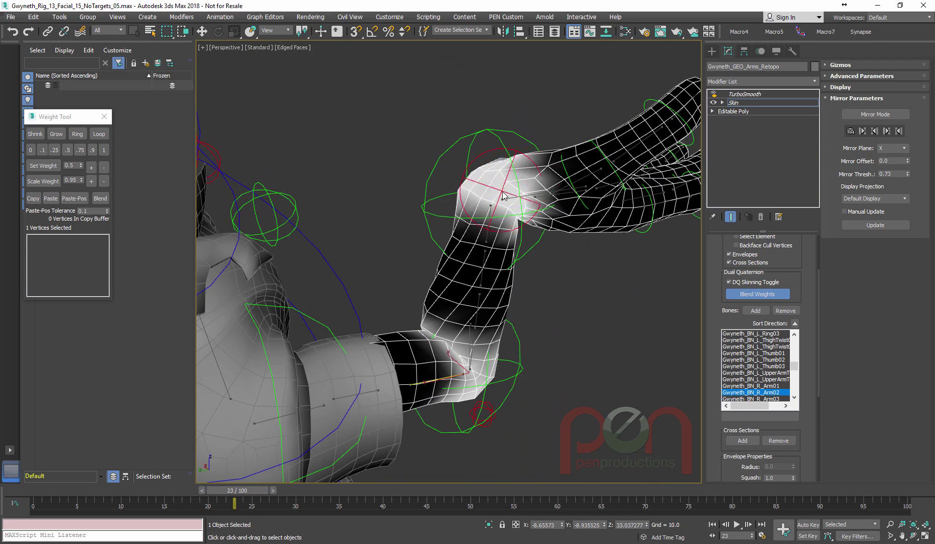
# Turn on Mirror Mode in the Skin modifier, mirror the vertex weights from green to blue, and leave envelope editing
pyautogui.keyDown('alt'); pyautogui.moveTo(529, 211); pyautogui.dragTo(462, 317, button='middle'); pyautogui.keyUp('alt')
pyautogui.scroll(-4, 466, 308)
pyautogui.keyDown('alt'); pyautogui.moveTo(480, 281); pyautogui.dragTo(370, 258, button='middle'); pyautogui.keyUp('alt')
pyautogui.scroll(-3, 370, 258)
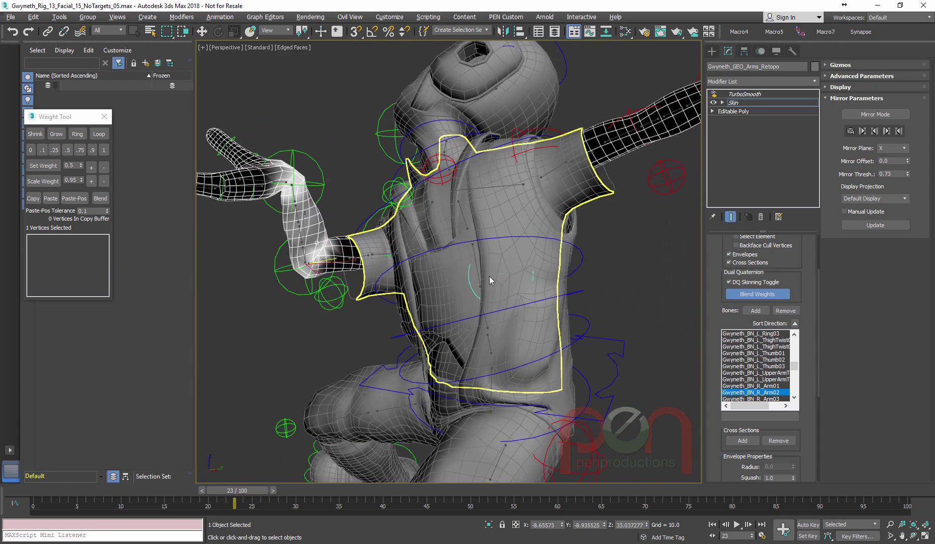
pyautogui.rightClick(443, 240)
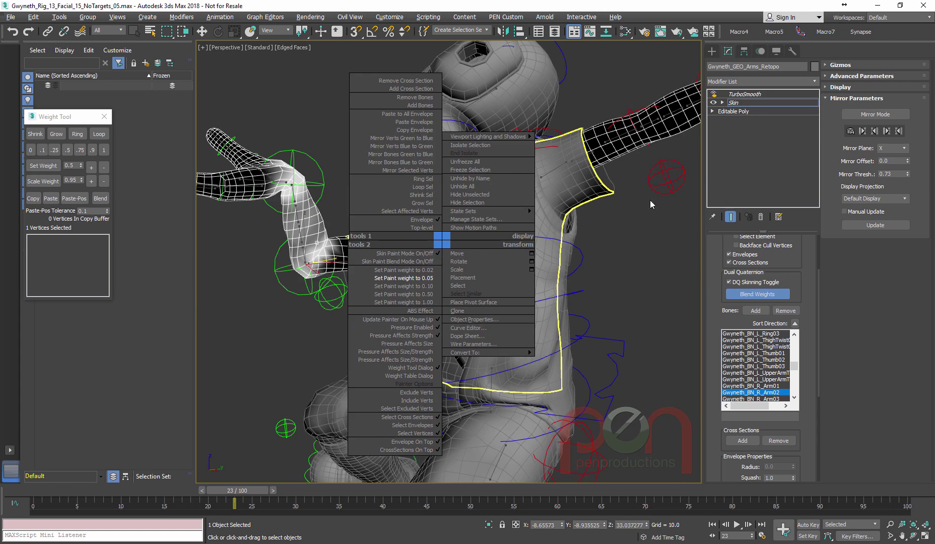
pyautogui.keyDown('alt'); pyautogui.moveTo(528, 207); pyautogui.dragTo(471, 257, button='middle'); pyautogui.keyUp('alt')
pyautogui.click(874, 116)
pyautogui.rightClick(459, 252)
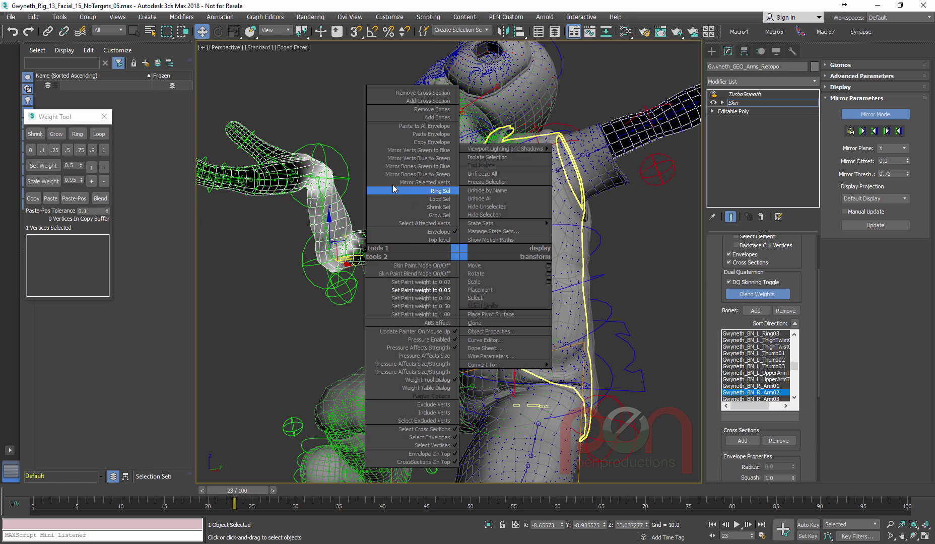
pyautogui.click(402, 150)
pyautogui.keyDown('alt'); pyautogui.moveTo(402, 151); pyautogui.dragTo(571, 185, button='middle'); pyautogui.keyUp('alt')
pyautogui.keyDown('alt'); pyautogui.moveTo(622, 301); pyautogui.dragTo(685, 192, button='middle'); pyautogui.keyUp('alt')
pyautogui.click(744, 107)
# Return the animation to frame 0 and save the scene
pyautogui.keyDown('alt'); pyautogui.moveTo(403, 224); pyautogui.dragTo(457, 283, button='middle'); pyautogui.keyUp('alt')
pyautogui.scroll(4, 423, 271)
pyautogui.moveTo(233, 492); pyautogui.dragTo(44, 491)
pyautogui.scroll(-5, 543, 324)
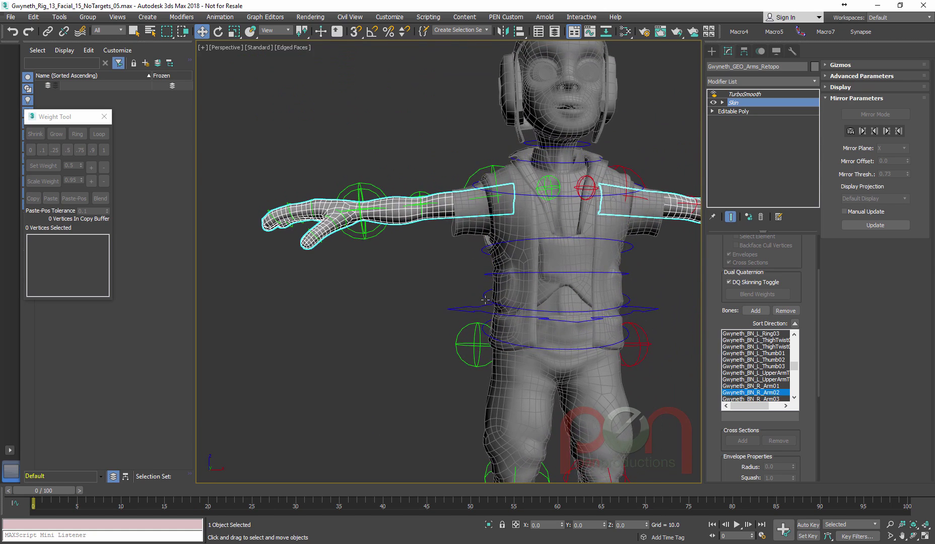
pyautogui.moveTo(522, 283); pyautogui.dragTo(519, 287, button='middle')
pyautogui.hotkey('ctrl', 's')
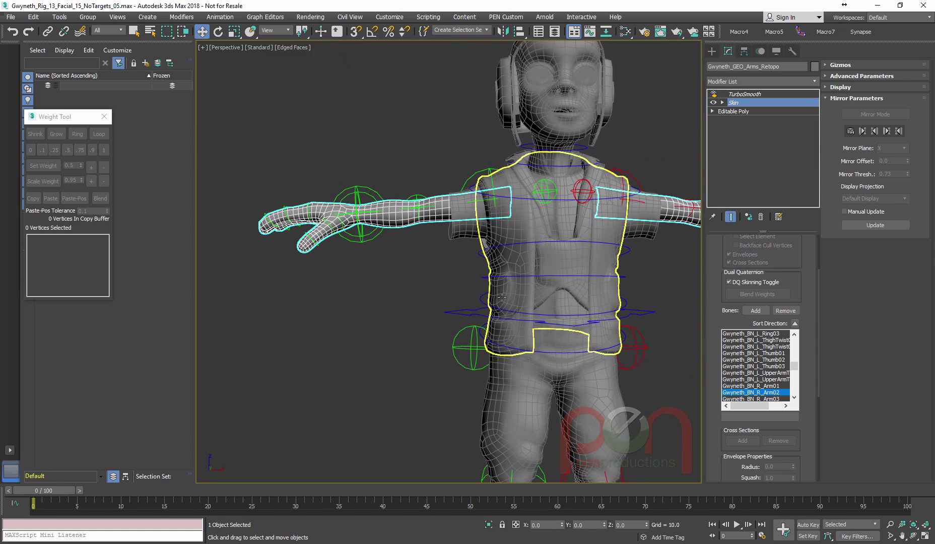
# Add a Data Channel modifier to the arms above Skin
pyautogui.moveTo(409, 327); pyautogui.dragTo(409, 321, button='middle')
pyautogui.write('x')
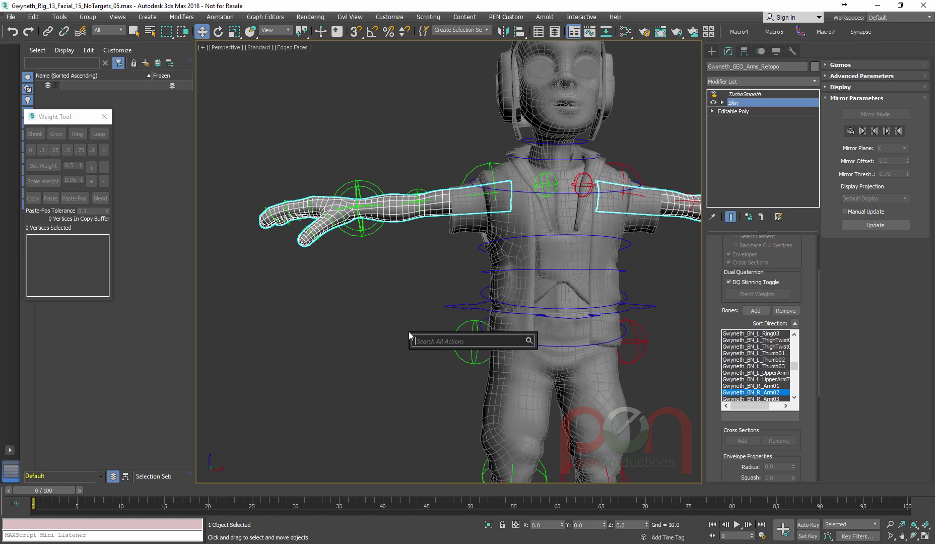
pyautogui.write('data')
pyautogui.press('Return')
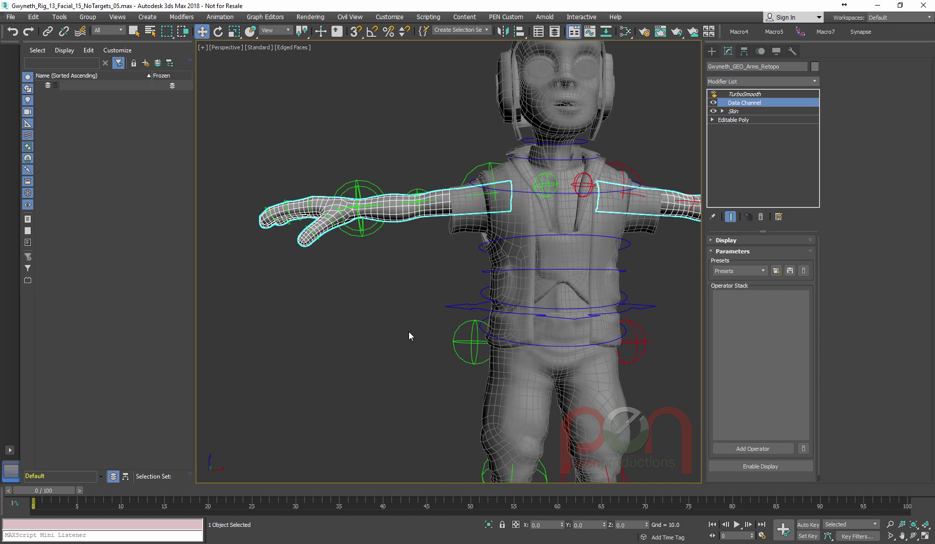
# Add a Delta Mush input operator to the Data Channel operator stack
pyautogui.click(746, 449)
pyautogui.moveTo(650, 144); pyautogui.dragTo(640, 142)
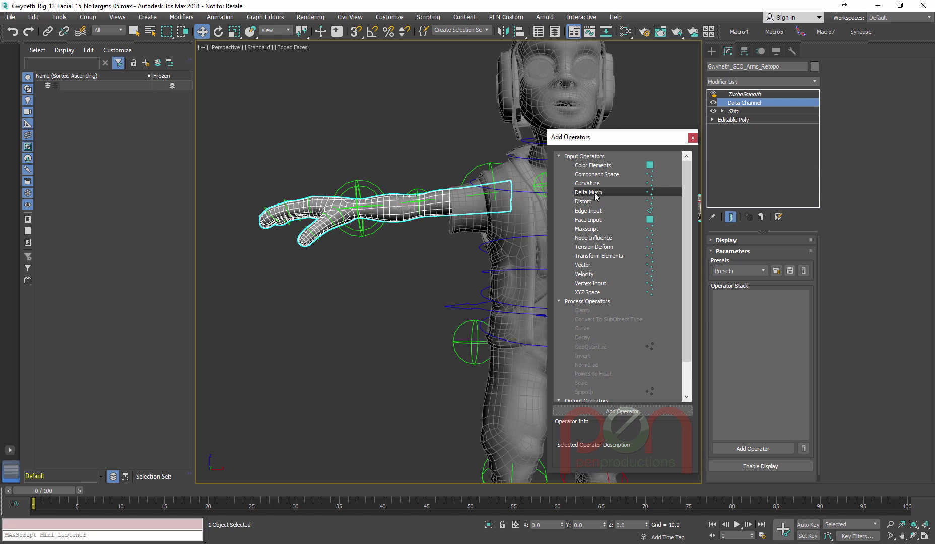
pyautogui.moveTo(593, 197); pyautogui.dragTo(725, 313)
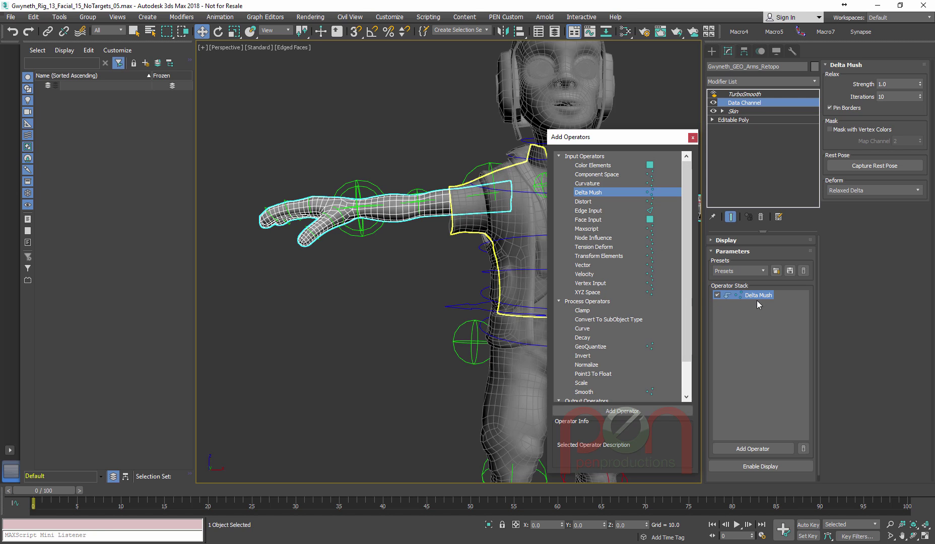
pyautogui.click(724, 297)
pyautogui.click(740, 296)
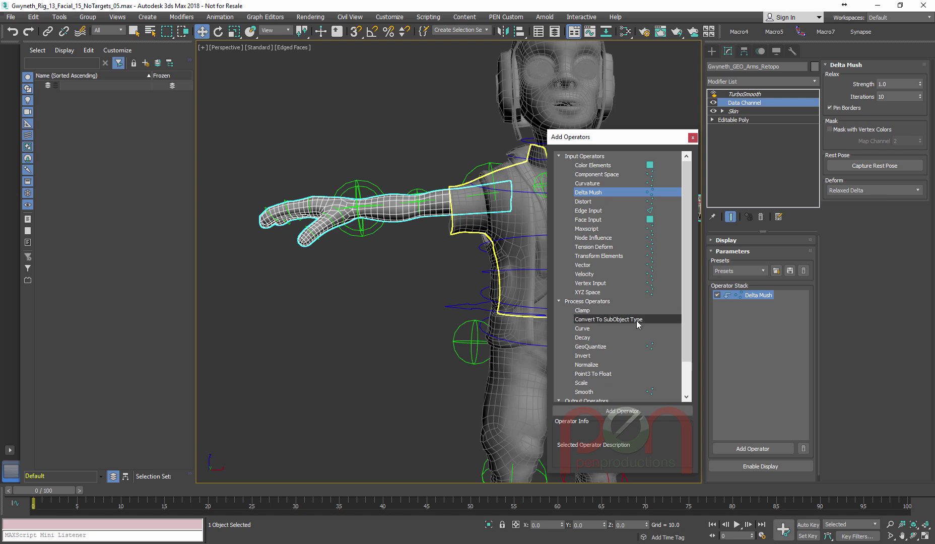
# Add a Vertex Output operator below Delta Mush and close the operator list
pyautogui.scroll(-2, 678, 305)
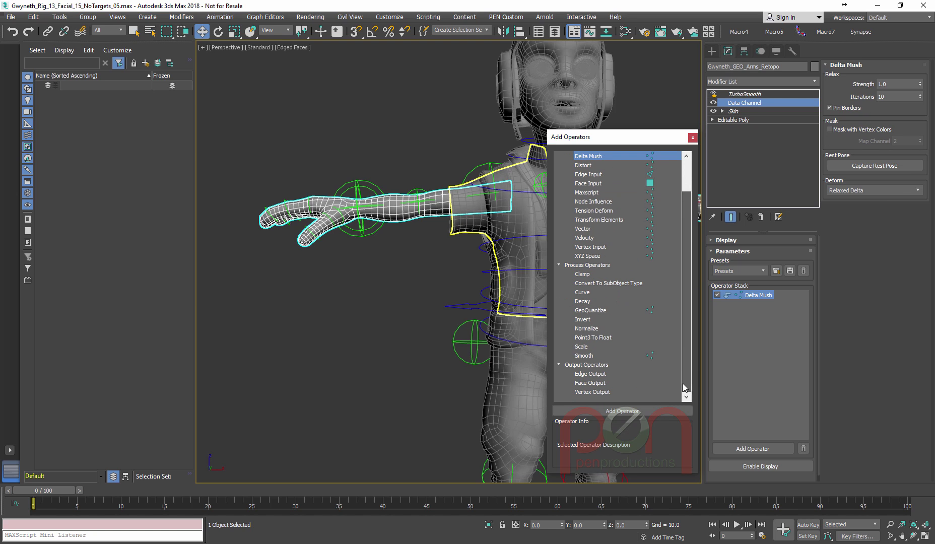
pyautogui.doubleClick(592, 393)
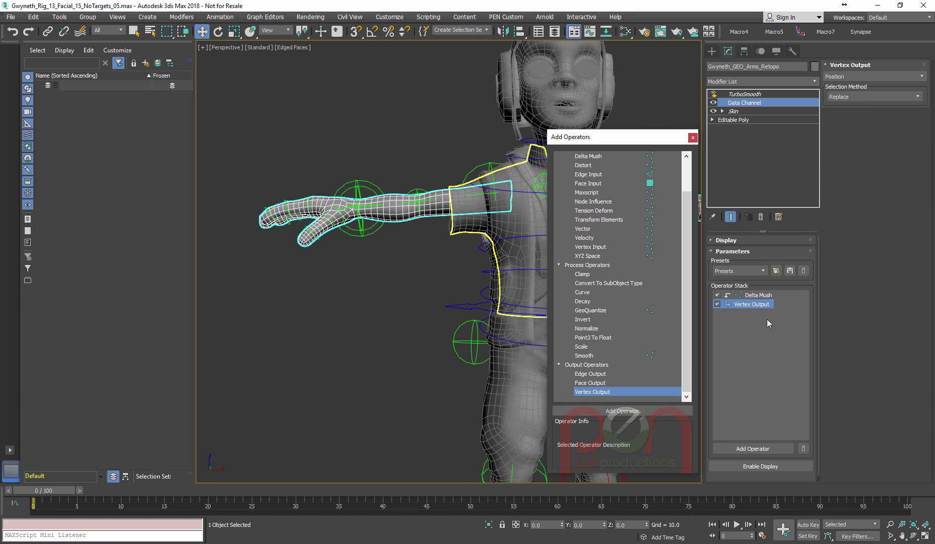
pyautogui.click(693, 138)
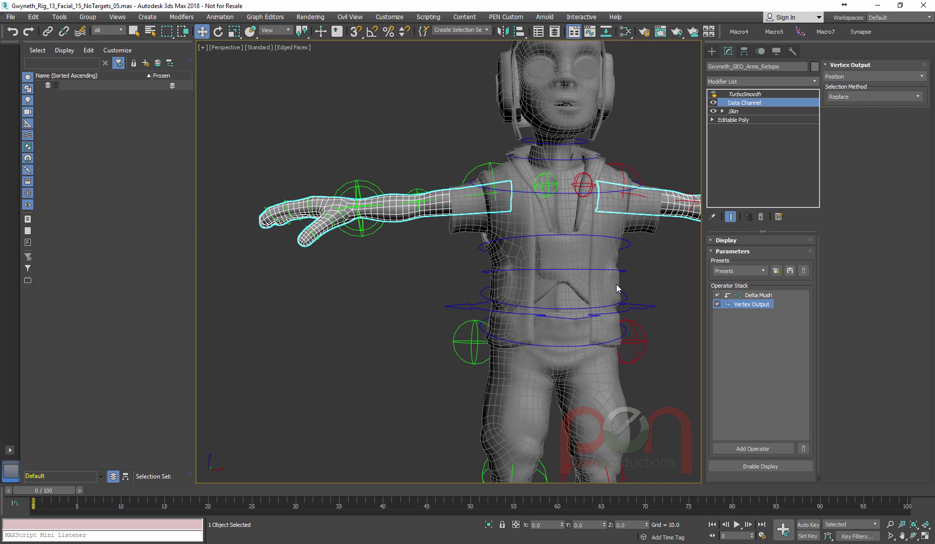
# Capture the Delta Mush rest pose from the current mesh at frame 0
pyautogui.click(753, 297)
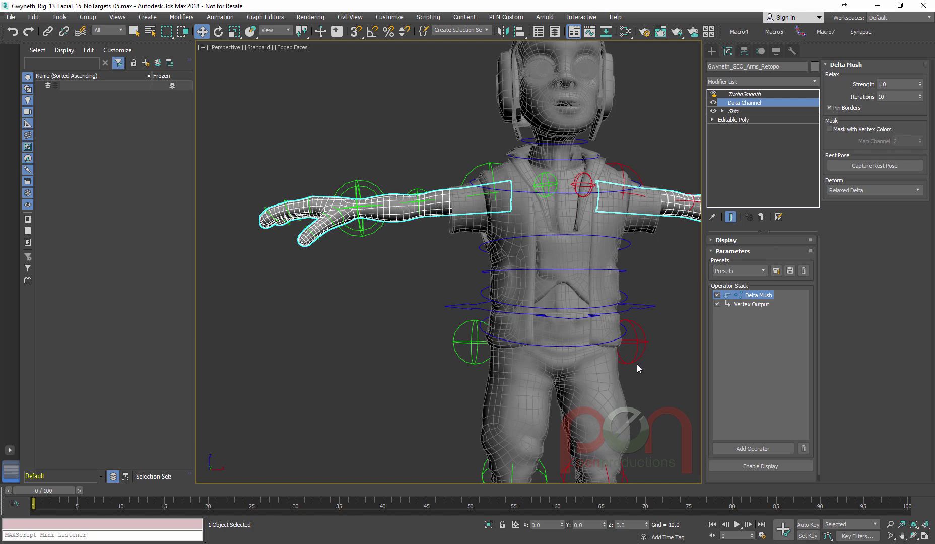
pyautogui.click(865, 167)
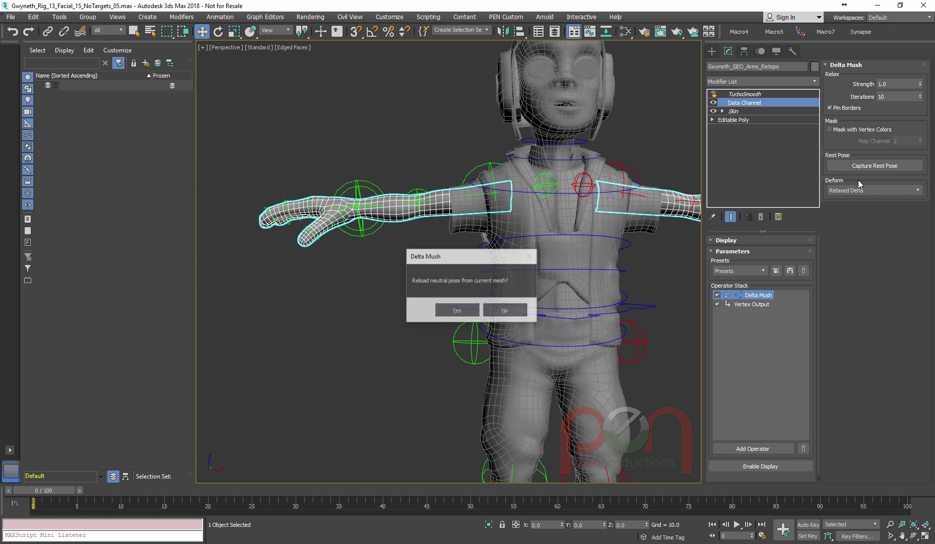
pyautogui.click(474, 310)
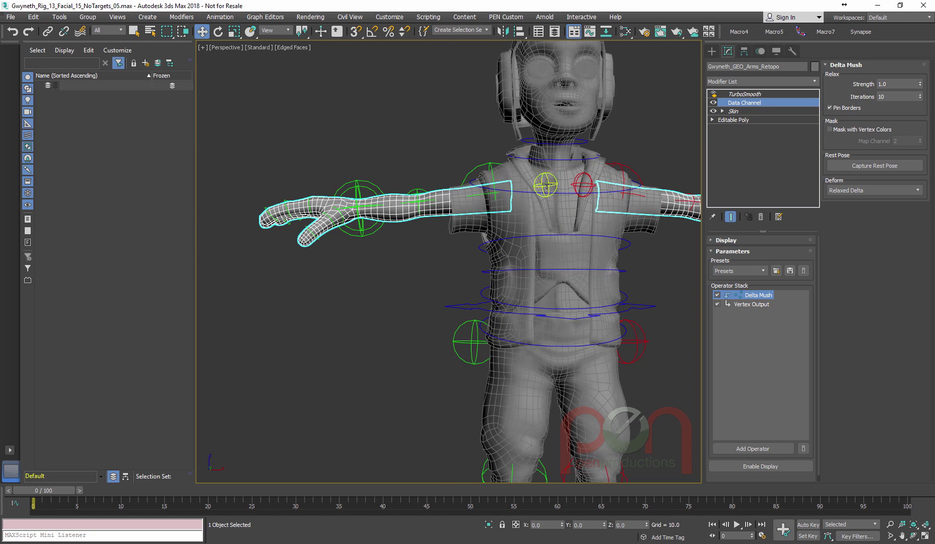
# Move to frame 23 and try 4 Delta Mush iterations on the bent right arm
pyautogui.keyDown('alt'); pyautogui.moveTo(551, 204); pyautogui.dragTo(341, 392, button='middle'); pyautogui.keyUp('alt')
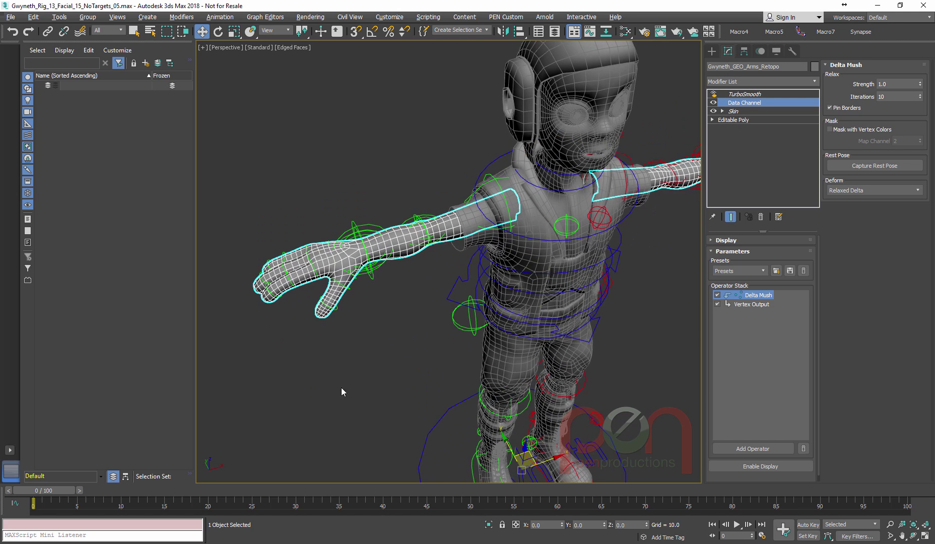
pyautogui.moveTo(51, 484); pyautogui.dragTo(254, 490)
pyautogui.keyDown('alt'); pyautogui.moveTo(544, 398); pyautogui.dragTo(448, 267, button='middle'); pyautogui.keyUp('alt')
pyautogui.scroll(3, 454, 280)
pyautogui.scroll(1, 447, 269)
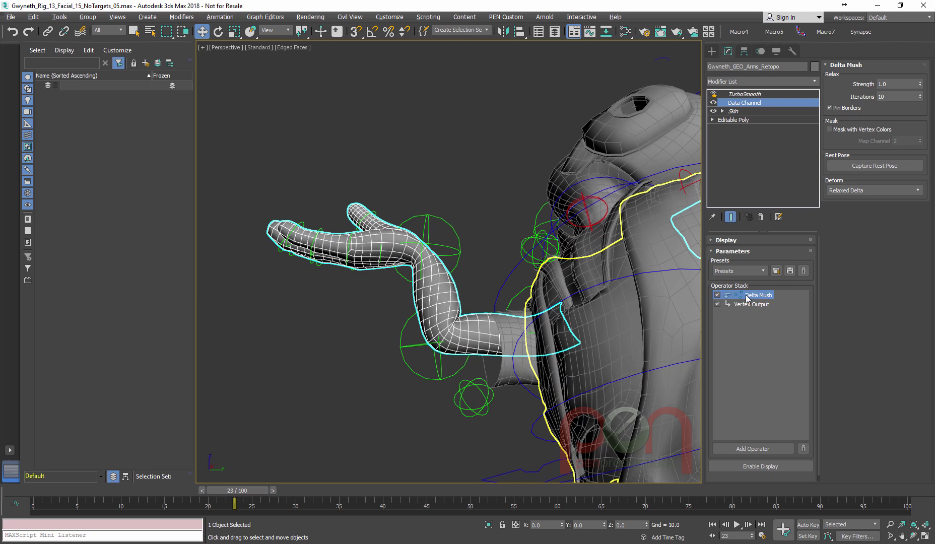
pyautogui.click(922, 99)
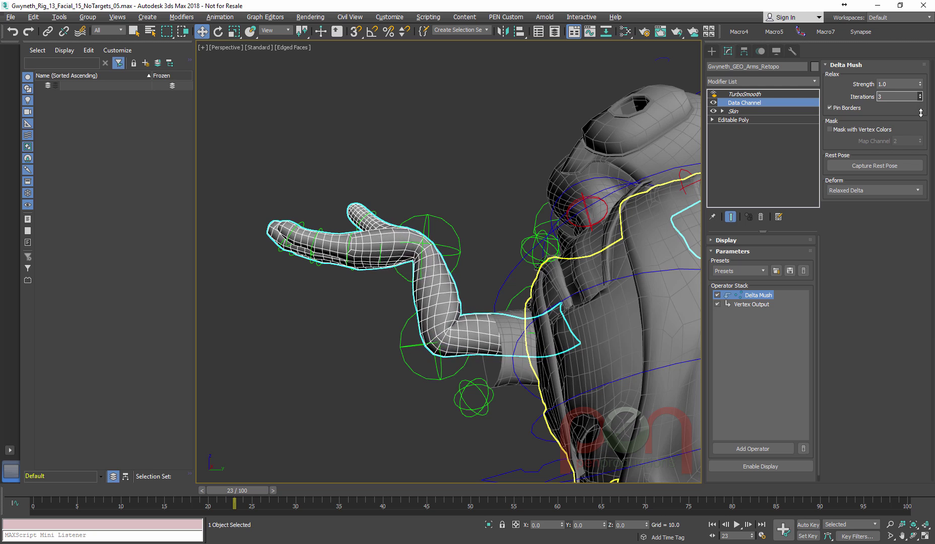
pyautogui.moveTo(922, 113)
pyautogui.mouseDown()
pyautogui.moveTo(920, 122)
pyautogui.moveTo(925, 71)
pyautogui.moveTo(921, 126)
pyautogui.mouseUp()
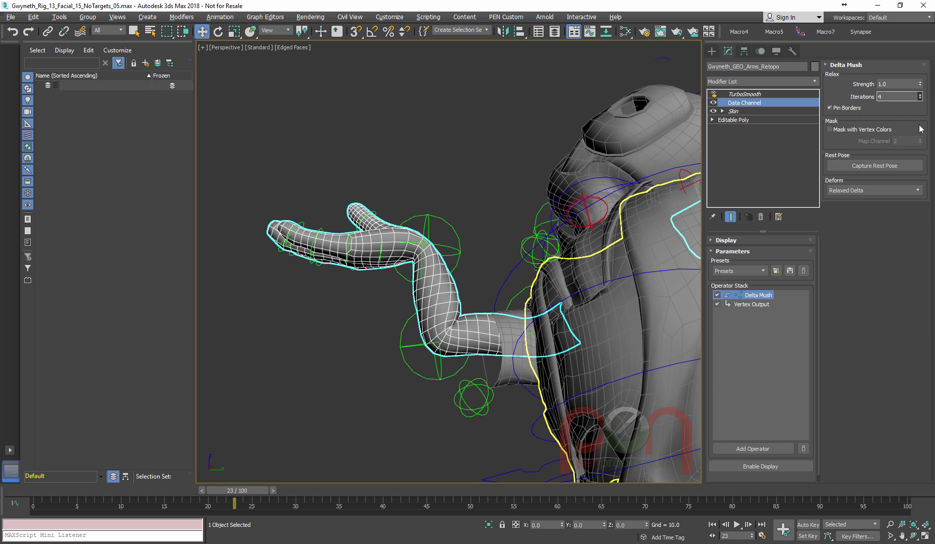
# Set the Delta Mush iterations to 11 and enable masking with vertex colors
pyautogui.moveTo(448, 305); pyautogui.dragTo(495, 254, button='middle')
pyautogui.scroll(6, 465, 297)
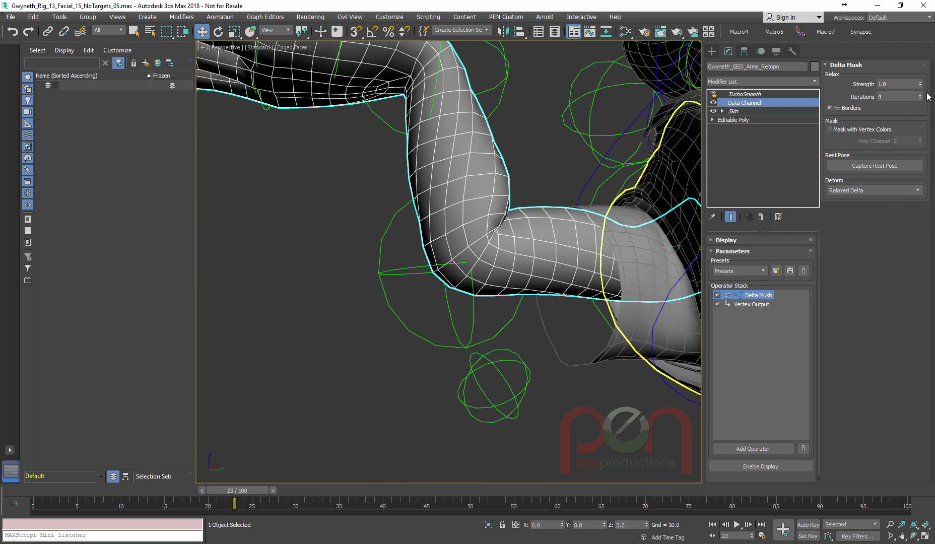
pyautogui.moveTo(923, 98)
pyautogui.mouseDown()
pyautogui.moveTo(923, 106)
pyautogui.moveTo(922, 97)
pyautogui.mouseUp()
pyautogui.scroll(-4, 594, 233)
pyautogui.moveTo(549, 262); pyautogui.dragTo(417, 290, button='middle')
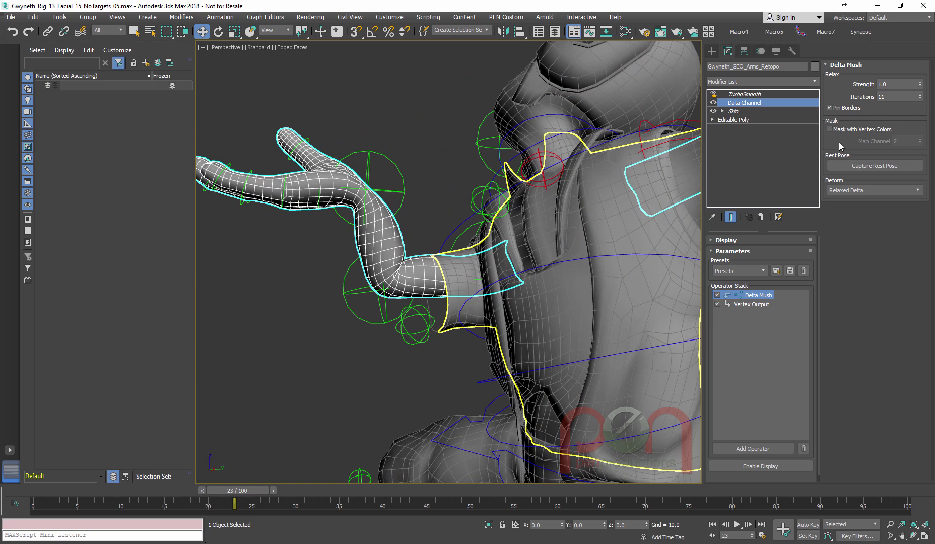
pyautogui.click(830, 130)
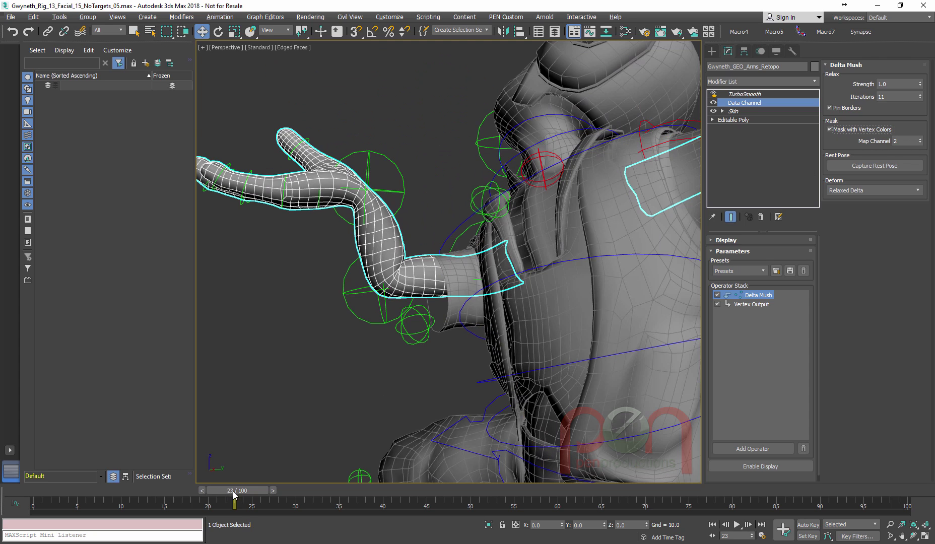
# Return to frame 0 and add a VertexPaint modifier directly above the Editable Poly base
pyautogui.moveTo(235, 497); pyautogui.dragTo(33, 496)
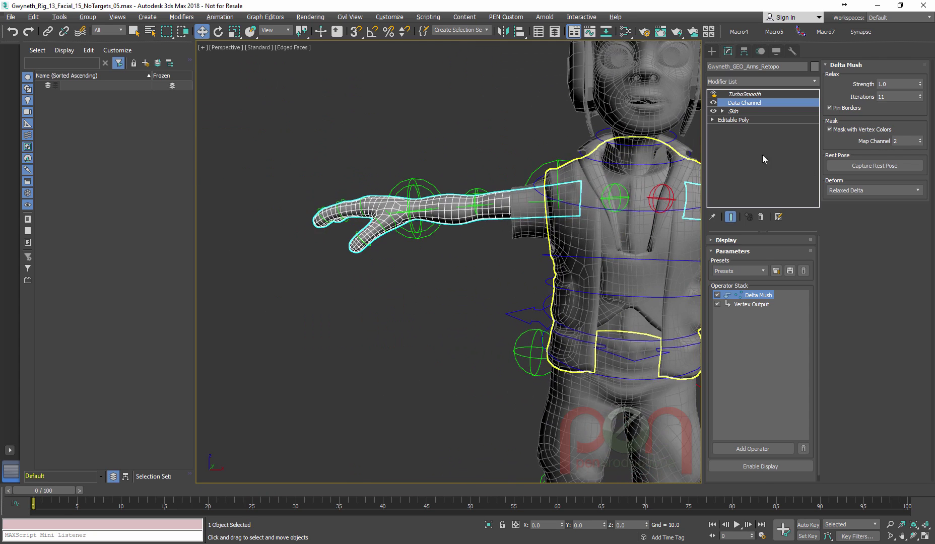
pyautogui.click(750, 121)
pyautogui.keyDown('alt'); pyautogui.moveTo(528, 248); pyautogui.dragTo(499, 301, button='middle'); pyautogui.keyUp('alt')
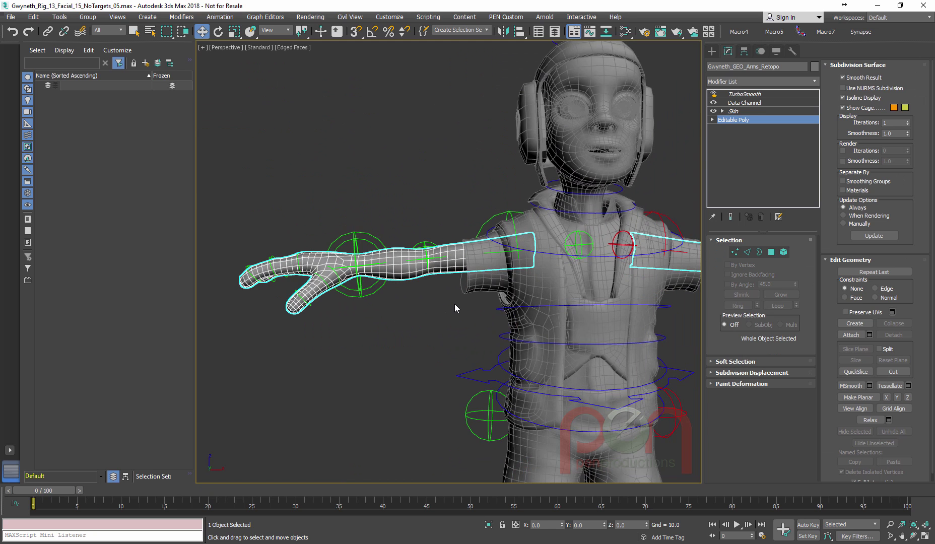
pyautogui.write('xvert')
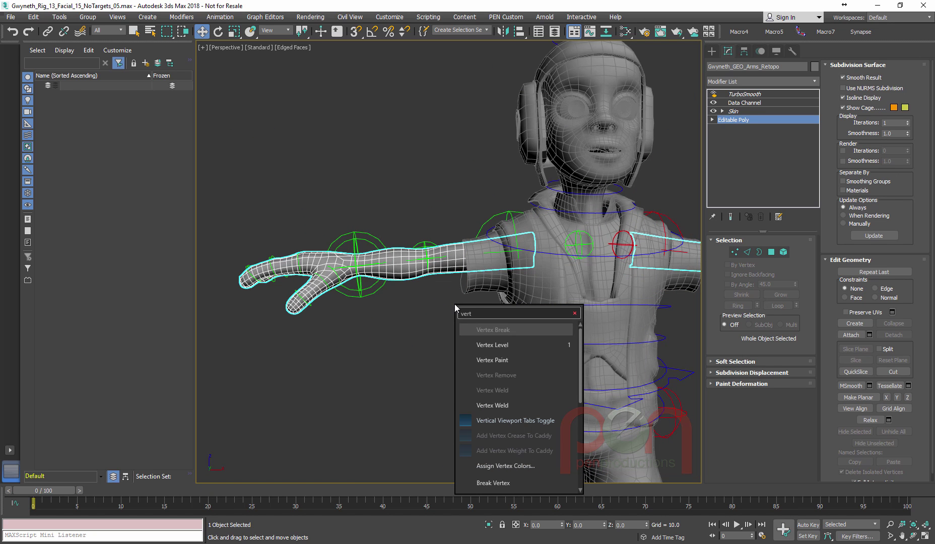
pyautogui.press('Down')
pyautogui.press('Down')
pyautogui.press('Return')
pyautogui.moveTo(31, 62); pyautogui.dragTo(656, 107)
# Turn on shaded vertex color display for the arms
pyautogui.moveTo(512, 225); pyautogui.dragTo(437, 232, button='middle')
pyautogui.moveTo(437, 233)
pyautogui.keyDown('alt'); pyautogui.mouseDown(button='middle')
pyautogui.moveTo(496, 254)
pyautogui.moveTo(478, 256)
pyautogui.moveTo(514, 280)
pyautogui.moveTo(503, 284)
pyautogui.mouseUp(button='middle'); pyautogui.keyUp('alt')
pyautogui.scroll(4, 447, 230)
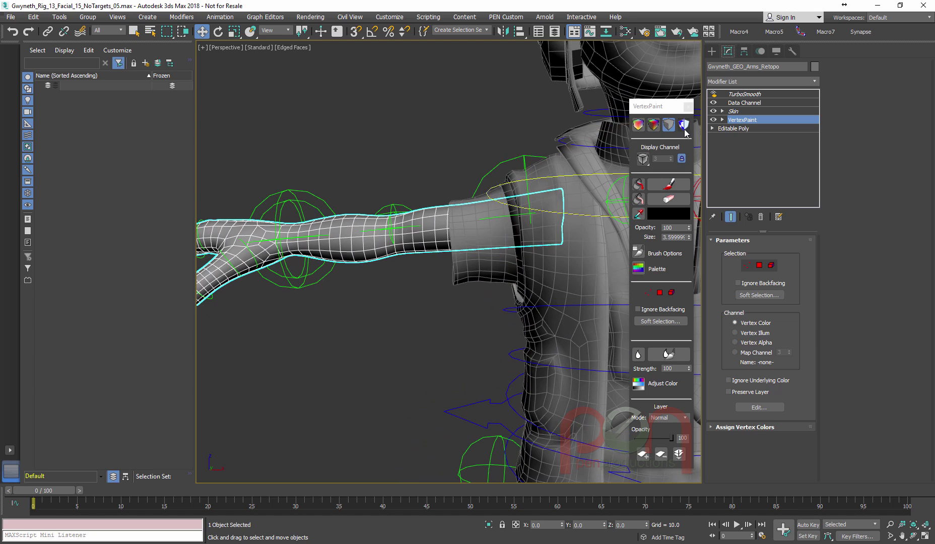
pyautogui.click(654, 128)
pyautogui.keyDown('alt'); pyautogui.moveTo(293, 258); pyautogui.dragTo(331, 294, button='middle'); pyautogui.keyUp('alt')
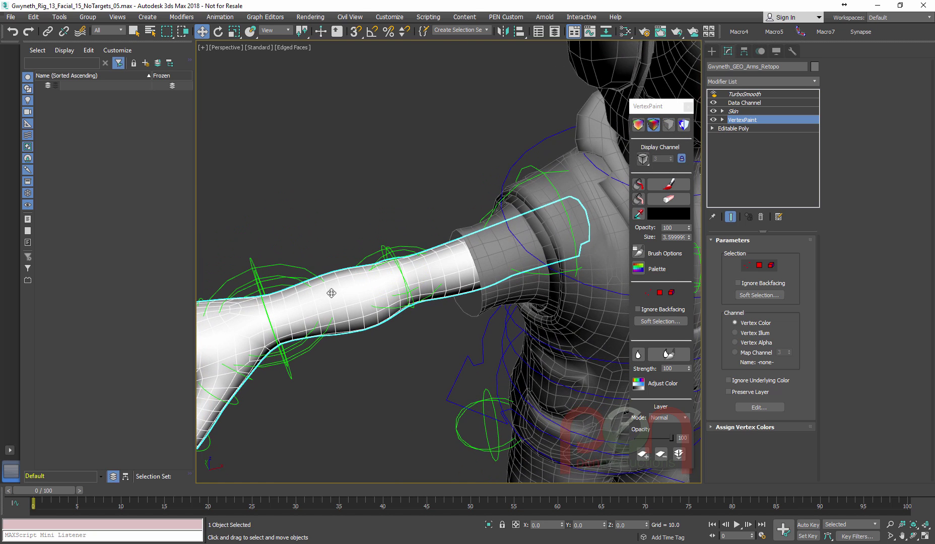
pyautogui.moveTo(441, 263); pyautogui.dragTo(338, 267, button='middle')
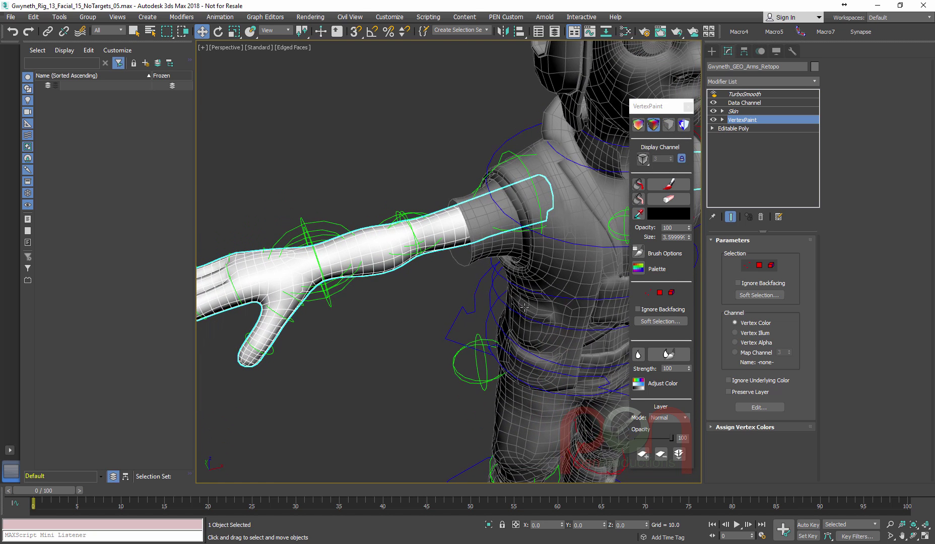
# Set the VertexPaint channel to map channel 2 and fill the arms entirely with black
pyautogui.click(735, 353)
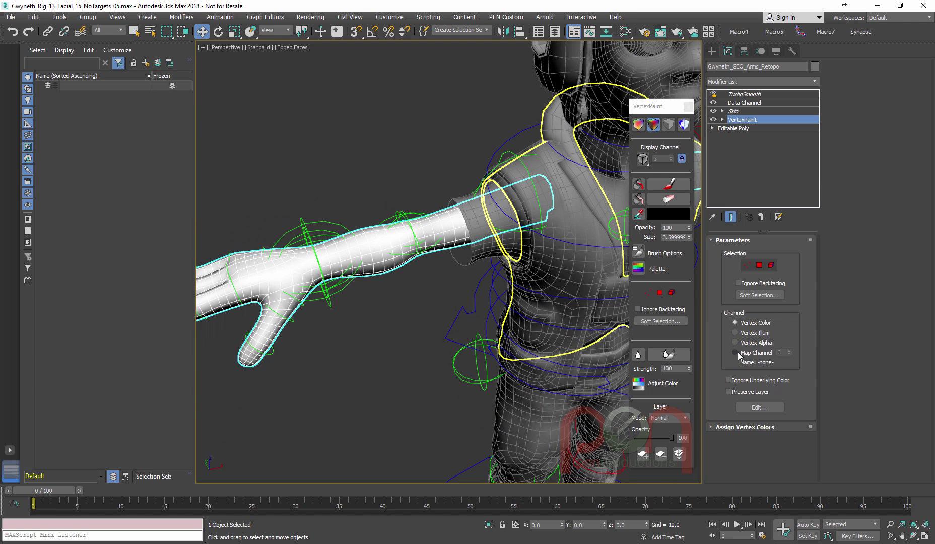
pyautogui.click(789, 355)
pyautogui.click(639, 185)
pyautogui.moveTo(457, 269); pyautogui.dragTo(458, 275, button='middle')
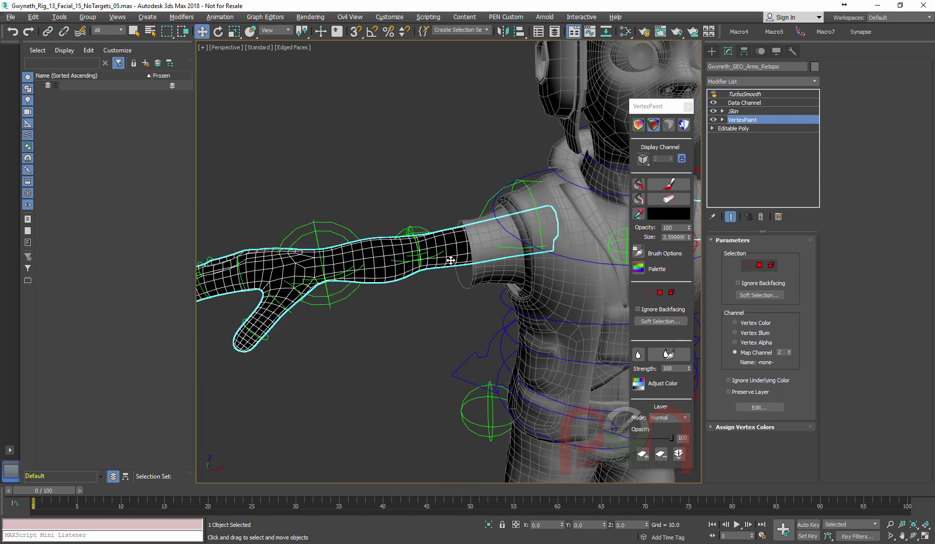
pyautogui.scroll(5, 417, 286)
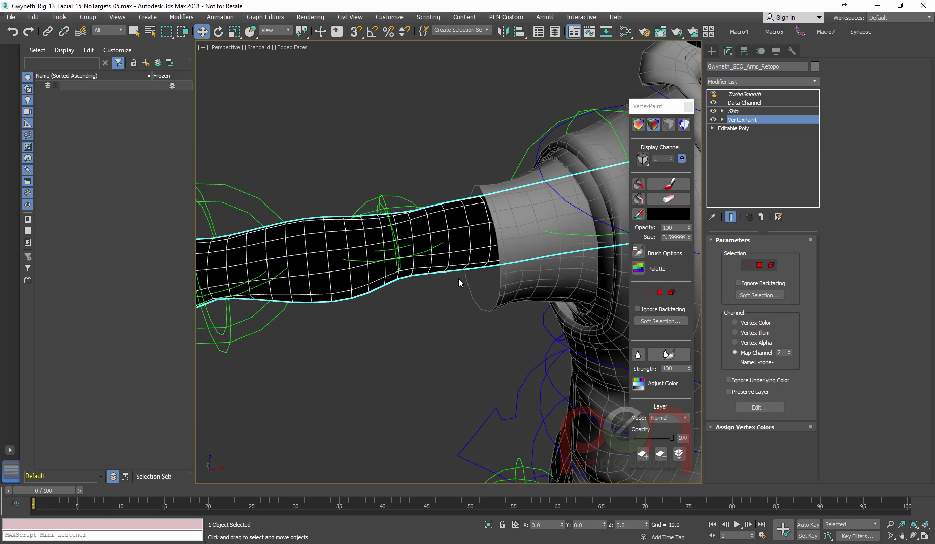
# Change the vertex paint color to white
pyautogui.click(677, 214)
pyautogui.moveTo(290, 98); pyautogui.dragTo(318, 168)
pyautogui.click(372, 153)
pyautogui.keyDown('alt'); pyautogui.moveTo(406, 253); pyautogui.dragTo(410, 231, button='middle'); pyautogui.keyUp('alt')
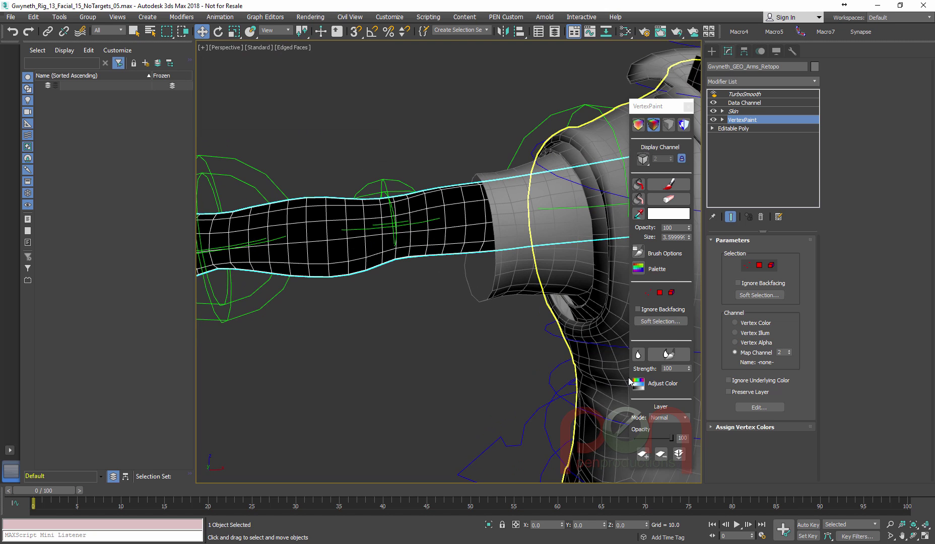
# Turn on mirroring in the VertexPaint brush options so strokes affect both arms
pyautogui.click(638, 252)
pyautogui.click(53, 435)
pyautogui.click(271, 275)
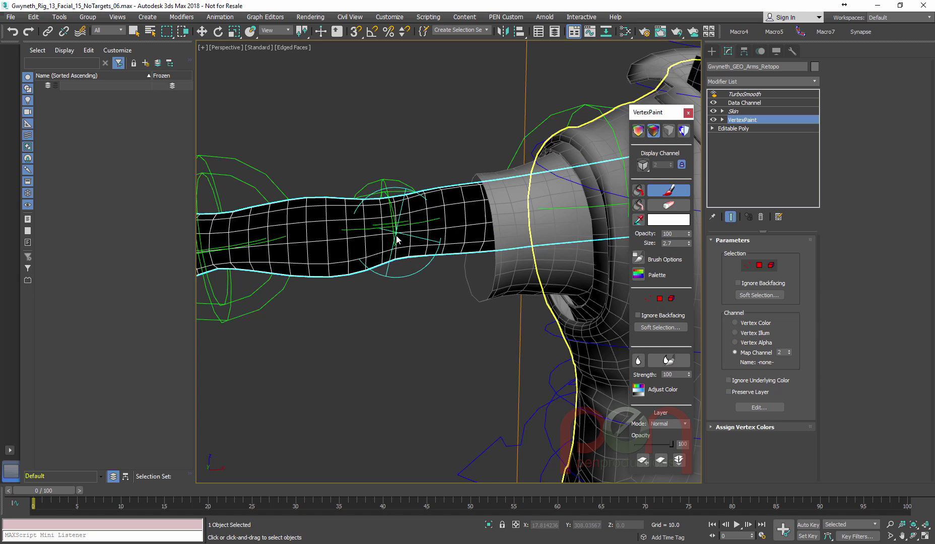
# Paint white over the elbow area of the arm, enlarging the brush size to 3.0
pyautogui.moveTo(397, 239); pyautogui.dragTo(396, 238)
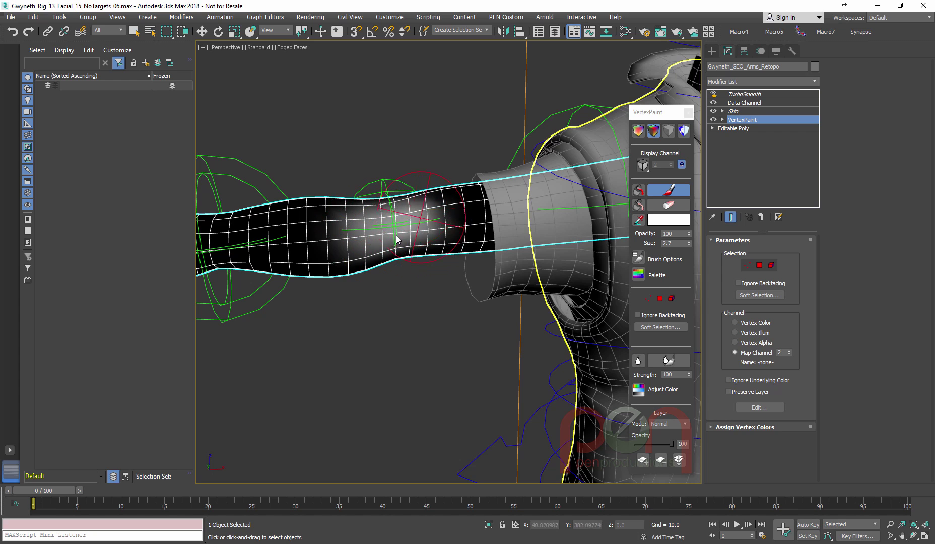
pyautogui.keyDown('alt'); pyautogui.moveTo(396, 239); pyautogui.dragTo(396, 239, button='middle'); pyautogui.keyUp('alt')
pyautogui.moveTo(396, 239); pyautogui.dragTo(396, 239)
pyautogui.keyDown('alt'); pyautogui.moveTo(397, 239); pyautogui.dragTo(397, 239, button='middle'); pyautogui.keyUp('alt')
pyautogui.moveTo(396, 239); pyautogui.dragTo(396, 239)
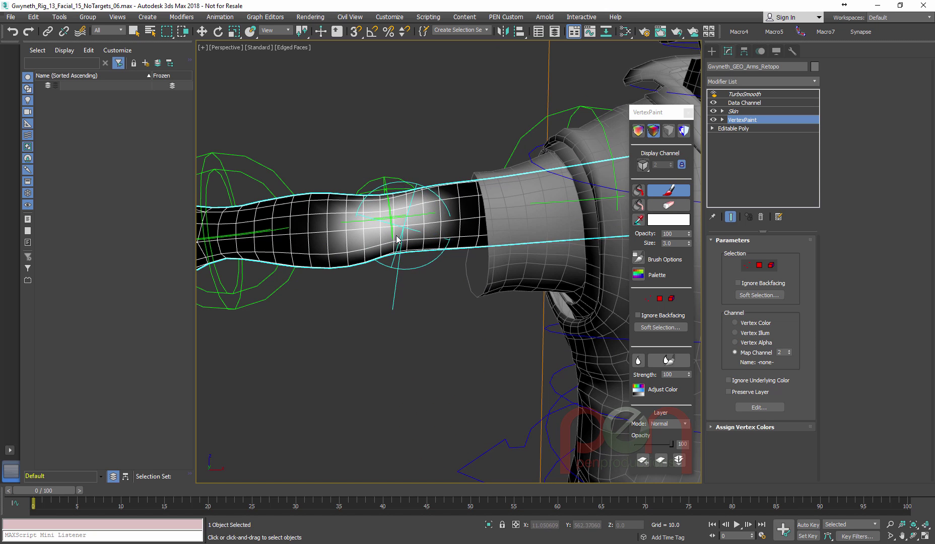
pyautogui.moveTo(398, 226)
pyautogui.mouseDown()
pyautogui.moveTo(330, 237)
pyautogui.moveTo(454, 224)
pyautogui.mouseUp()
pyautogui.keyDown('alt'); pyautogui.moveTo(396, 239); pyautogui.dragTo(402, 242, button='middle'); pyautogui.keyUp('alt')
pyautogui.moveTo(396, 239); pyautogui.dragTo(397, 239)
pyautogui.keyDown('alt'); pyautogui.moveTo(397, 239); pyautogui.dragTo(399, 239, button='middle'); pyautogui.keyUp('alt')
# Blur the edges of the white mask around the elbow and touch up its center with more white paint
pyautogui.click(668, 360)
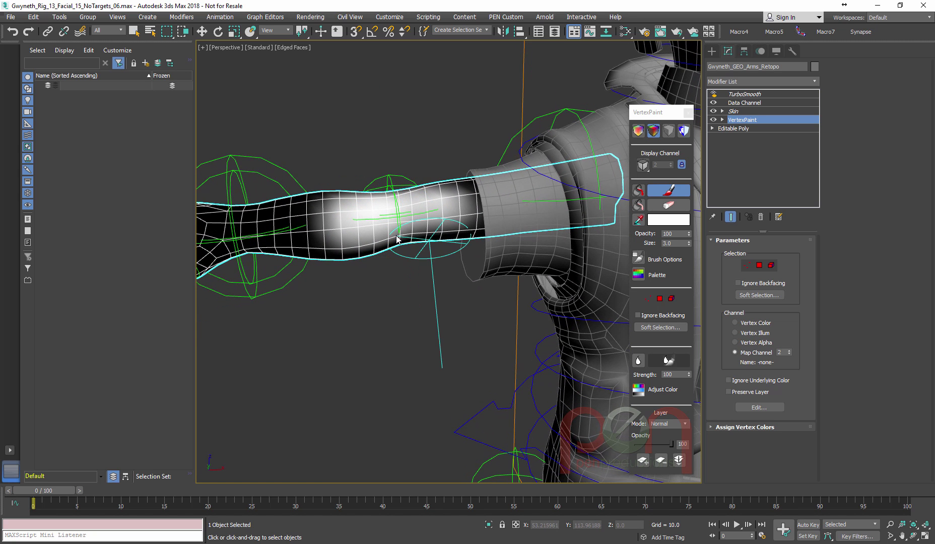
pyautogui.moveTo(428, 204); pyautogui.dragTo(453, 205)
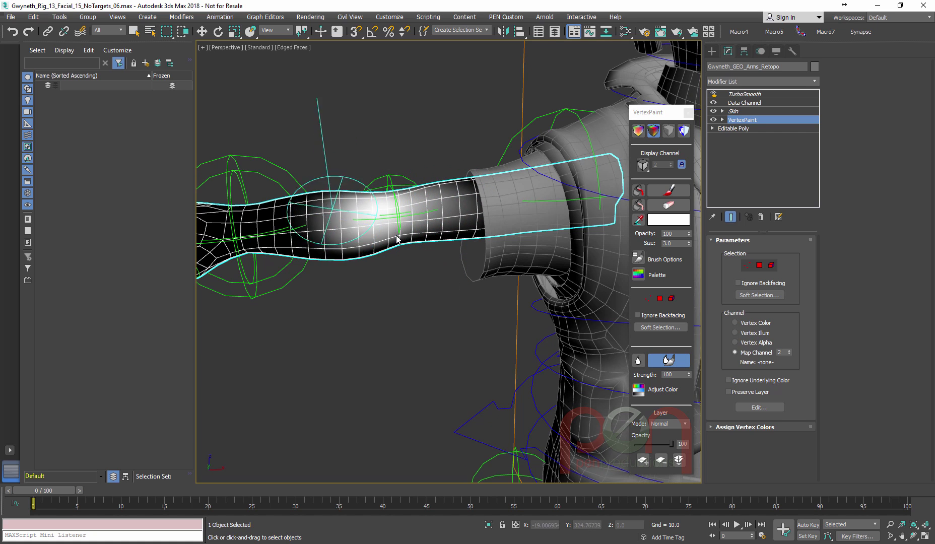
pyautogui.keyDown('alt'); pyautogui.moveTo(396, 239); pyautogui.dragTo(397, 239, button='middle'); pyautogui.keyUp('alt')
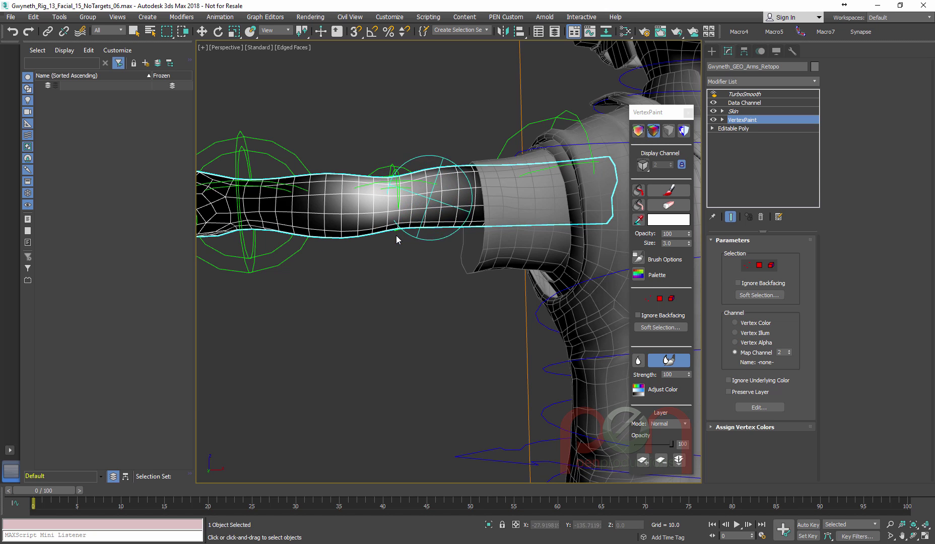
pyautogui.click(668, 190)
pyautogui.moveTo(404, 192); pyautogui.dragTo(415, 206)
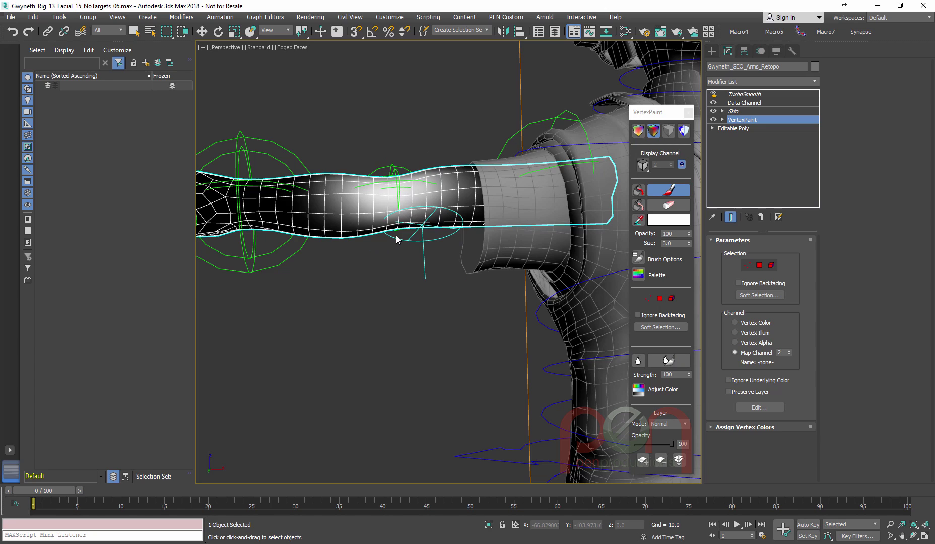
# Activate the Data Channel modifier, scrub to frame 25 and examine the deformation of the bent elbow
pyautogui.click(744, 103)
pyautogui.moveTo(396, 236)
pyautogui.keyDown('alt'); pyautogui.mouseDown(button='middle')
pyautogui.moveTo(433, 217)
pyautogui.moveTo(403, 206)
pyautogui.mouseUp(button='middle'); pyautogui.keyUp('alt')
pyautogui.moveTo(43, 490); pyautogui.dragTo(117, 491)
pyautogui.moveTo(396, 235)
pyautogui.keyDown('alt'); pyautogui.mouseDown(button='middle')
pyautogui.moveTo(433, 222)
pyautogui.moveTo(418, 212)
pyautogui.moveTo(463, 222)
pyautogui.moveTo(378, 224)
pyautogui.moveTo(403, 262)
pyautogui.moveTo(396, 267)
pyautogui.mouseUp(button='middle'); pyautogui.keyUp('alt')
pyautogui.scroll(-5, 396, 236)
pyautogui.scroll(5, 396, 236)
pyautogui.moveTo(116, 490); pyautogui.dragTo(253, 490)
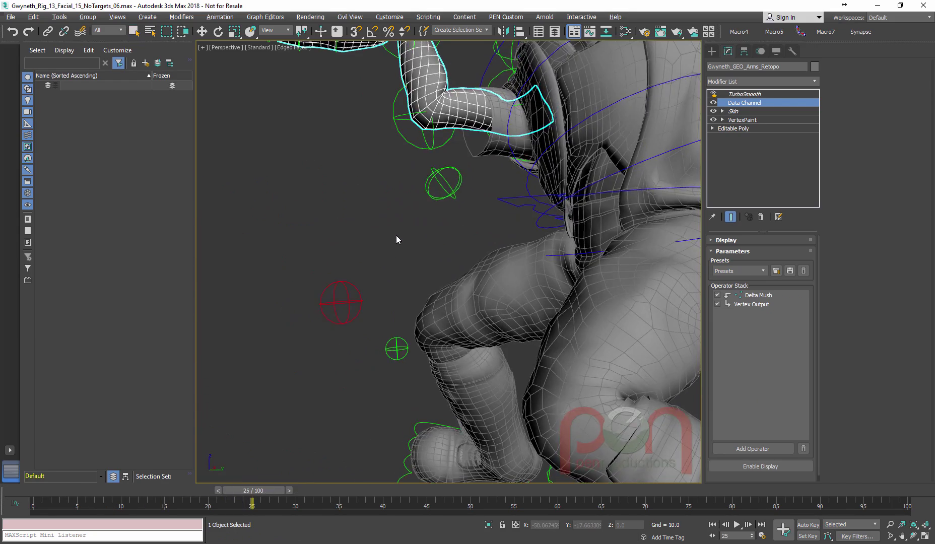
pyautogui.moveTo(396, 235)
pyautogui.keyDown('alt'); pyautogui.mouseDown(button='middle')
pyautogui.moveTo(434, 237)
pyautogui.moveTo(398, 338)
pyautogui.mouseUp(button='middle'); pyautogui.keyUp('alt')
pyautogui.scroll(-4, 396, 236)
pyautogui.scroll(5, 396, 235)
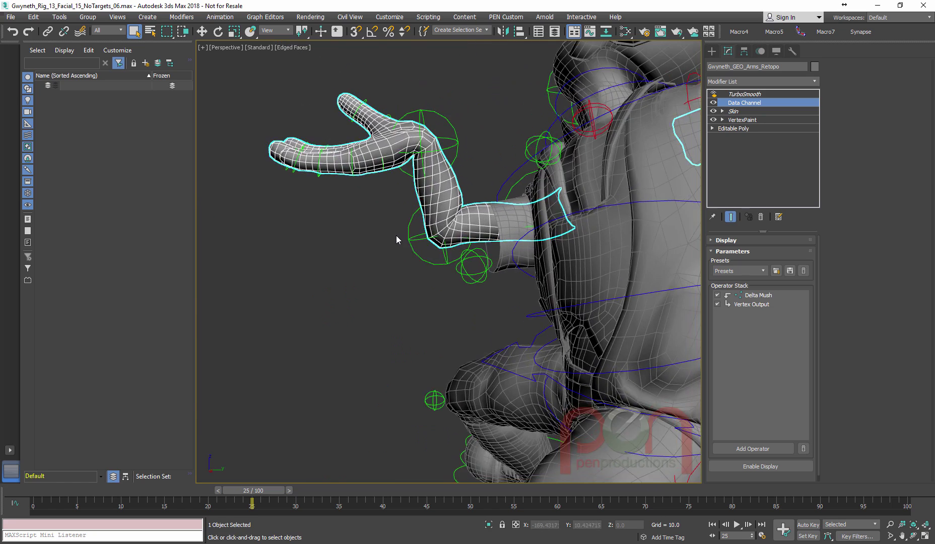
pyautogui.moveTo(396, 235); pyautogui.dragTo(415, 277, button='middle')
# Adjust the Delta Mush operator's iterations to 21 while comparing the deformation on both arms
pyautogui.click(751, 304)
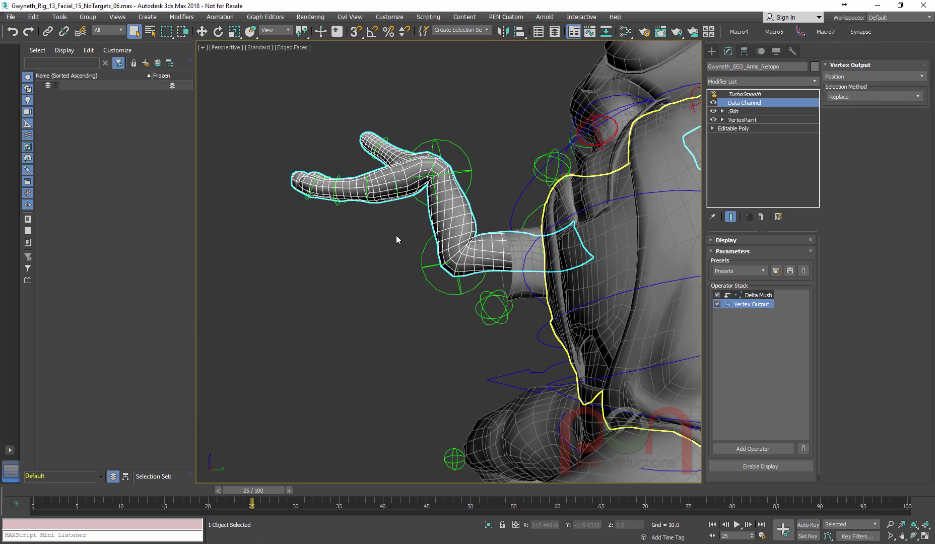
pyautogui.click(758, 296)
pyautogui.moveTo(920, 96)
pyautogui.mouseDown()
pyautogui.moveTo(920, 106)
pyautogui.moveTo(920, 88)
pyautogui.mouseUp()
pyautogui.keyDown('alt'); pyautogui.moveTo(396, 235); pyautogui.dragTo(391, 235, button='middle'); pyautogui.keyUp('alt')
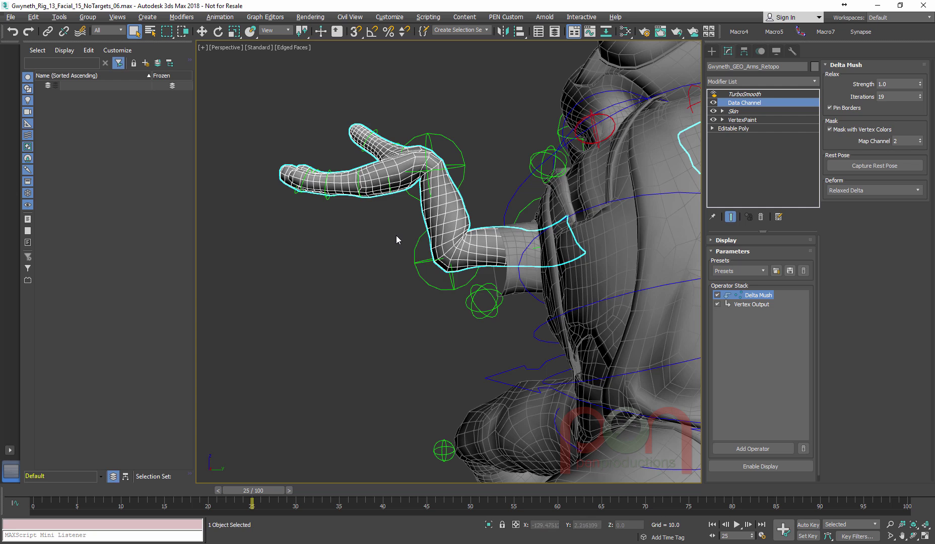
pyautogui.moveTo(920, 96); pyautogui.dragTo(920, 100)
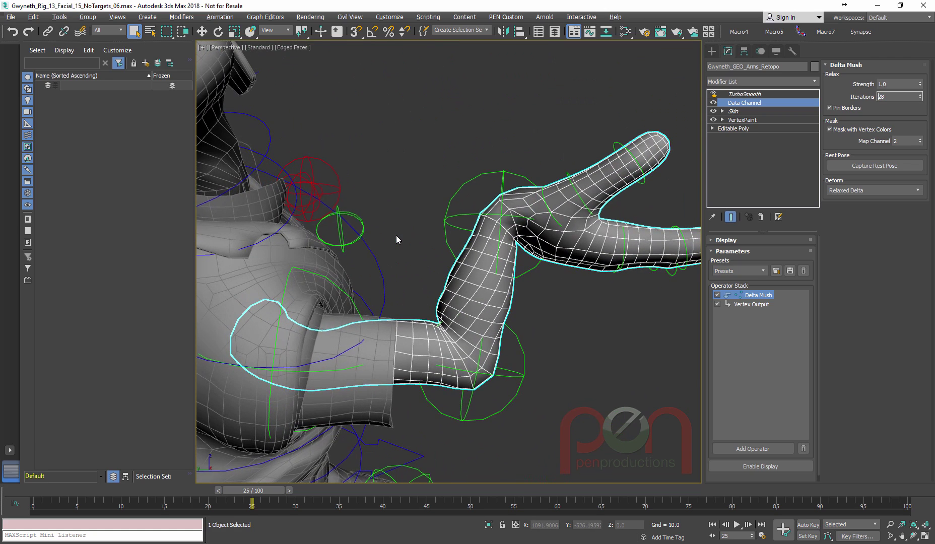
pyautogui.moveTo(920, 96); pyautogui.dragTo(921, 87)
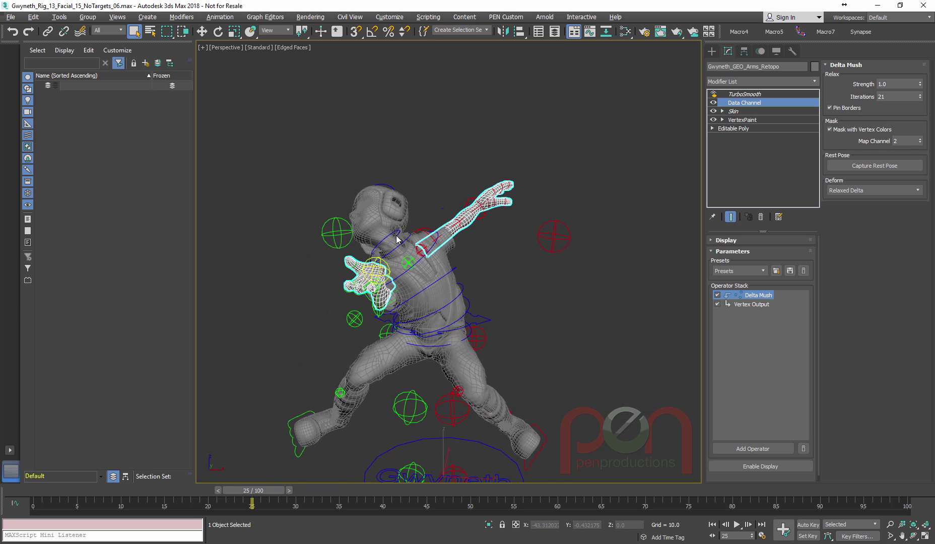
# Return to frame 0, rename the VertexPaint modifier to VertexPaint_CH2 and close its paint toolbox
pyautogui.press('Home')
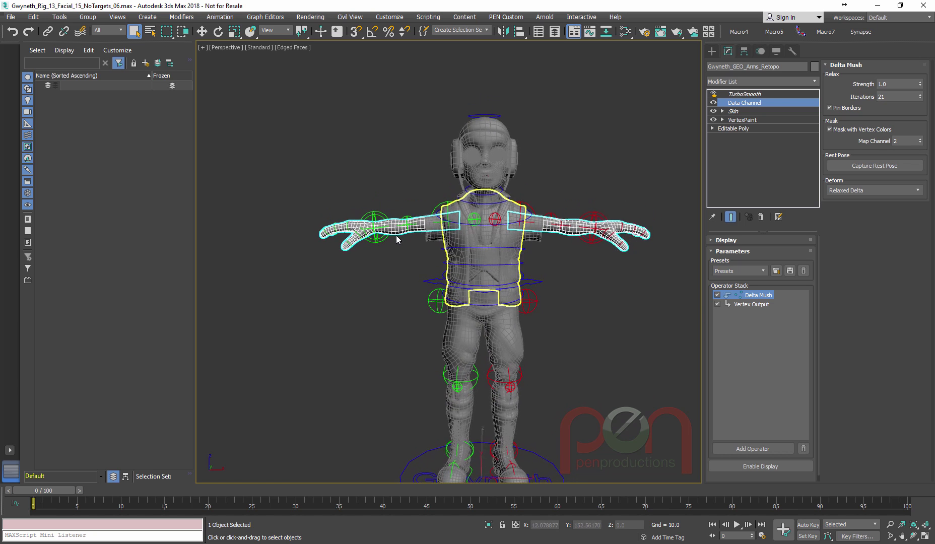
pyautogui.scroll(3, 396, 235)
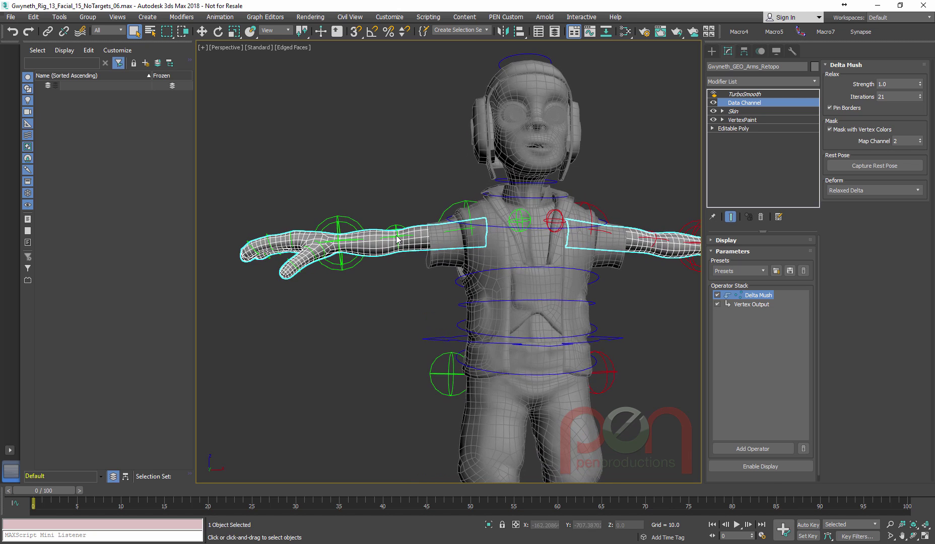
pyautogui.click(743, 120)
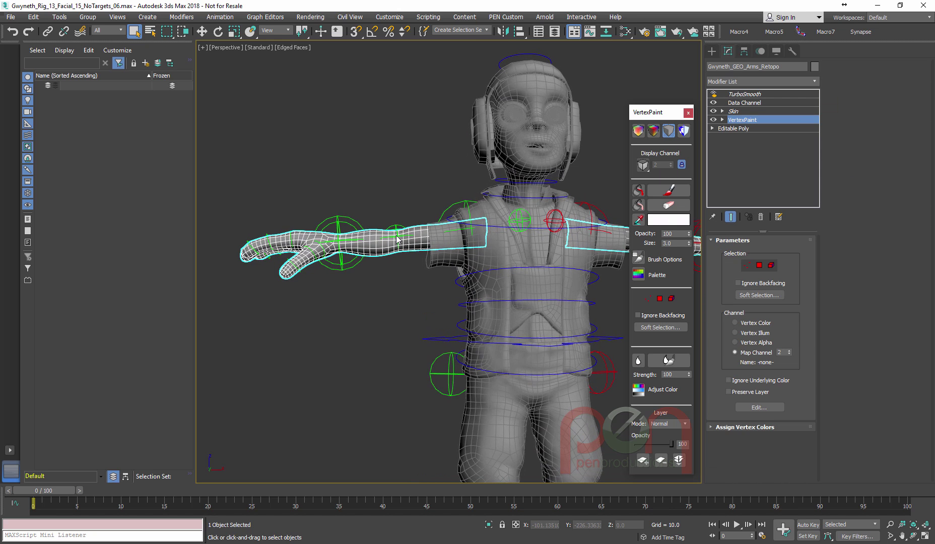
pyautogui.rightClick(745, 120)
pyautogui.click(772, 126)
pyautogui.press('End')
pyautogui.write('_CH')
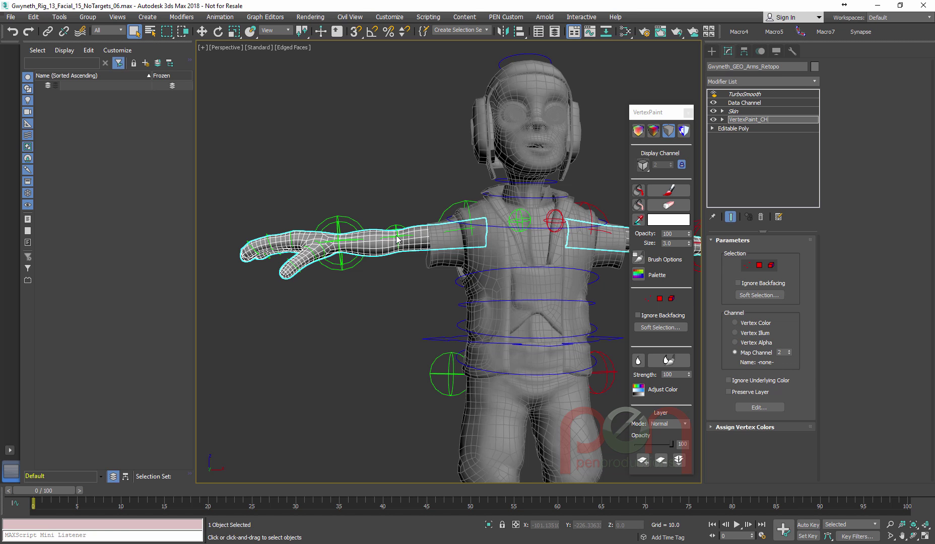
pyautogui.write('2')
pyautogui.press('Return')
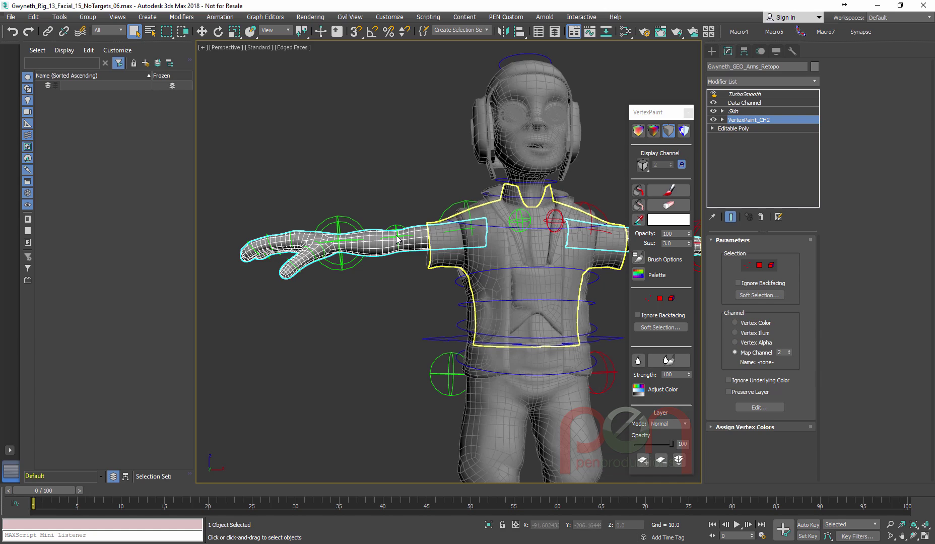
pyautogui.click(689, 113)
pyautogui.moveTo(397, 240)
pyautogui.keyDown('alt'); pyautogui.mouseDown(button='middle')
pyautogui.moveTo(388, 252)
pyautogui.moveTo(398, 292)
pyautogui.moveTo(396, 196)
pyautogui.moveTo(383, 188)
pyautogui.mouseUp(button='middle'); pyautogui.keyUp('alt')
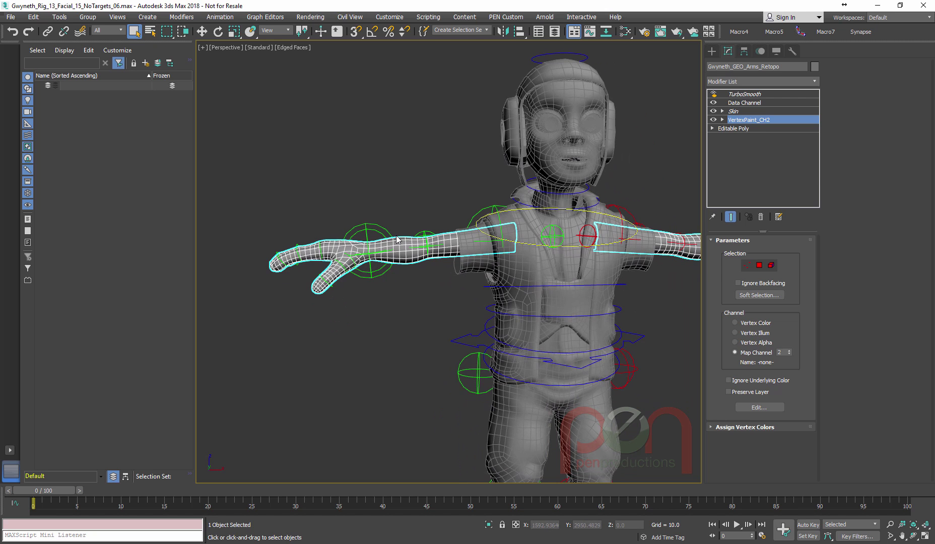
# Make the Data Channel modifier active again and save the scene
pyautogui.click(745, 103)
pyautogui.moveTo(579, 252); pyautogui.dragTo(555, 251, button='middle')
pyautogui.hotkey('ctrl', 's')
pyautogui.moveTo(570, 285); pyautogui.dragTo(577, 251, button='middle')
# Add a Tension Deform operator to the Data Channel stack and set its combine mode to Replace
pyautogui.click(753, 449)
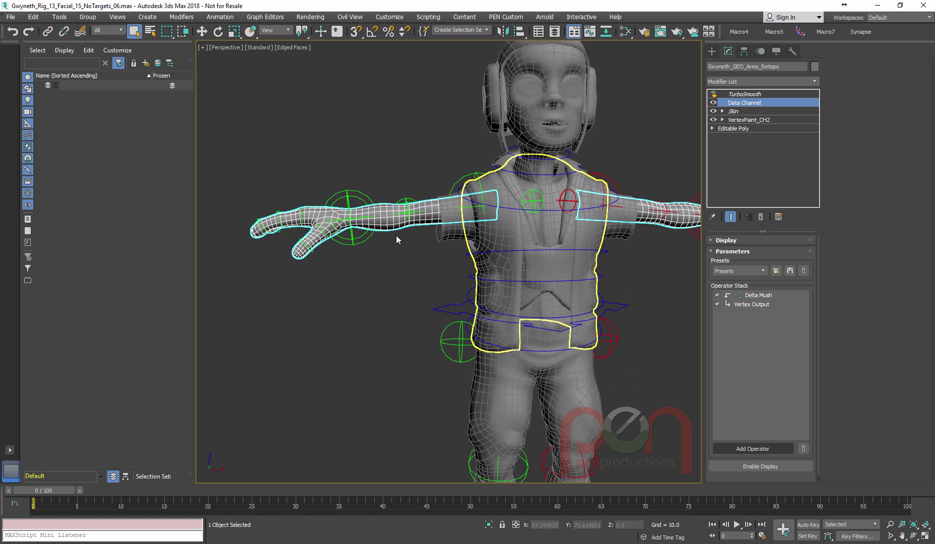
pyautogui.click(753, 449)
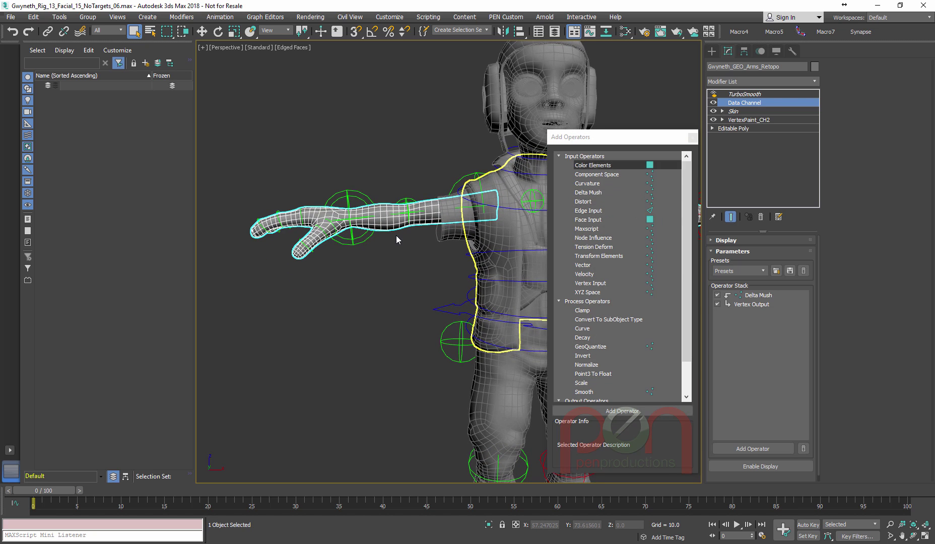
pyautogui.doubleClick(594, 246)
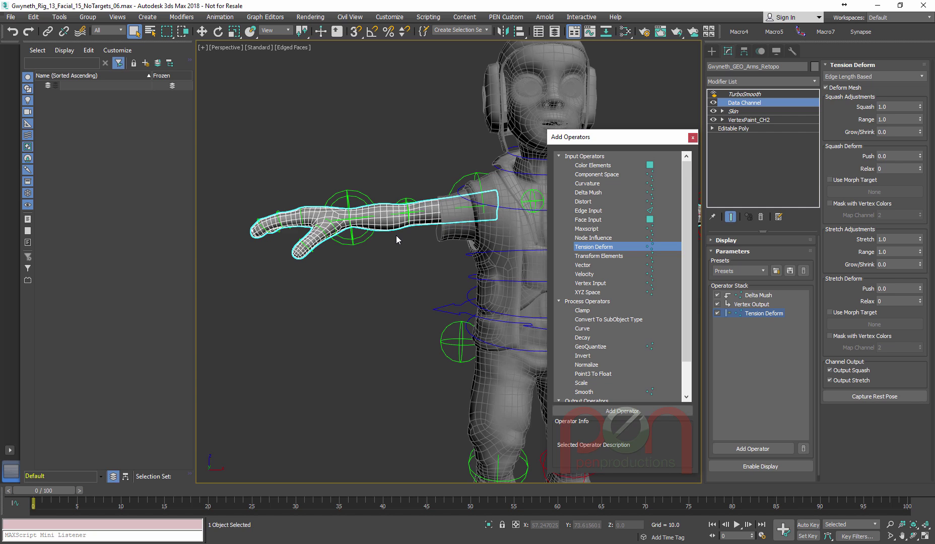
pyautogui.rightClick(755, 314)
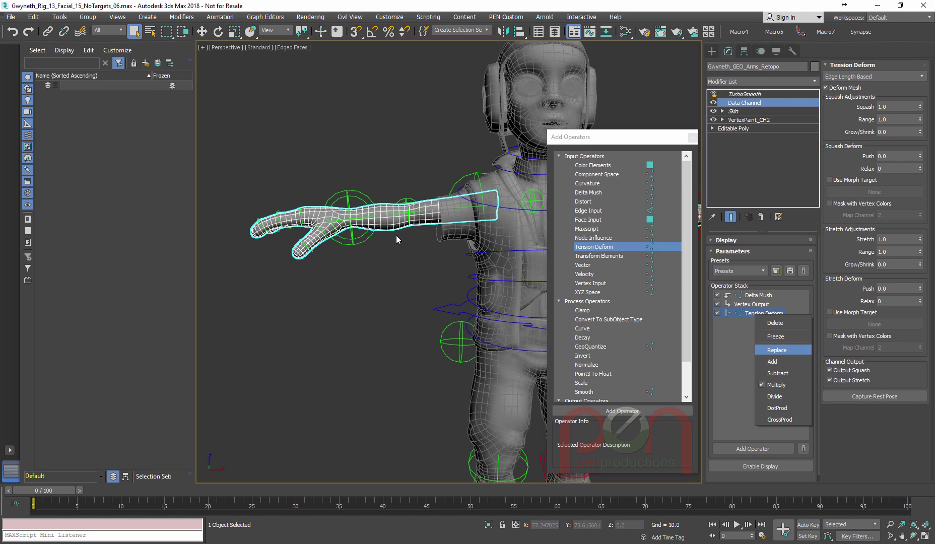
pyautogui.click(777, 350)
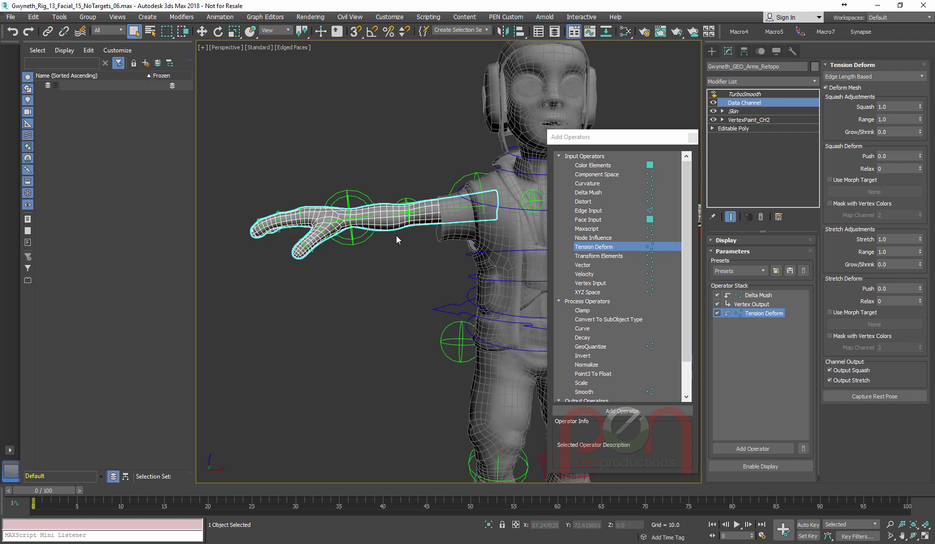
# Add a second Vertex Output operator below Tension Deform and set its output to Vertex Color
pyautogui.moveTo(687, 262); pyautogui.dragTo(687, 297)
pyautogui.doubleClick(593, 392)
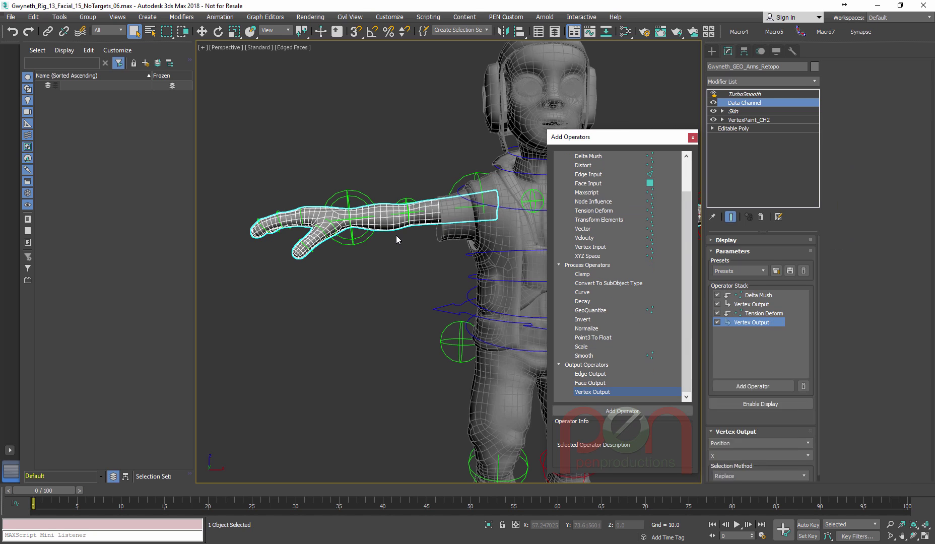
pyautogui.moveTo(396, 235)
pyautogui.keyDown('alt'); pyautogui.mouseDown(button='middle')
pyautogui.moveTo(454, 255)
pyautogui.moveTo(397, 237)
pyautogui.mouseUp(button='middle'); pyautogui.keyUp('alt')
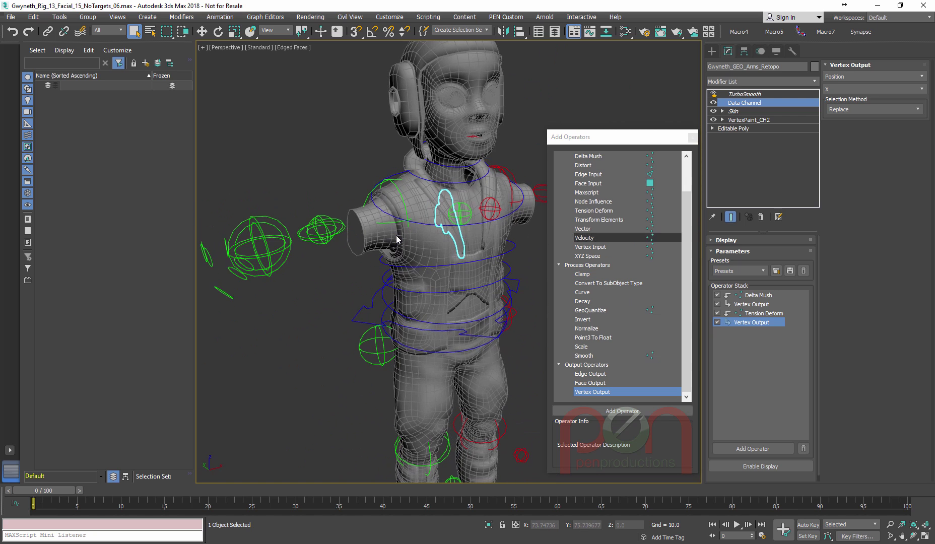
pyautogui.click(875, 77)
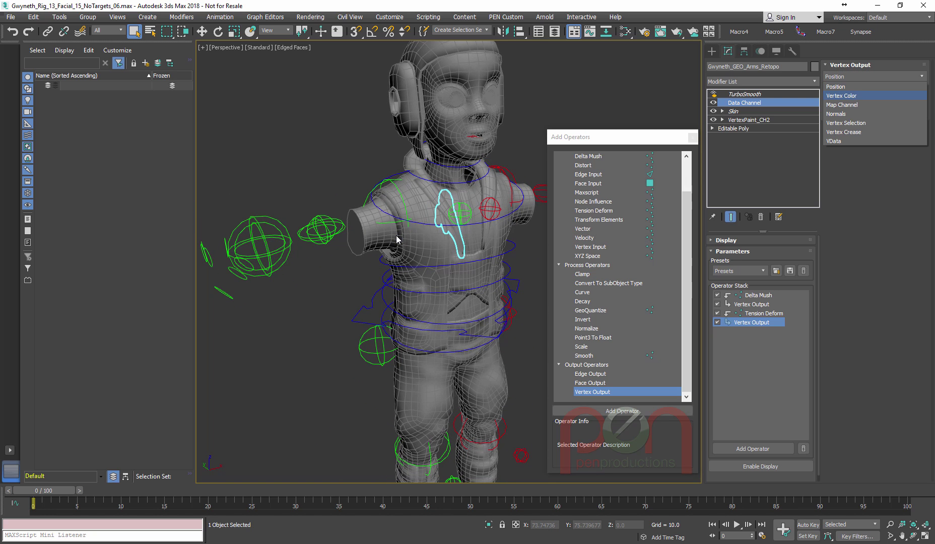
pyautogui.click(841, 96)
pyautogui.keyDown('alt'); pyautogui.moveTo(397, 236); pyautogui.dragTo(396, 239, button='middle'); pyautogui.keyUp('alt')
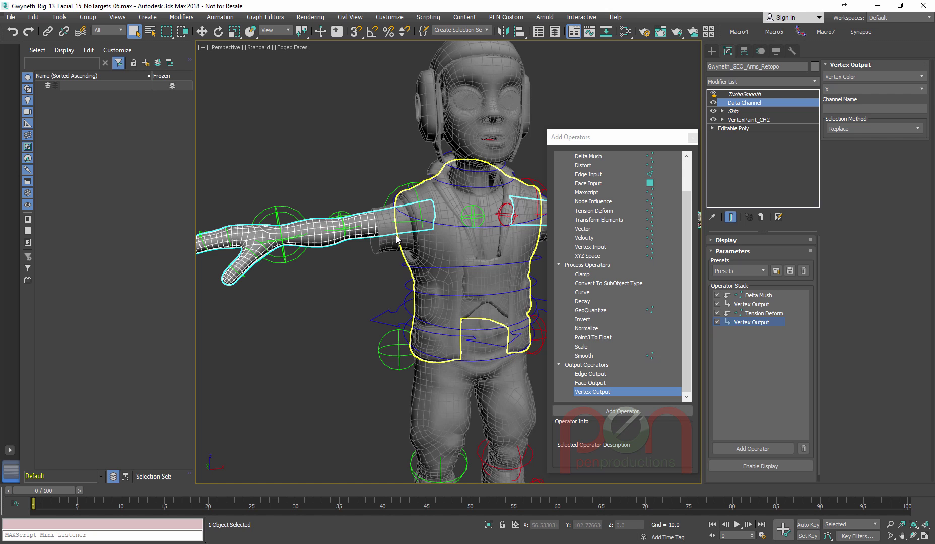
pyautogui.keyDown('alt'); pyautogui.moveTo(397, 239); pyautogui.dragTo(398, 239, button='middle'); pyautogui.keyUp('alt')
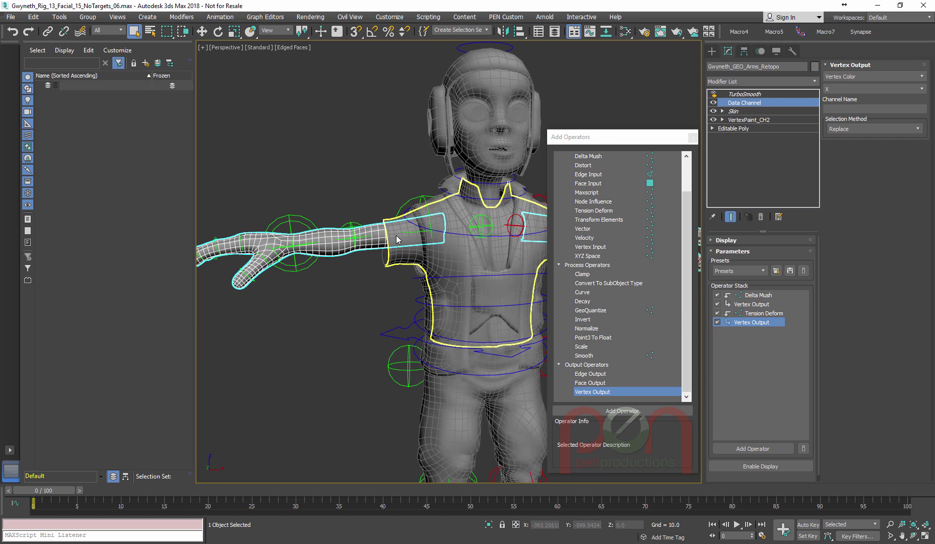
# Close the operator list, select the Tension Deform operator and move to frame 25 with the bent arm in view
pyautogui.click(692, 138)
pyautogui.click(763, 313)
pyautogui.moveTo(397, 239); pyautogui.dragTo(437, 237, button='middle')
pyautogui.moveTo(43, 491); pyautogui.dragTo(254, 490)
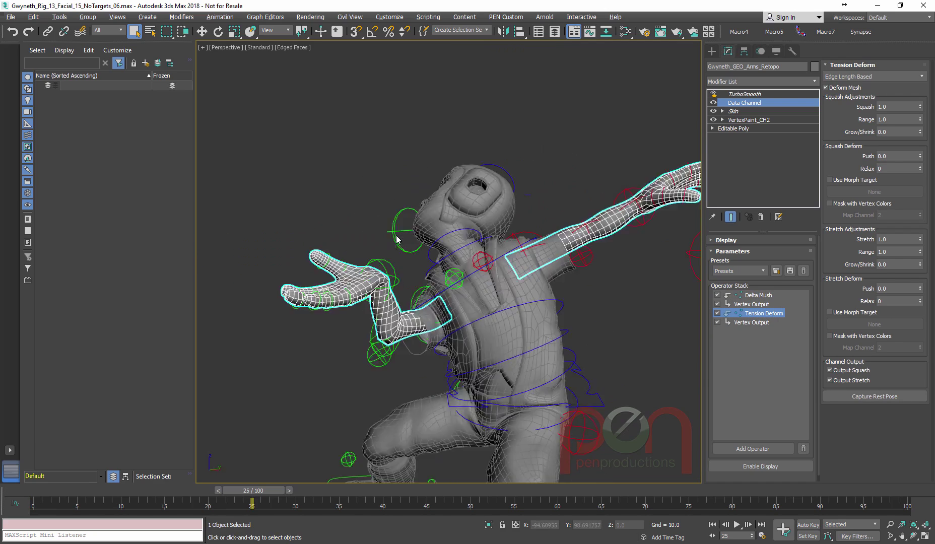
pyautogui.moveTo(396, 236)
pyautogui.mouseDown(button='middle')
pyautogui.moveTo(432, 234)
pyautogui.moveTo(432, 244)
pyautogui.mouseUp(button='middle')
pyautogui.scroll(2, 432, 244)
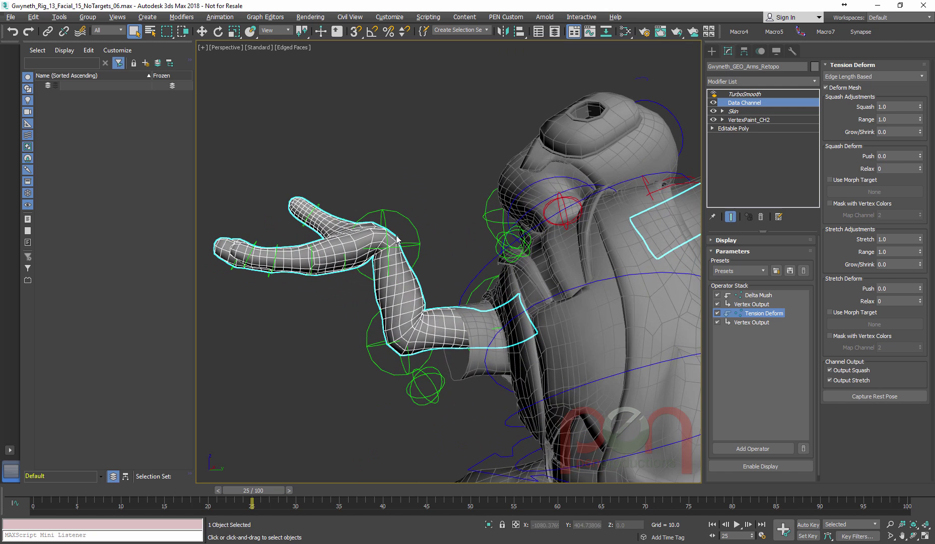
# Enable the Data Channel display and disable the Vertex Output operator directly below Delta Mush
pyautogui.click(761, 466)
pyautogui.click(717, 304)
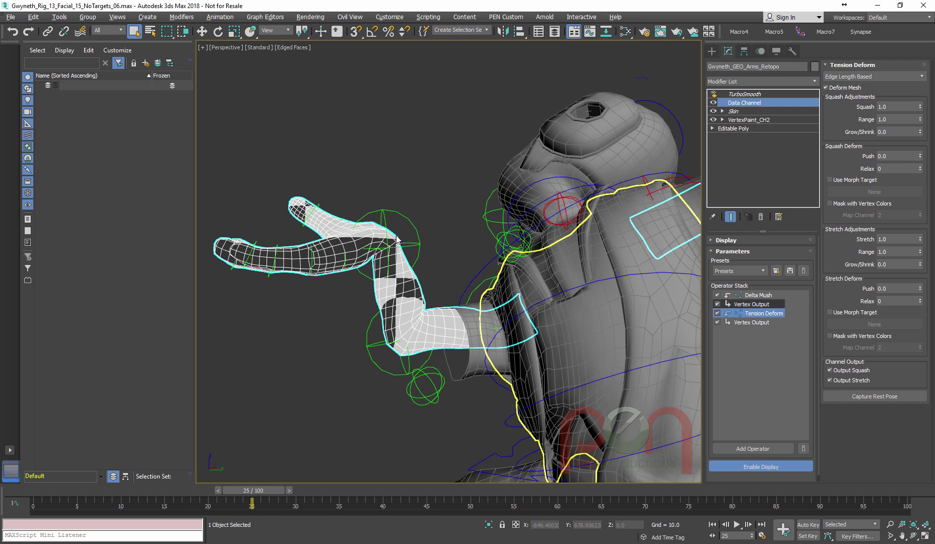
pyautogui.keyDown('alt'); pyautogui.moveTo(397, 238); pyautogui.dragTo(397, 239, button='middle'); pyautogui.keyUp('alt')
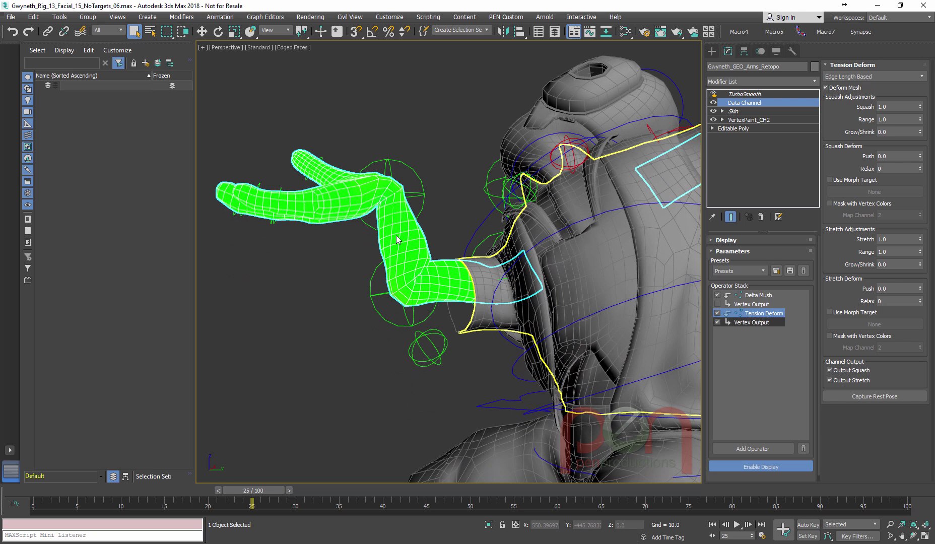
pyautogui.keyDown('alt'); pyautogui.moveTo(396, 239); pyautogui.dragTo(397, 238, button='middle'); pyautogui.keyUp('alt')
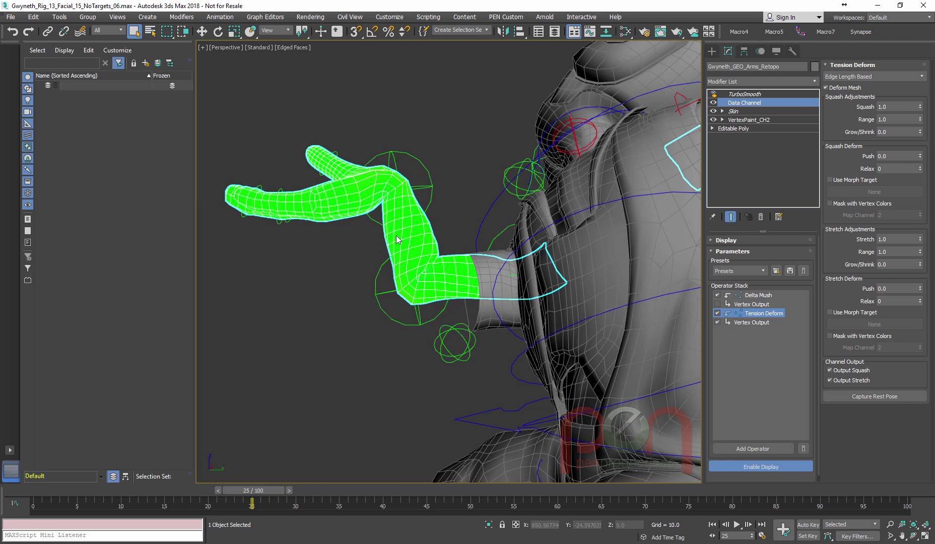
pyautogui.keyDown('alt'); pyautogui.moveTo(396, 235); pyautogui.dragTo(396, 236, button='middle'); pyautogui.keyUp('alt')
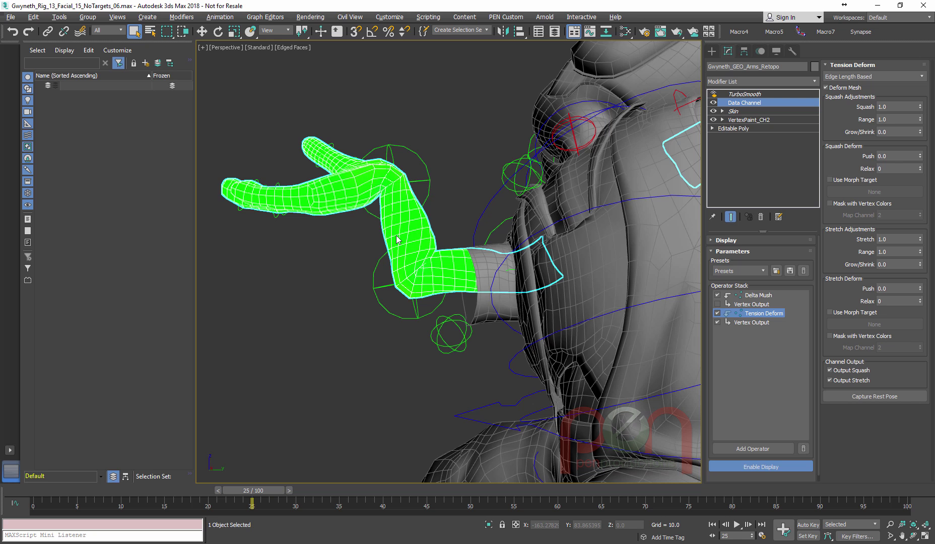
# Capture the Tension Deform rest pose from the arms' neutral pose at frame 0
pyautogui.keyDown('alt'); pyautogui.moveTo(396, 235); pyautogui.dragTo(396, 235, button='middle'); pyautogui.keyUp('alt')
pyautogui.press('Home')
pyautogui.scroll(-5, 396, 236)
pyautogui.click(875, 397)
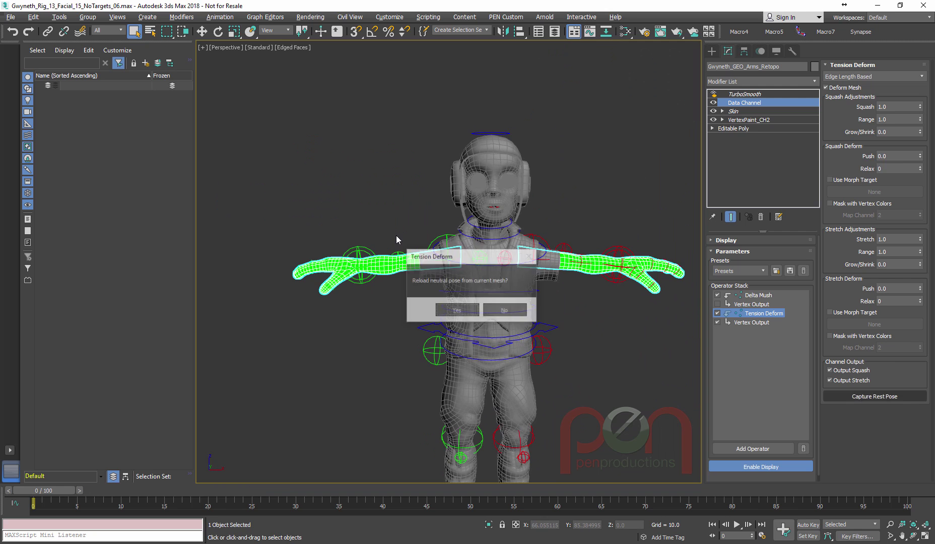
pyautogui.press('Return')
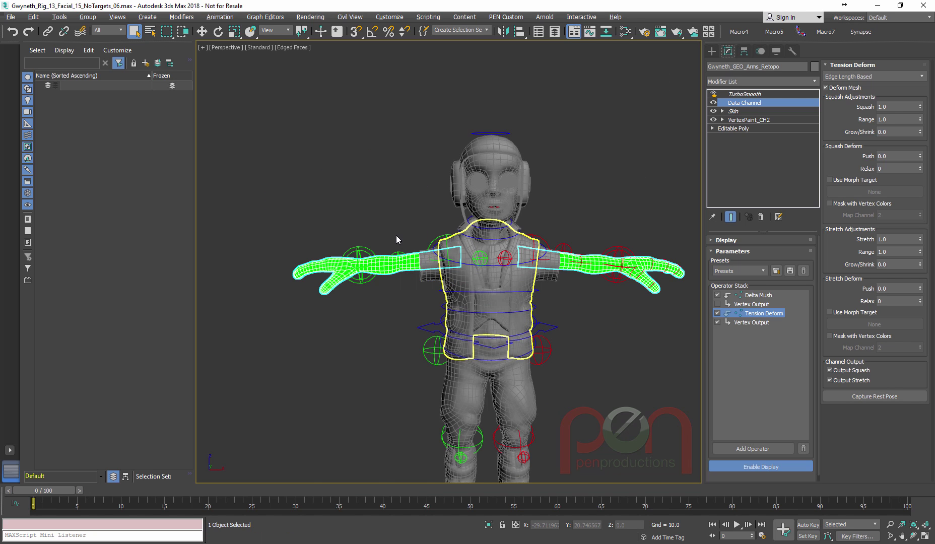
# Return to frame 25 and raise the Tension Deform Squash value to about 15.4
pyautogui.moveTo(43, 490); pyautogui.dragTo(254, 490)
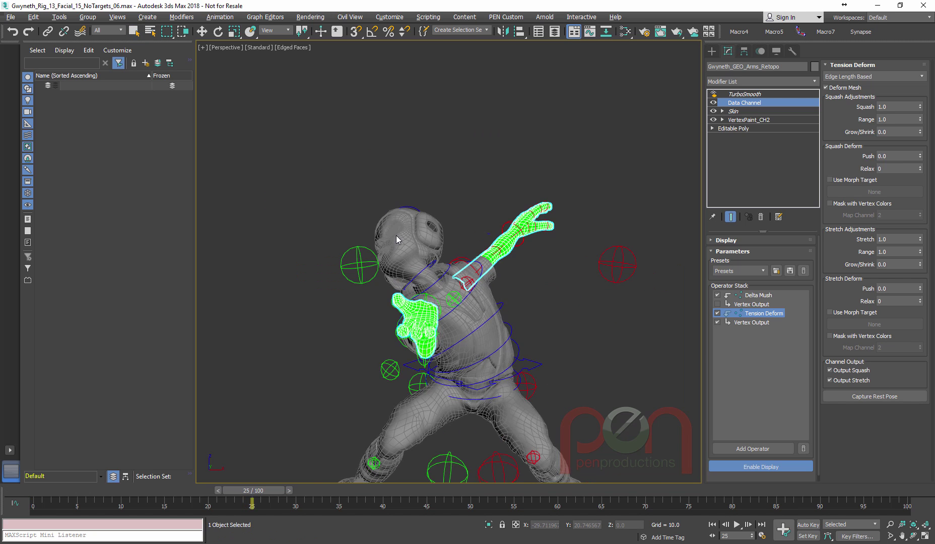
pyautogui.keyDown('alt'); pyautogui.moveTo(504, 313); pyautogui.dragTo(423, 312, button='middle'); pyautogui.keyUp('alt')
pyautogui.scroll(5, 423, 313)
pyautogui.keyDown('alt'); pyautogui.moveTo(484, 323); pyautogui.dragTo(503, 330, button='middle'); pyautogui.keyUp('alt')
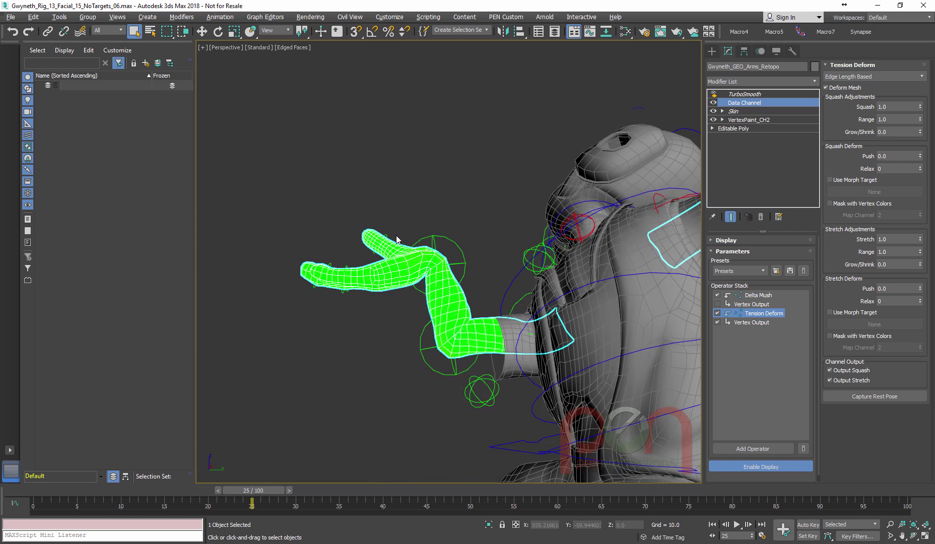
pyautogui.keyDown('alt'); pyautogui.moveTo(396, 240); pyautogui.dragTo(397, 240, button='middle'); pyautogui.keyUp('alt')
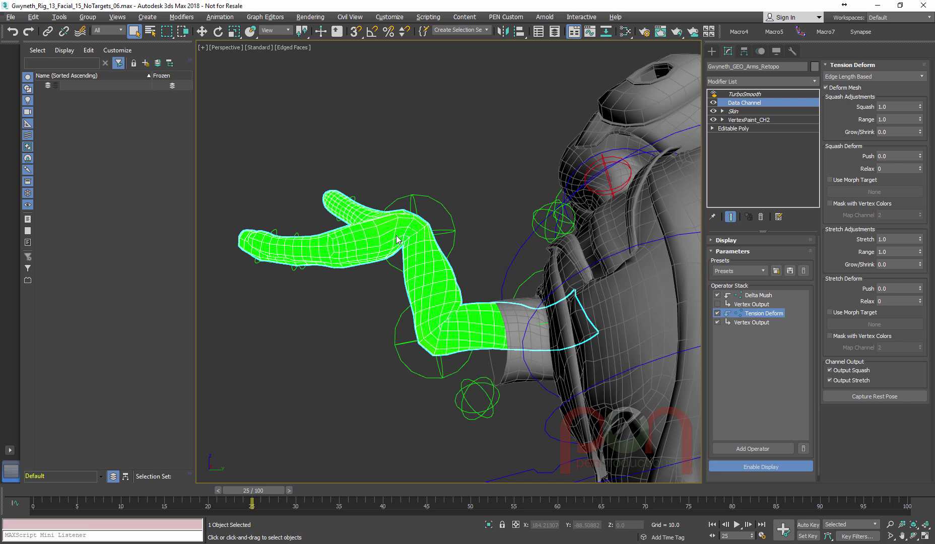
pyautogui.moveTo(920, 107); pyautogui.dragTo(920, 95)
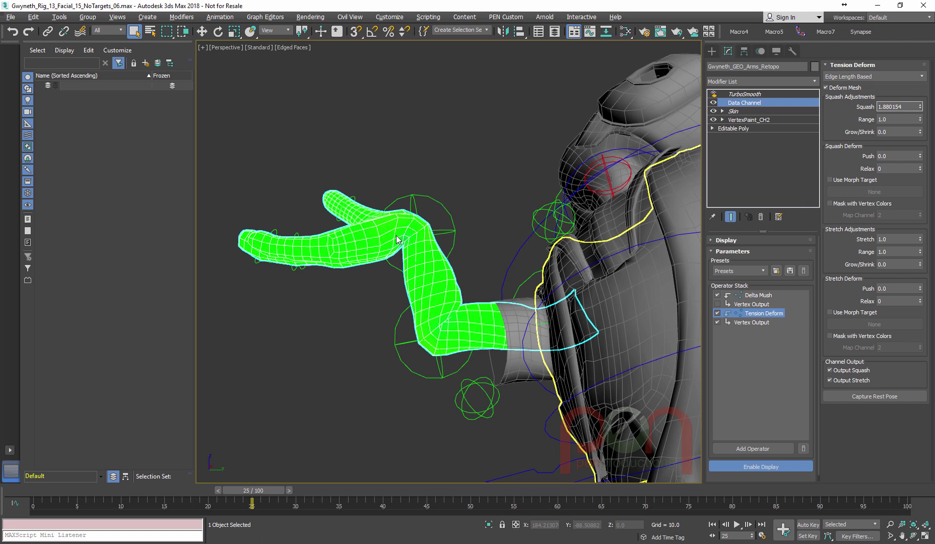
pyautogui.moveTo(921, 107); pyautogui.dragTo(920, 66)
pyautogui.scroll(3, 399, 240)
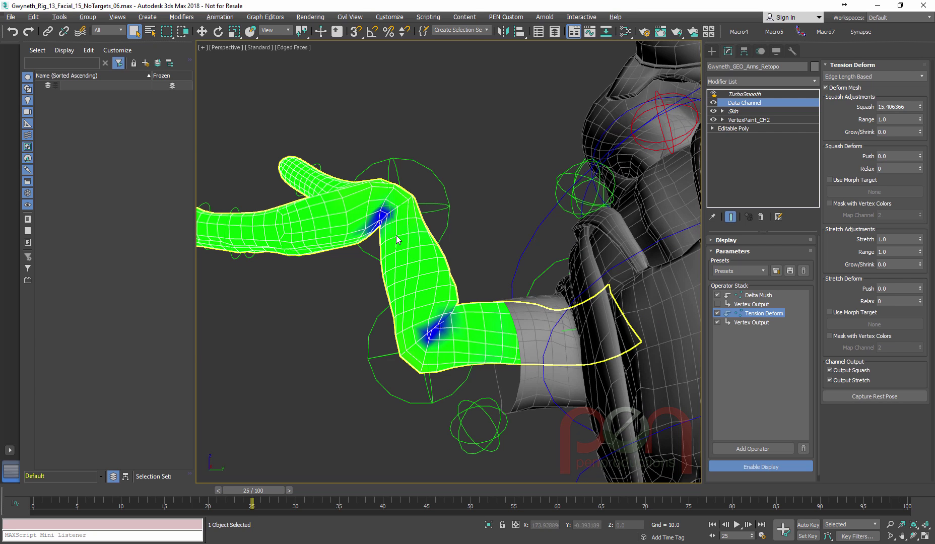
# Set the squash Range to about 2.16 and Grow/Shrink to 0.58, and raise the squash Relax to 48
pyautogui.moveTo(920, 120)
pyautogui.mouseDown()
pyautogui.moveTo(920, 96)
pyautogui.moveTo(920, 125)
pyautogui.moveTo(920, 100)
pyautogui.moveTo(920, 119)
pyautogui.moveTo(920, 108)
pyautogui.mouseUp()
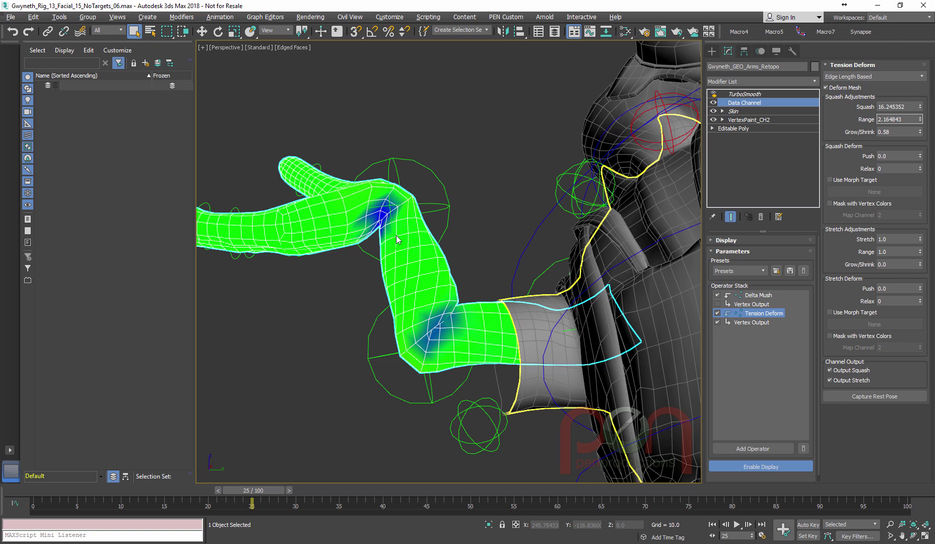
pyautogui.press('Tab')
pyautogui.press('Tab')
pyautogui.press('Tab')
pyautogui.write('24')
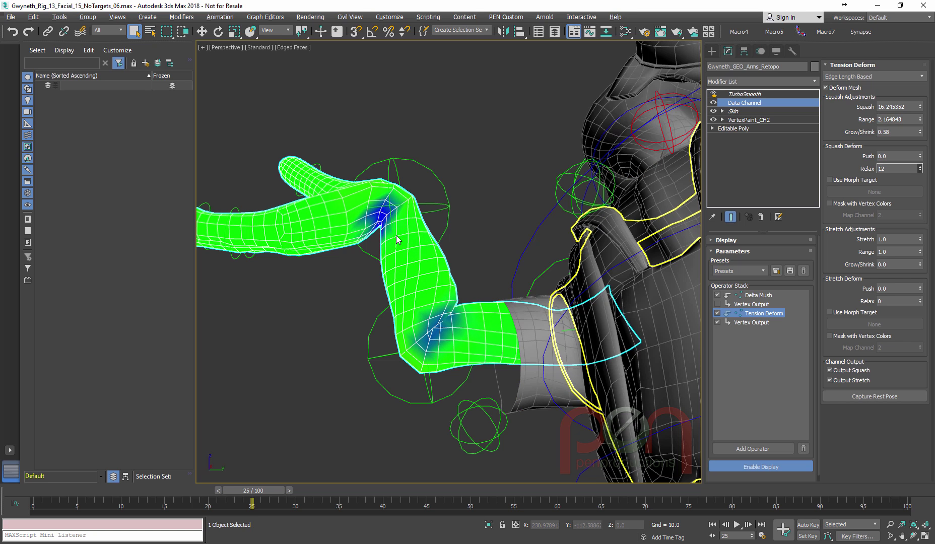
pyautogui.moveTo(920, 154); pyautogui.dragTo(921, 145)
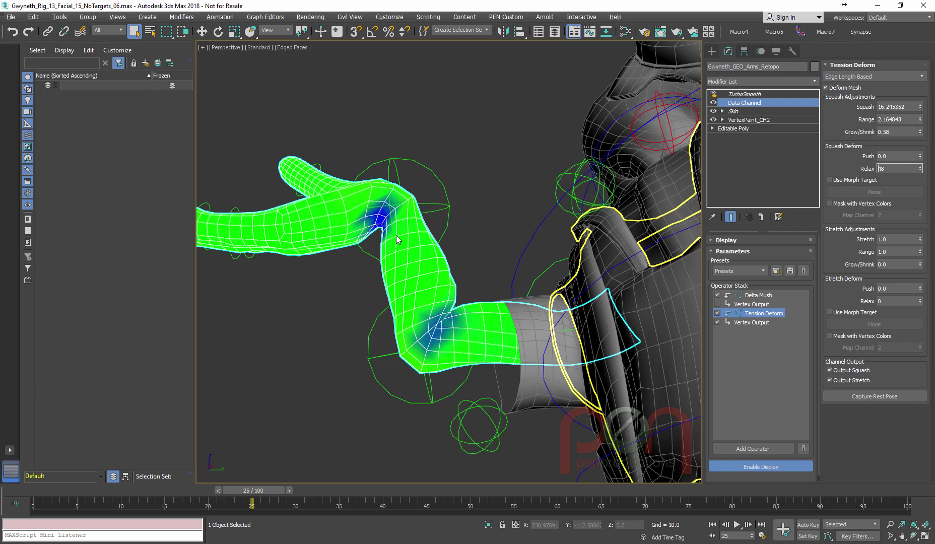
# Try a squash Push of -0.12 and a squash Relax of 76
pyautogui.hotkey('shift', 'Tab')
pyautogui.write('-0.19')
pyautogui.press('Return')
pyautogui.write('-0.12')
pyautogui.press('Return')
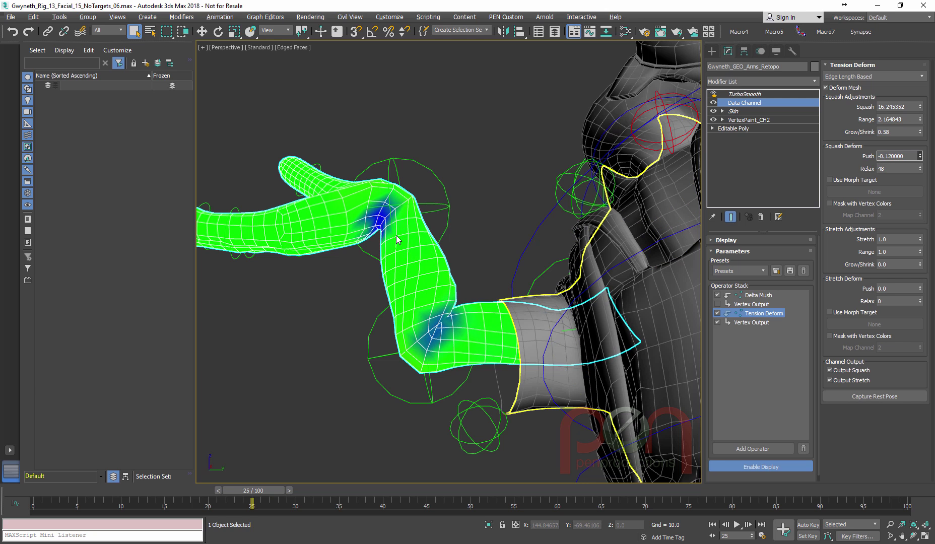
pyautogui.press('Tab')
pyautogui.write('76')
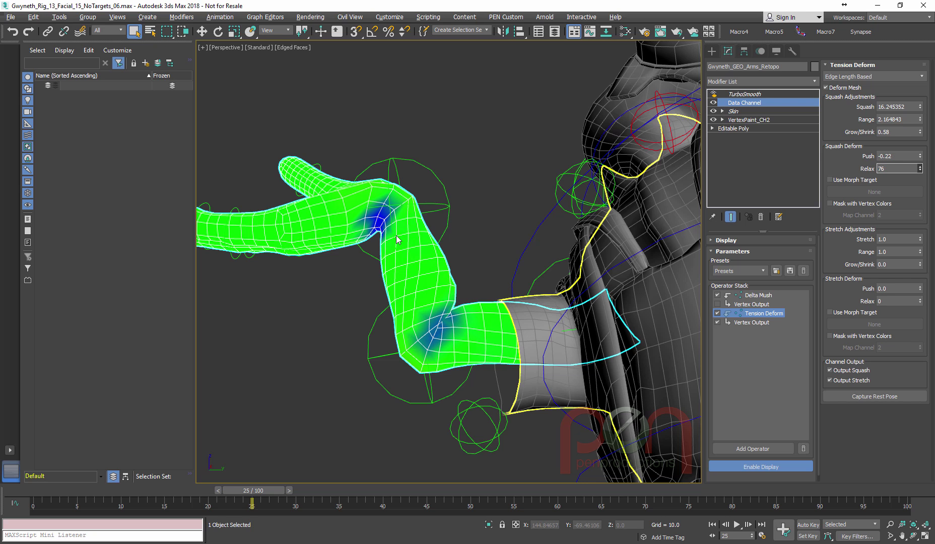
# Set the squash deformation's Push to -0.53 and its Relax to 93
pyautogui.hotkey('shift', 'Tab')
pyautogui.write('-0.38')
pyautogui.press('Return')
pyautogui.press('Tab')
pyautogui.write('100')
pyautogui.press('Return')
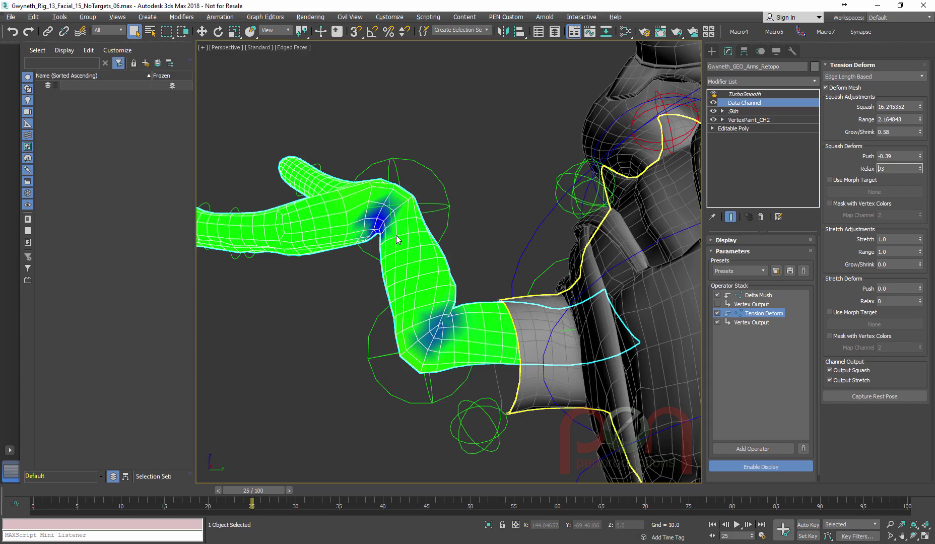
pyautogui.hotkey('shift', 'Tab')
pyautogui.write('-0.58')
pyautogui.press('Return')
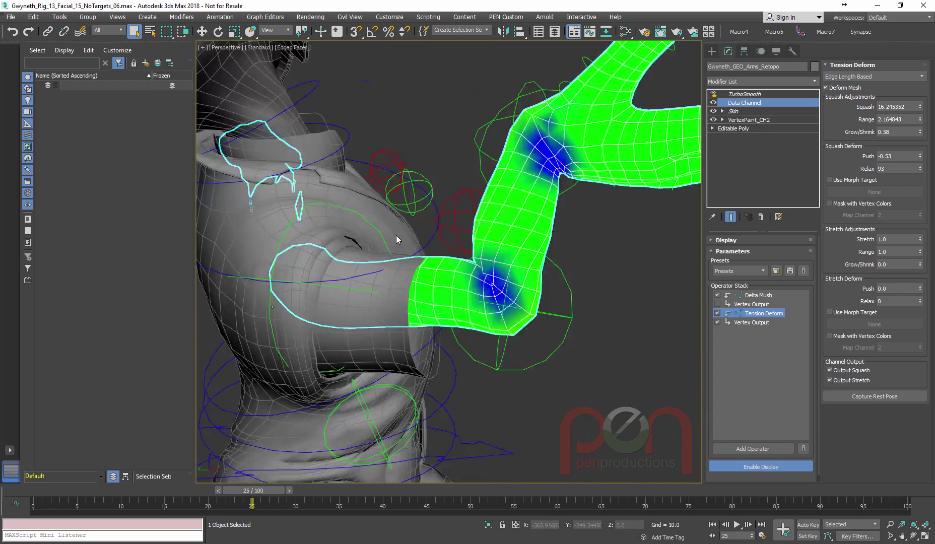
# Raise the Tension Deform Stretch value to about 6.99 and the stretch Range to about 1.4
pyautogui.keyDown('alt'); pyautogui.moveTo(397, 240); pyautogui.dragTo(397, 239, button='middle'); pyautogui.keyUp('alt')
pyautogui.scroll(-6, 396, 239)
pyautogui.scroll(5, 397, 239)
pyautogui.scroll(-2, 397, 240)
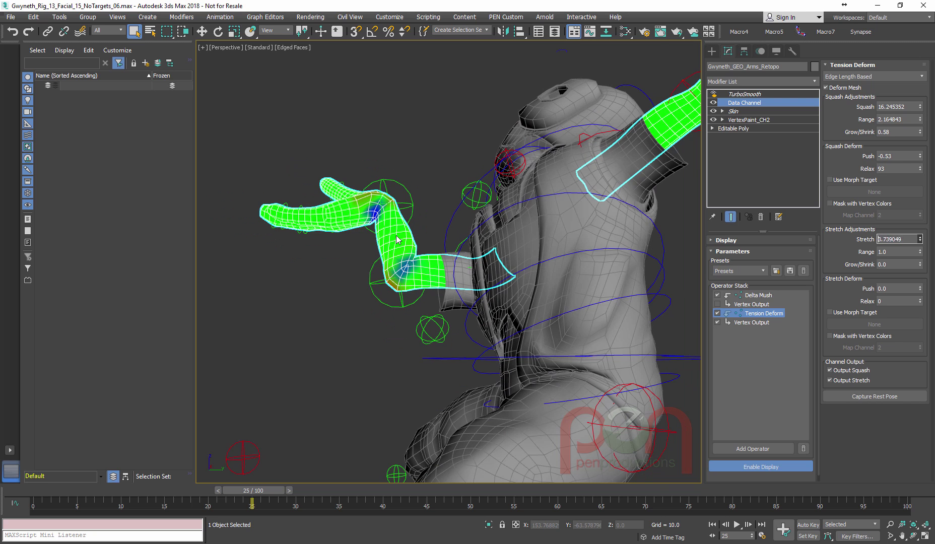
pyautogui.keyDown('alt'); pyautogui.moveTo(397, 239); pyautogui.dragTo(396, 239, button='middle'); pyautogui.keyUp('alt')
pyautogui.moveTo(921, 252); pyautogui.dragTo(920, 240)
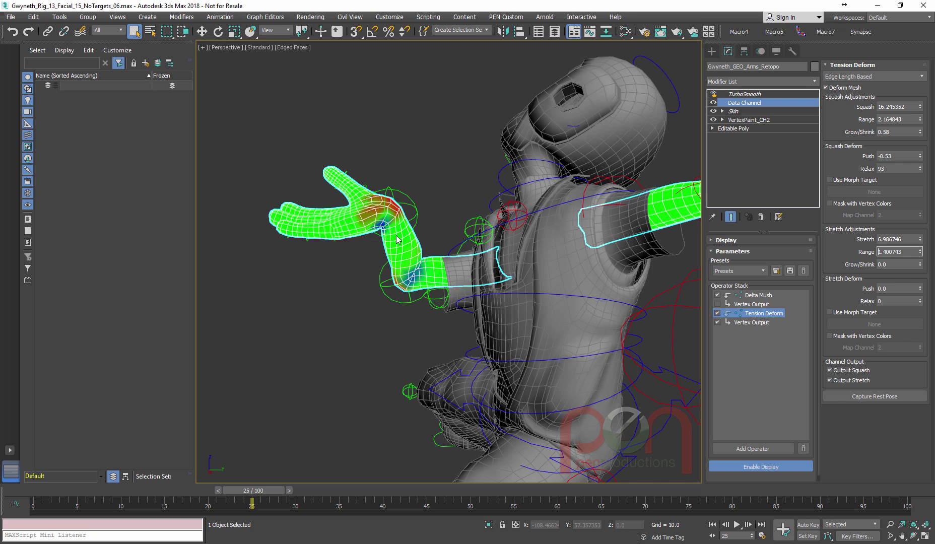
# Set the stretch Grow/Shrink to 0.16, the stretch Relax to 35 and the stretch Push to 0.2
pyautogui.press('Tab')
pyautogui.moveTo(921, 300); pyautogui.dragTo(921, 290)
pyautogui.scroll(6, 397, 239)
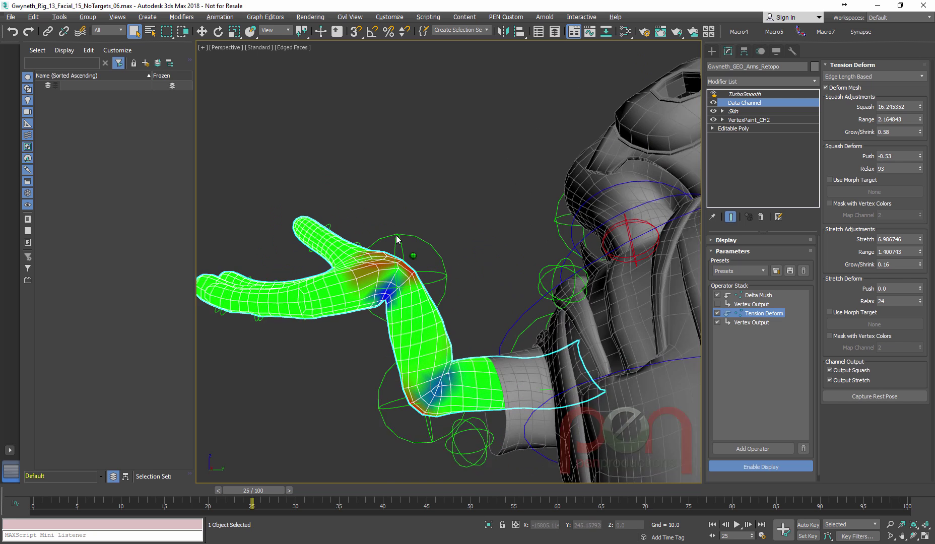
pyautogui.moveTo(920, 301)
pyautogui.mouseDown()
pyautogui.moveTo(921, 310)
pyautogui.moveTo(921, 280)
pyautogui.mouseUp()
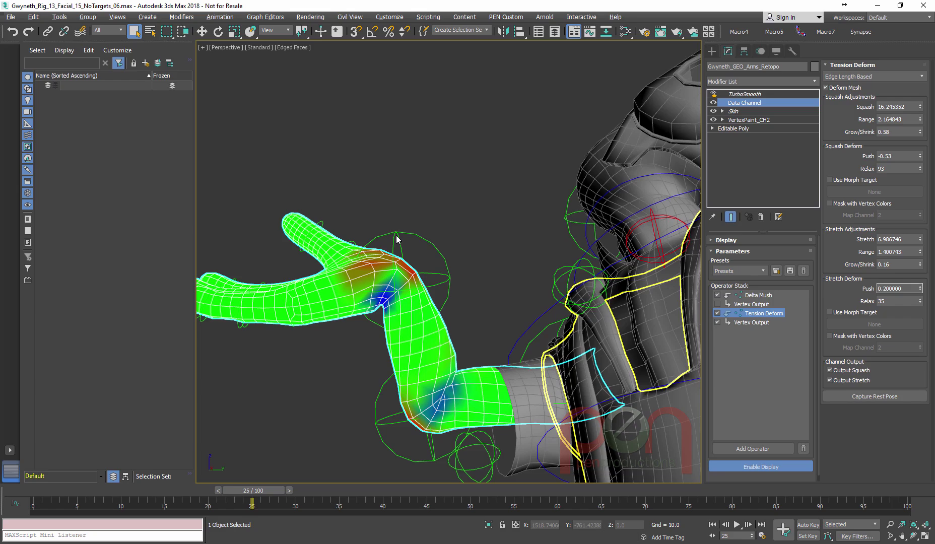
# At frame 30, rotate the right FK wrist control in Local coordinates with Auto Key on, bending the hand back toward the shoulder
pyautogui.scroll(-3, 396, 239)
pyautogui.moveTo(253, 490)
pyautogui.mouseDown()
pyautogui.moveTo(203, 490)
pyautogui.moveTo(310, 490)
pyautogui.mouseUp()
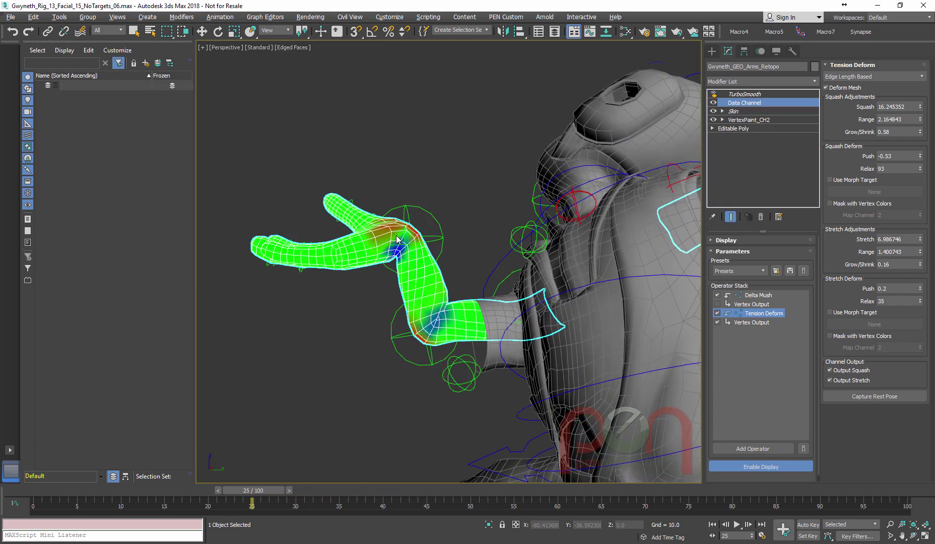
pyautogui.moveTo(269, 490); pyautogui.dragTo(294, 491)
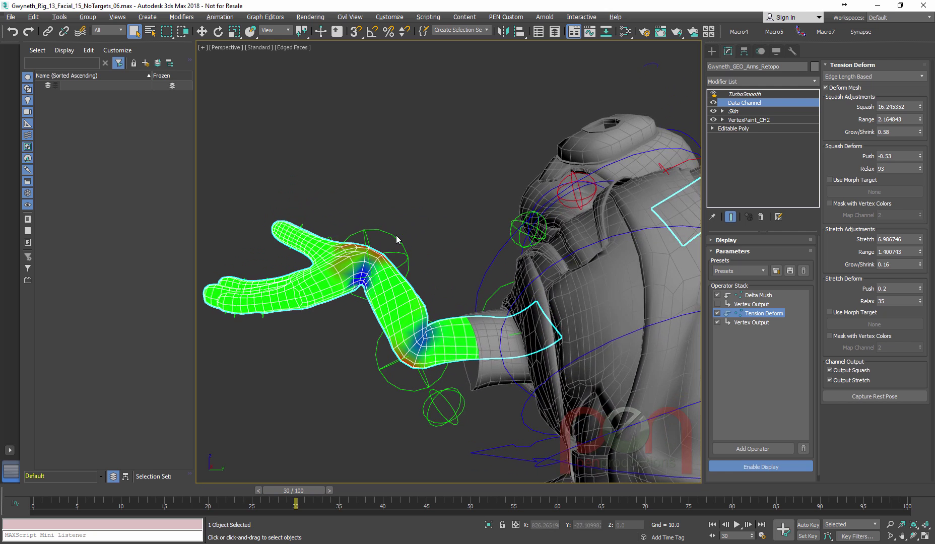
pyautogui.click(397, 239)
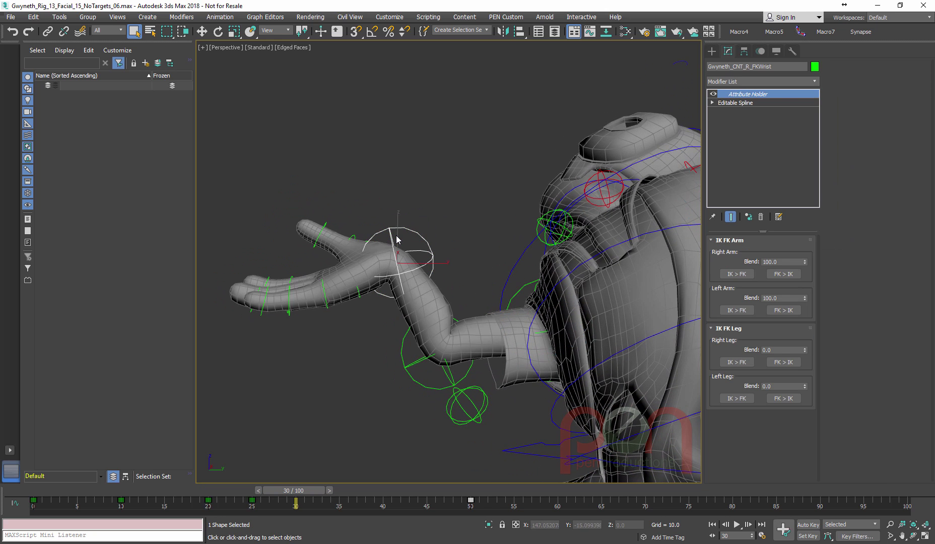
pyautogui.rightClick(396, 239)
pyautogui.press('e')
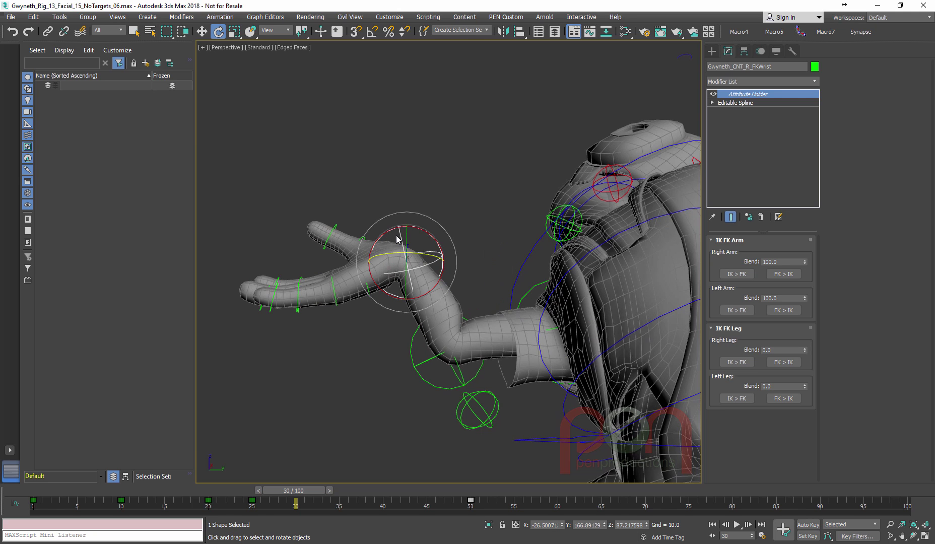
pyautogui.press('n')
pyautogui.keyDown('alt'); pyautogui.rightClick(453, 271); pyautogui.keyUp('alt')
pyautogui.click(473, 257)
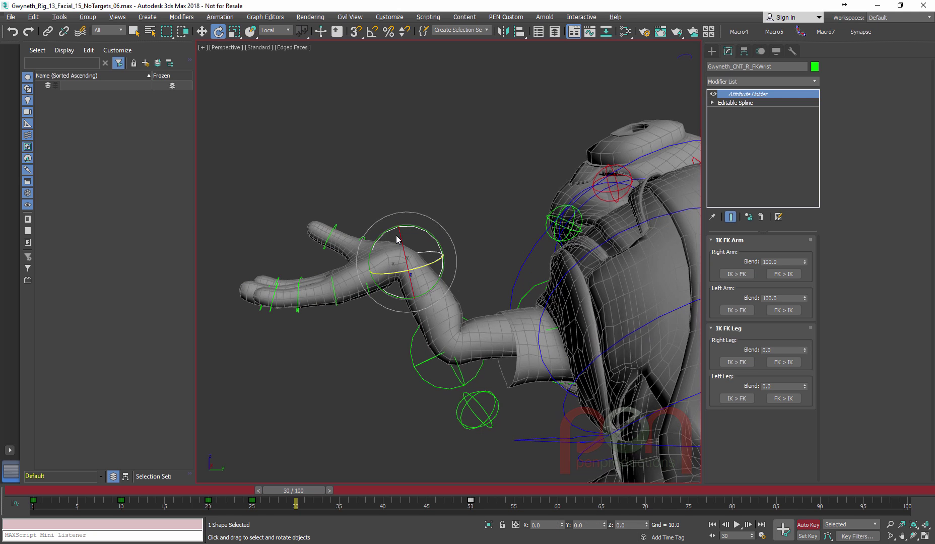
pyautogui.moveTo(397, 238); pyautogui.dragTo(397, 239)
# Turn off Auto Key, reselect the arms mesh's Data Channel modifier and scrub the timeline to check the wrist bend
pyautogui.click(397, 239)
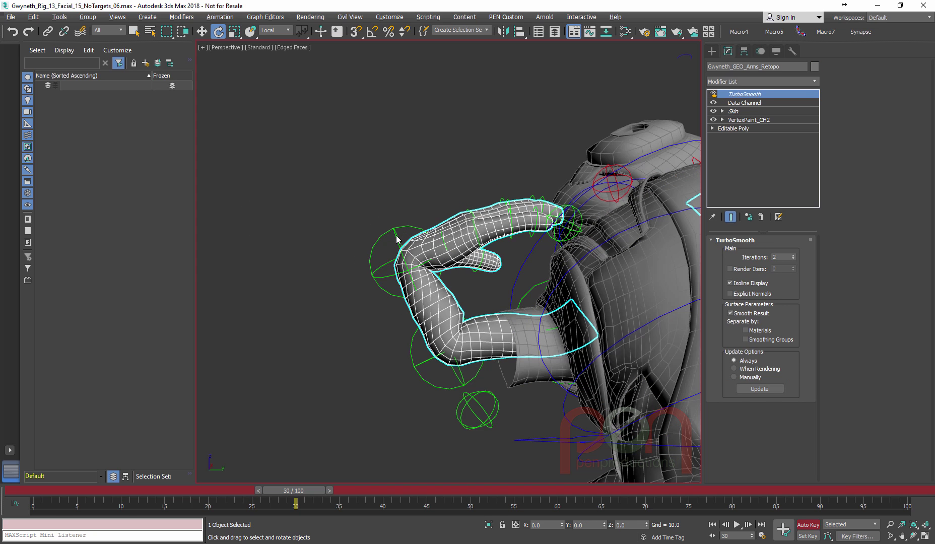
pyautogui.press('n')
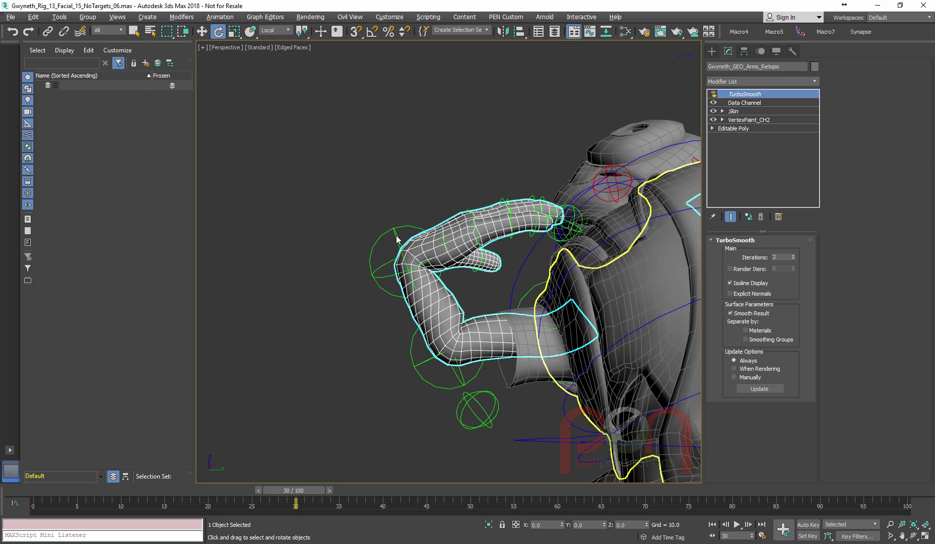
pyautogui.press('Down')
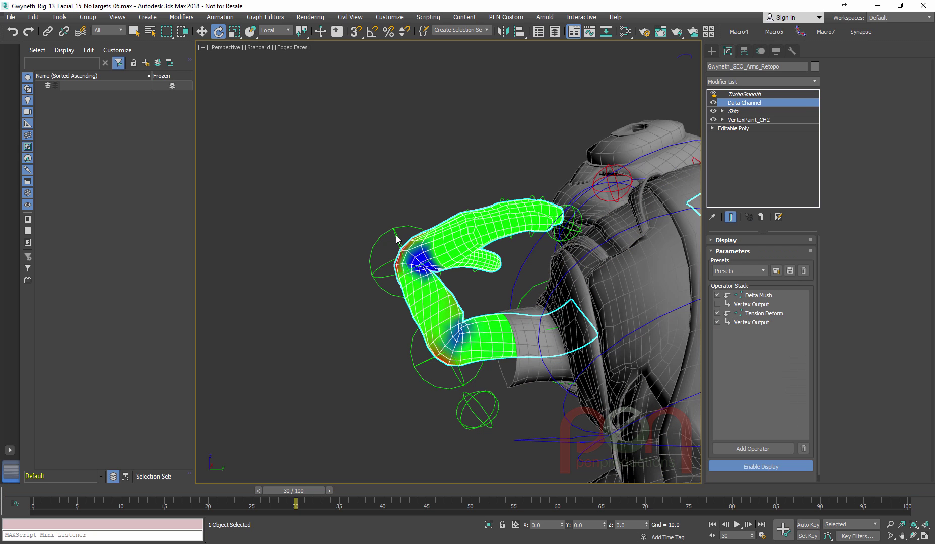
pyautogui.press('/')
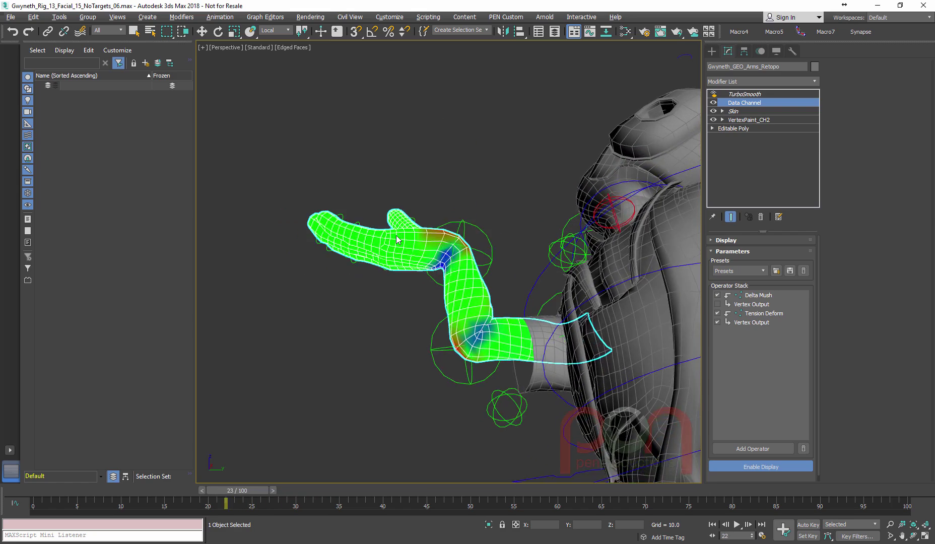
pyautogui.press('e')
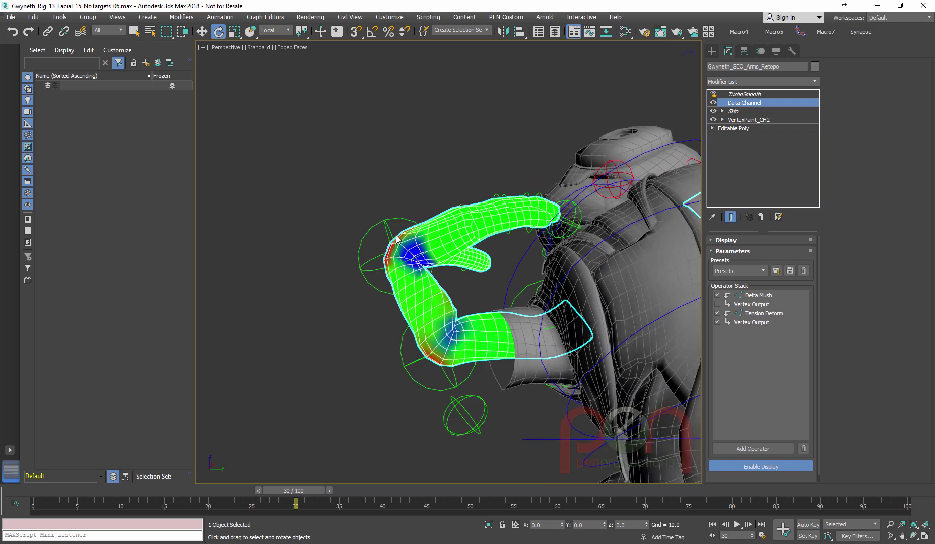
# Set the Tension Deform stretch Push to 0.24 and re-enable the Vertex Output operator below Delta Mush
pyautogui.keyDown('alt'); pyautogui.moveTo(397, 240); pyautogui.dragTo(393, 237, button='middle'); pyautogui.keyUp('alt')
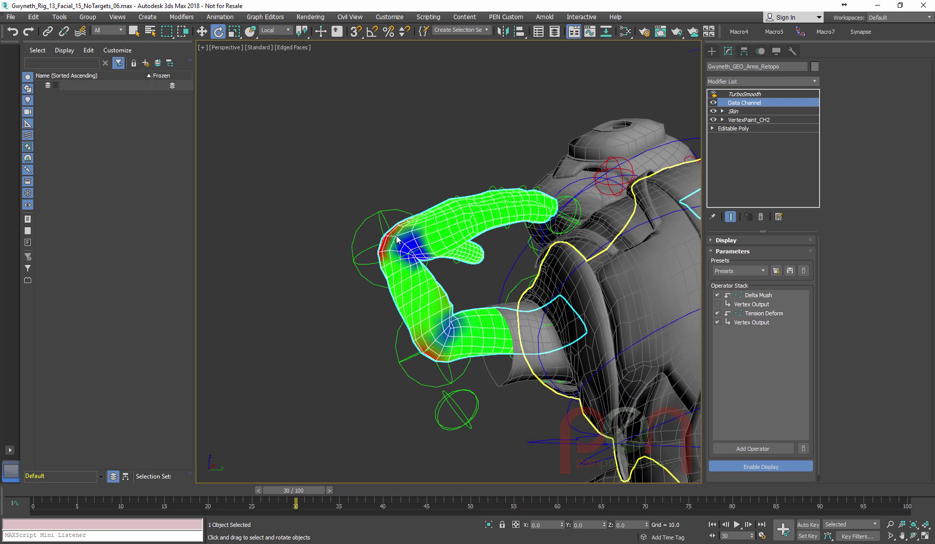
pyautogui.click(764, 314)
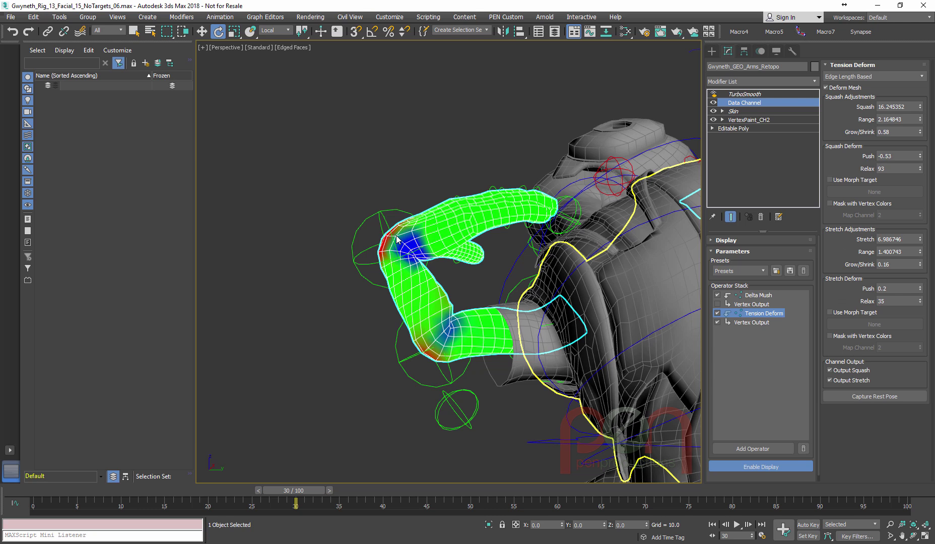
pyautogui.moveTo(920, 289); pyautogui.dragTo(920, 287)
pyautogui.keyDown('alt'); pyautogui.moveTo(396, 240); pyautogui.dragTo(401, 253, button='middle'); pyautogui.keyUp('alt')
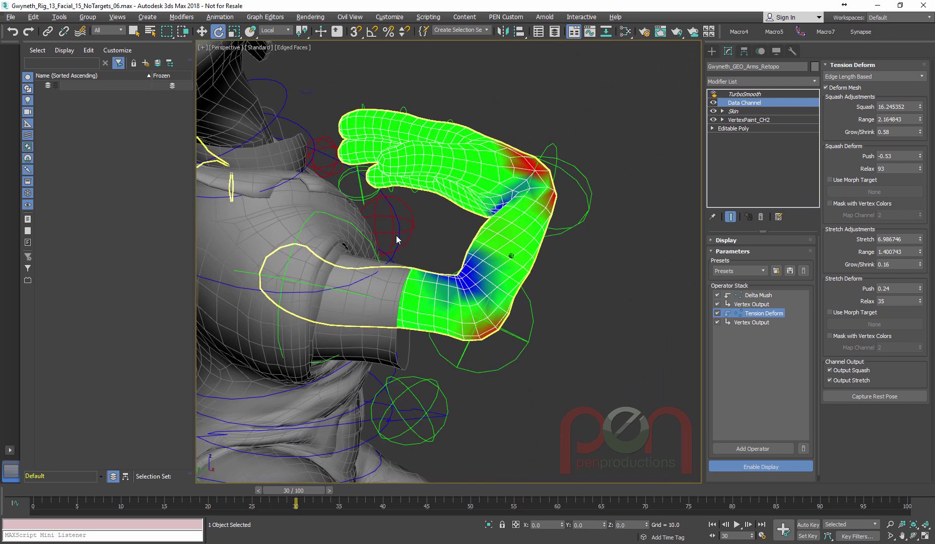
# Select the Delta Mush operator and set its Iterations to 25
pyautogui.click(758, 296)
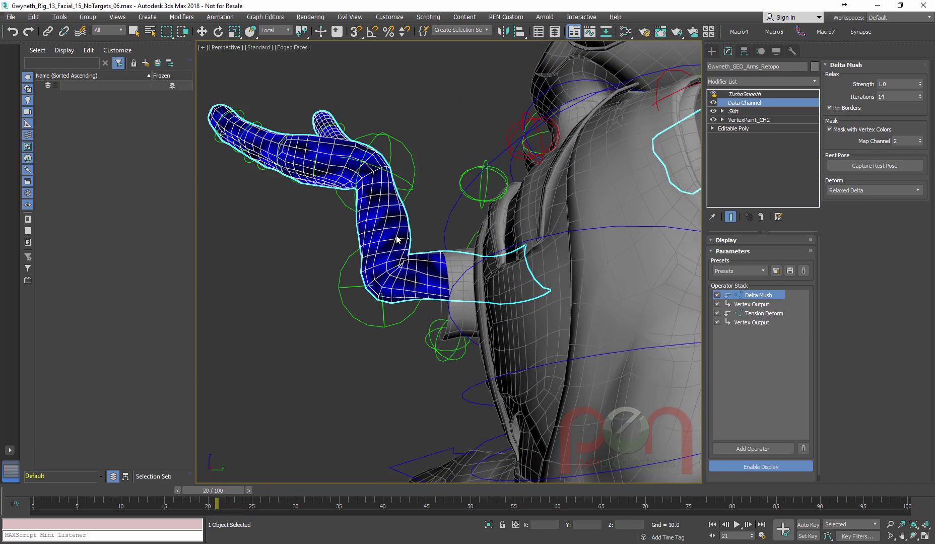
pyautogui.press('e')
pyautogui.click(920, 95)
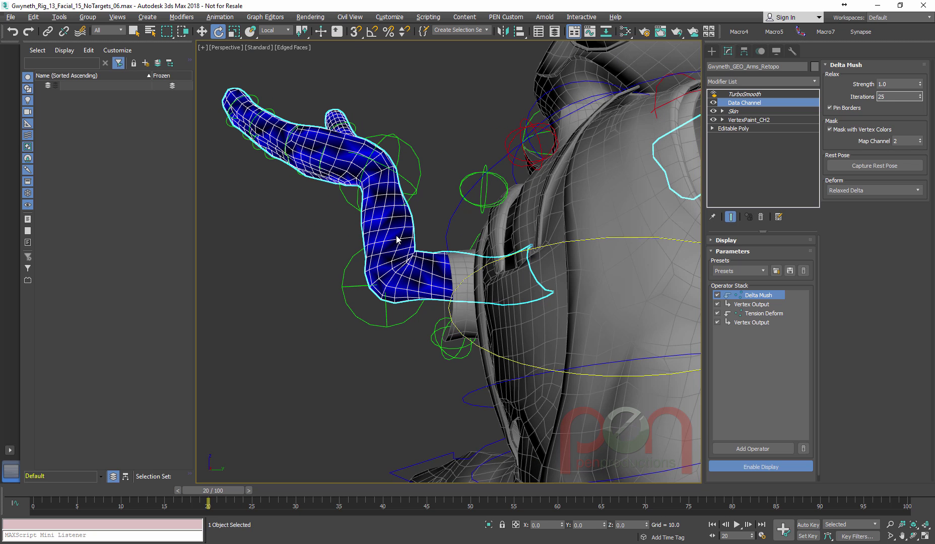
# Inspect the arm deformation from several angles while scrubbing past frame 30 and back to frame 0
pyautogui.scroll(3, 398, 240)
pyautogui.scroll(-5, 398, 240)
pyautogui.keyDown('alt'); pyautogui.moveTo(398, 240); pyautogui.dragTo(398, 219, button='middle'); pyautogui.keyUp('alt')
pyautogui.scroll(-5, 396, 240)
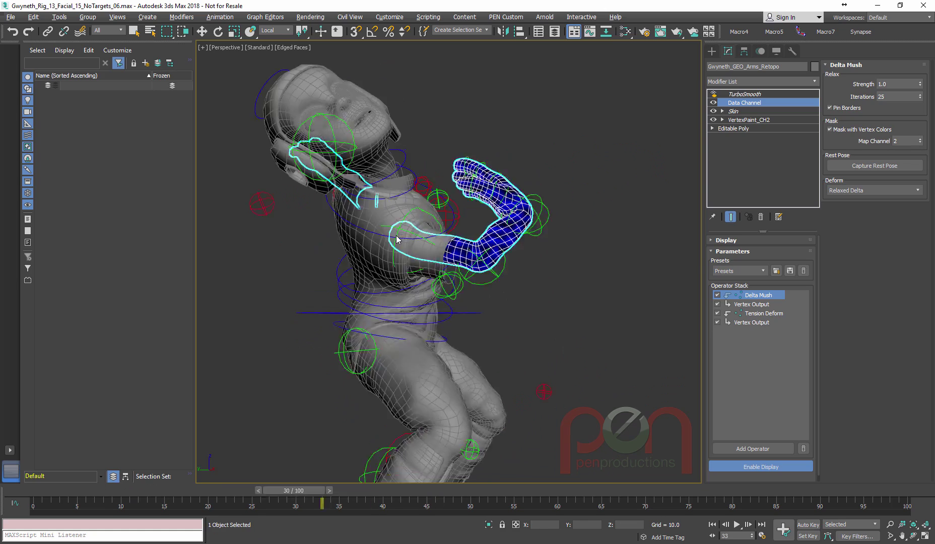
pyautogui.press('e')
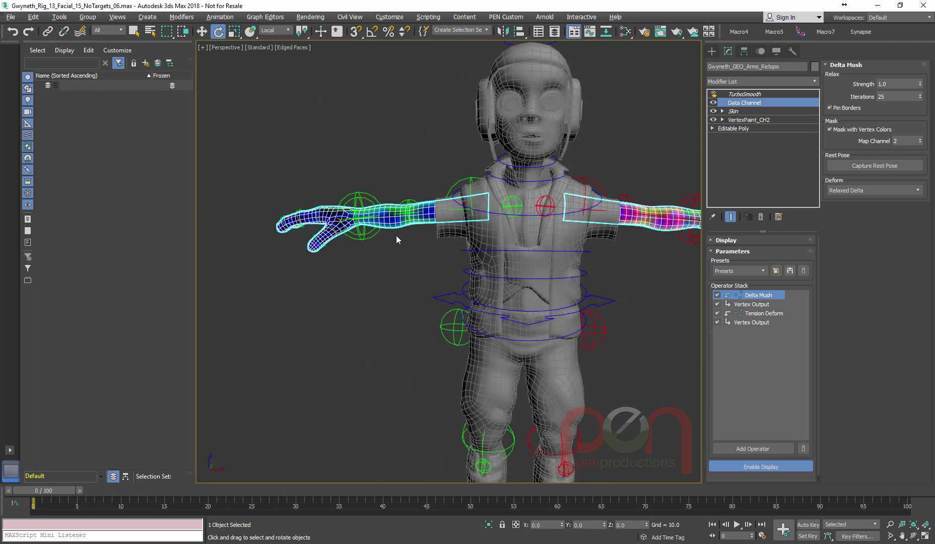
# Inspect the arm's bent wrist and elbow deformation up close from the side at frame 20
pyautogui.moveTo(397, 240); pyautogui.dragTo(397, 240, button='middle')
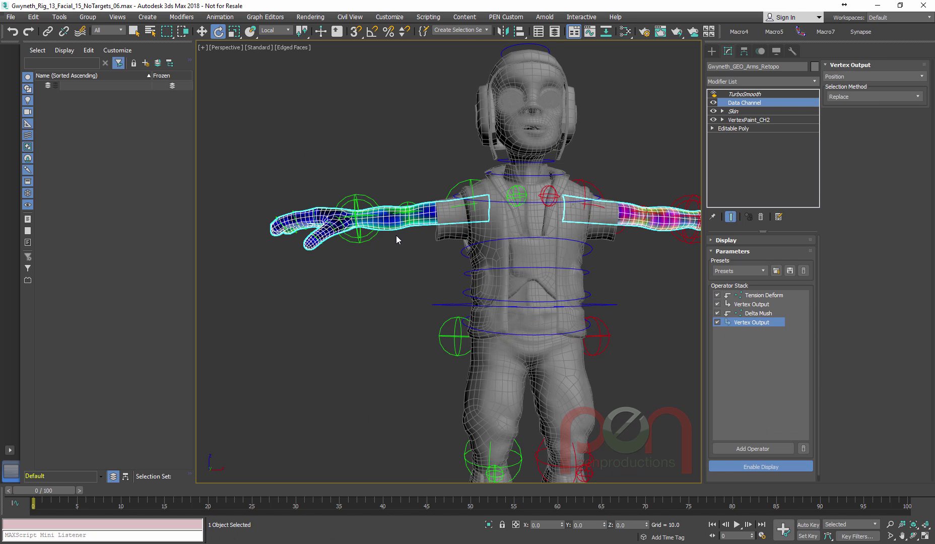
pyautogui.scroll(5, 397, 239)
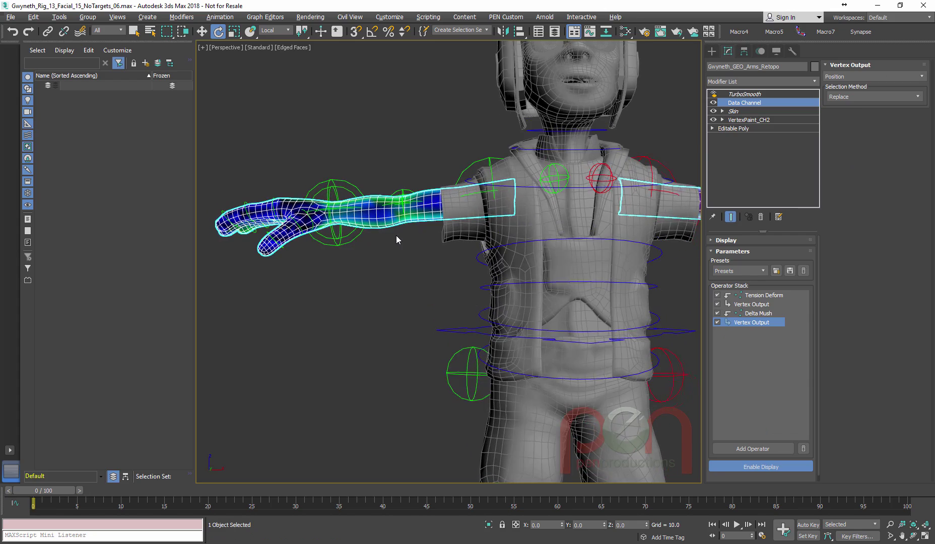
pyautogui.press('/')
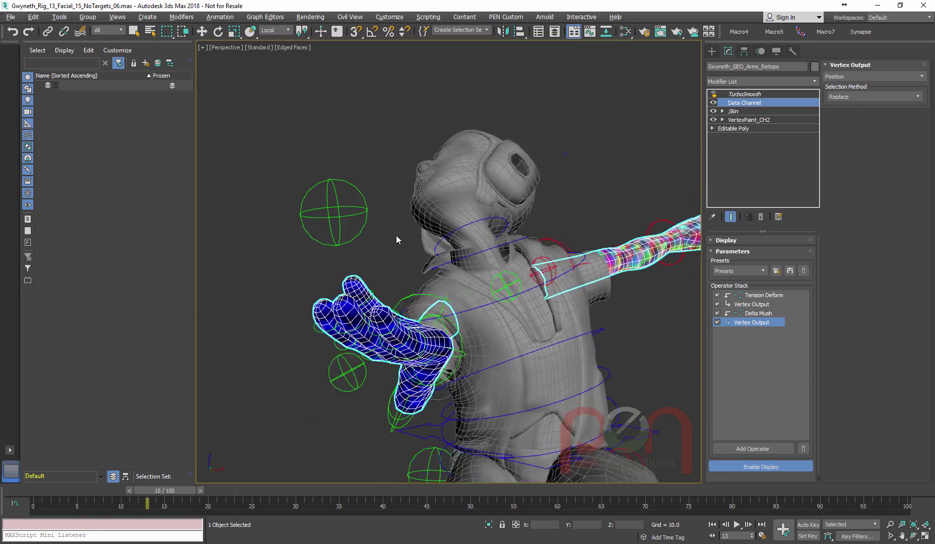
pyautogui.keyDown('alt'); pyautogui.moveTo(397, 240); pyautogui.dragTo(397, 239, button='middle'); pyautogui.keyUp('alt')
pyautogui.scroll(4, 397, 240)
pyautogui.press(',')
pyautogui.press(',')
pyautogui.press(',')
pyautogui.press(',')
pyautogui.press(',')
pyautogui.scroll(3, 396, 239)
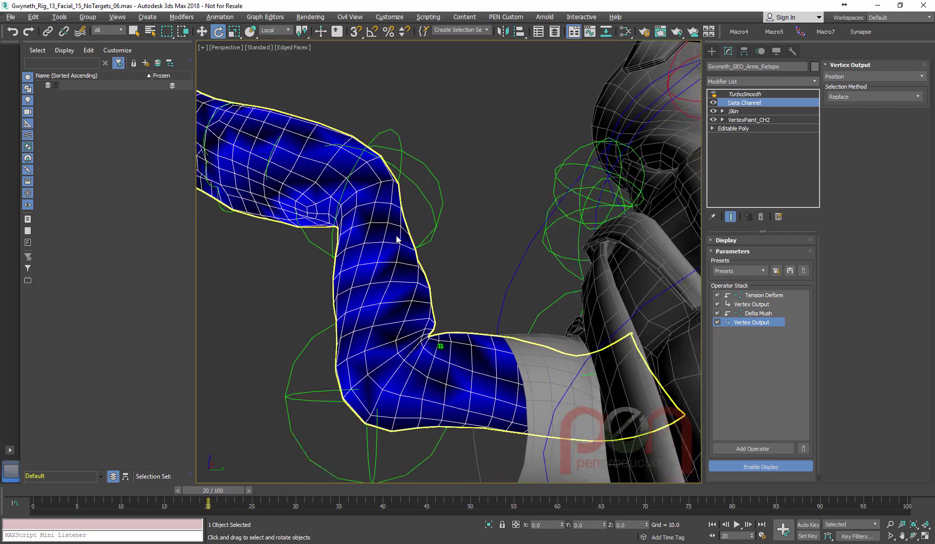
pyautogui.scroll(2, 397, 239)
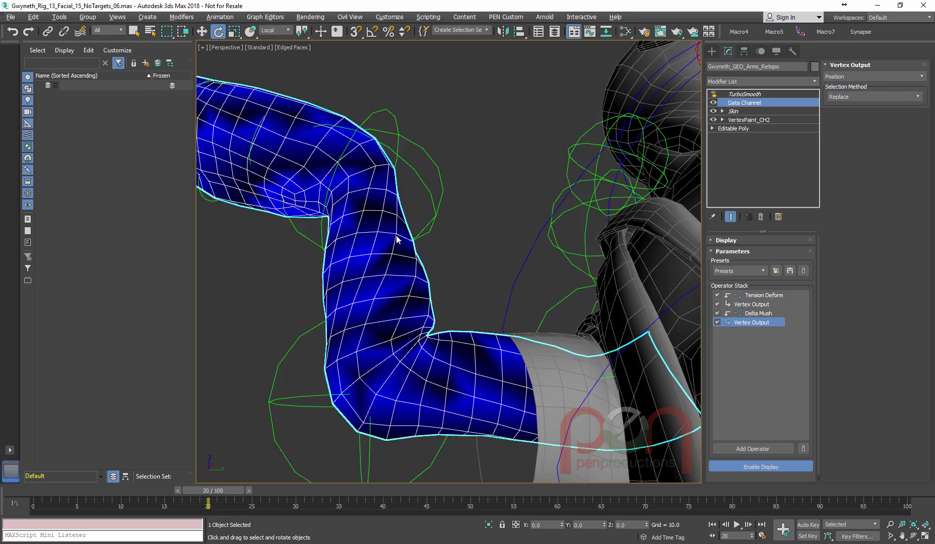
pyautogui.scroll(-8, 397, 239)
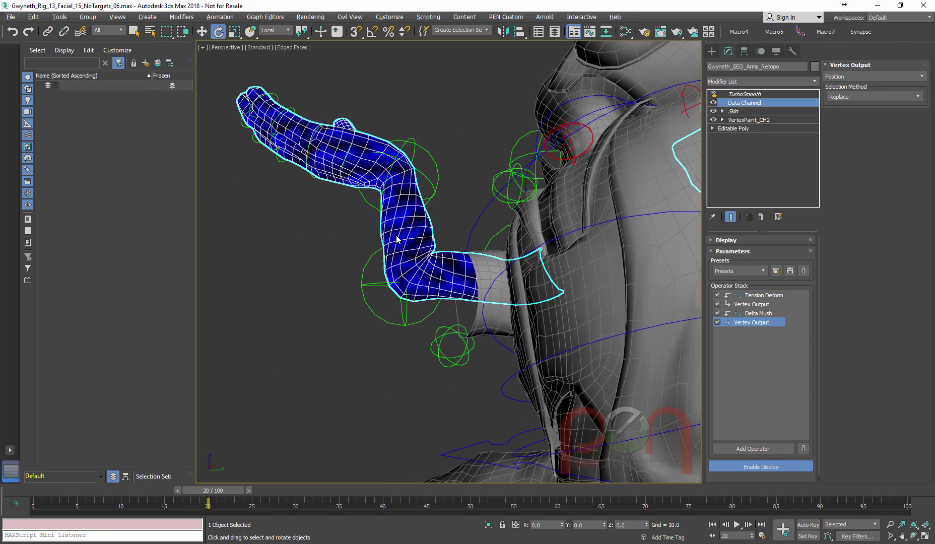
# Increase the Iterations of the Delta Mush operator in the arms' Data Channel modifier
pyautogui.keyDown('alt'); pyautogui.moveTo(397, 239); pyautogui.dragTo(396, 239, button='middle'); pyautogui.keyUp('alt')
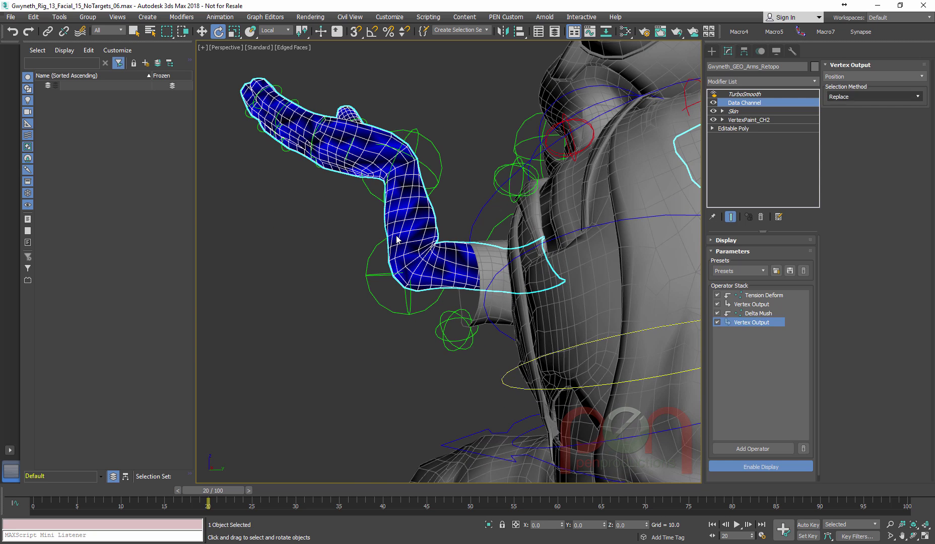
pyautogui.click(758, 313)
pyautogui.moveTo(920, 96); pyautogui.dragTo(920, 92)
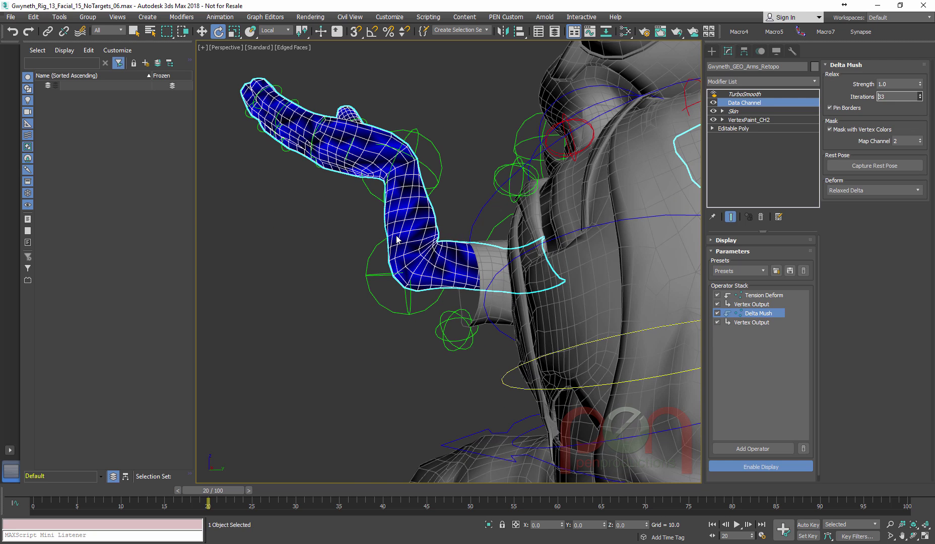
# Select the Tension Deform operator and set its Squash value to 17.757345 while checking the elbow
pyautogui.click(764, 295)
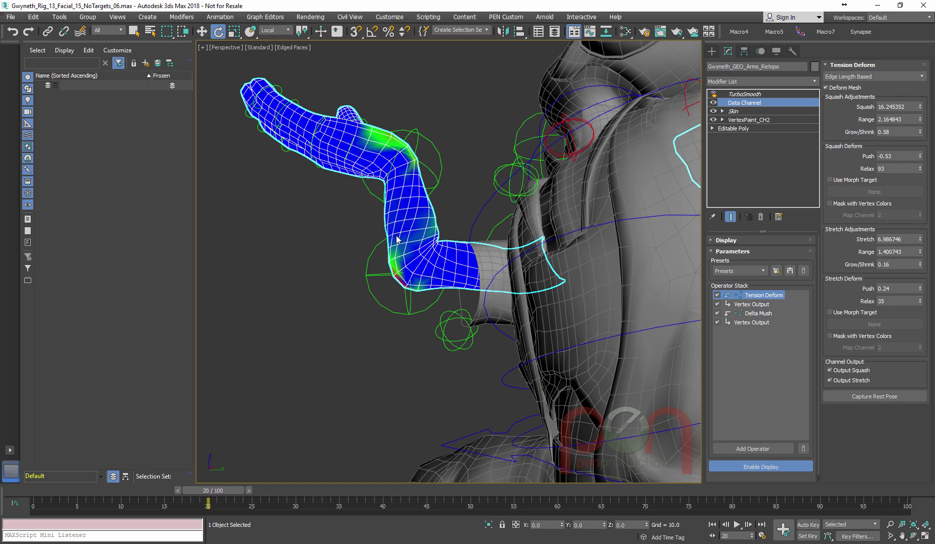
pyautogui.scroll(2, 397, 239)
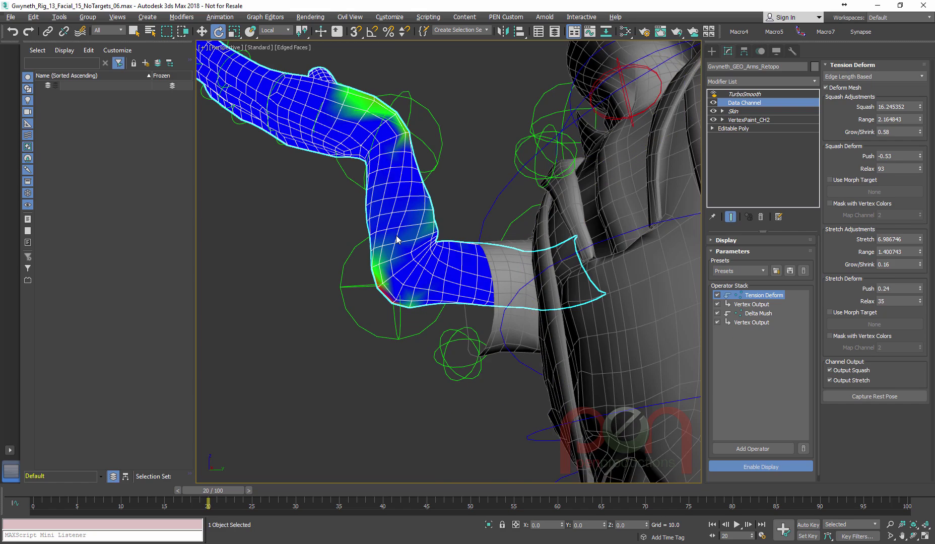
pyautogui.scroll(2, 397, 240)
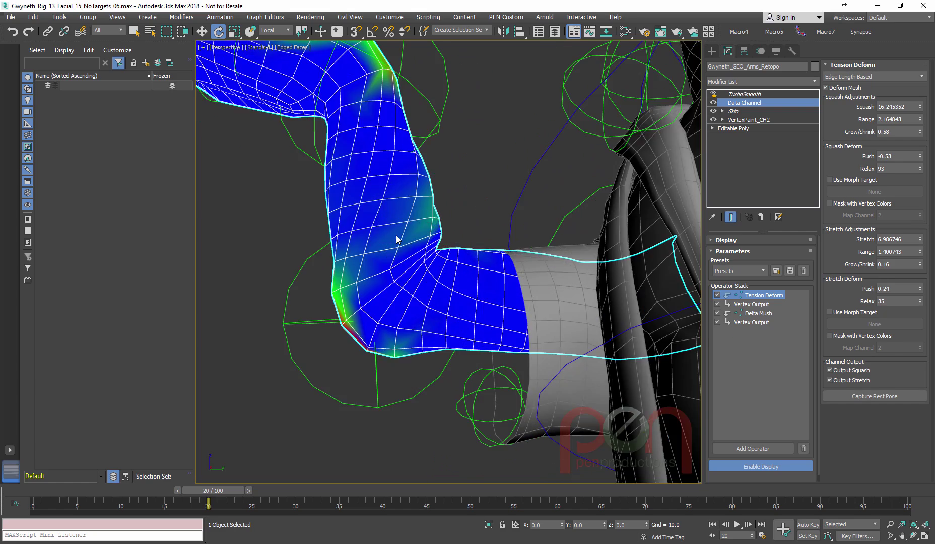
pyautogui.scroll(-2, 397, 239)
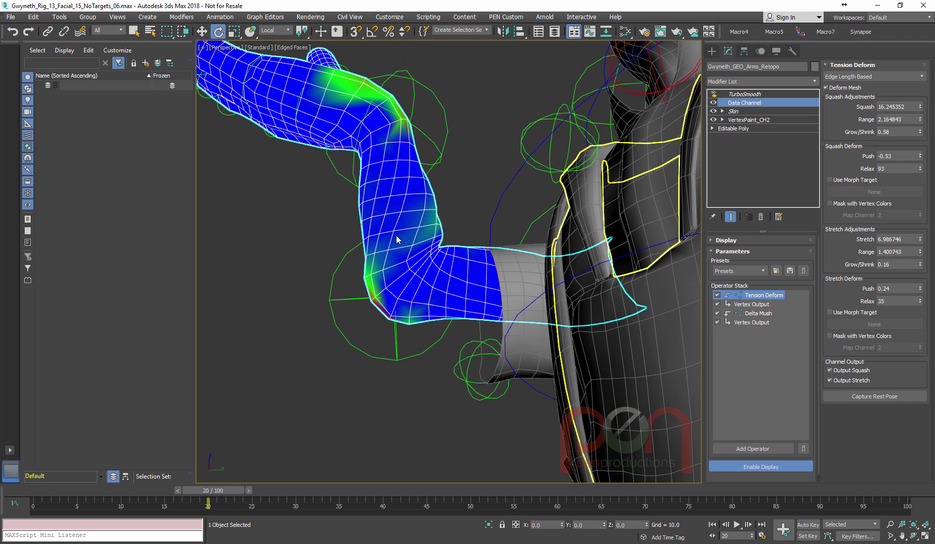
pyautogui.moveTo(921, 107)
pyautogui.mouseDown()
pyautogui.moveTo(920, 91)
pyautogui.moveTo(921, 104)
pyautogui.mouseUp()
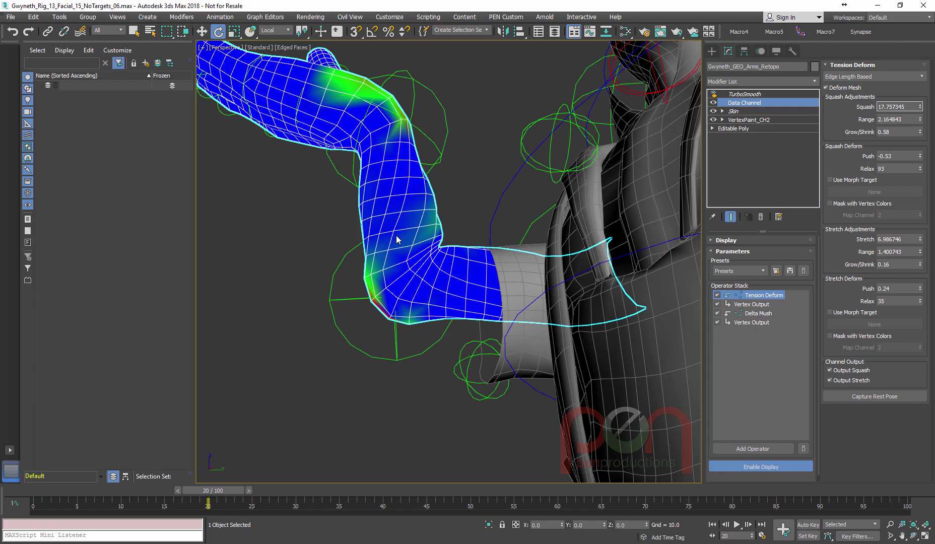
pyautogui.scroll(-3, 397, 239)
pyautogui.moveTo(397, 240)
pyautogui.keyDown('alt'); pyautogui.mouseDown(button='middle')
pyautogui.moveTo(443, 207)
pyautogui.moveTo(434, 181)
pyautogui.moveTo(397, 239)
pyautogui.mouseUp(button='middle'); pyautogui.keyUp('alt')
pyautogui.scroll(-2, 397, 239)
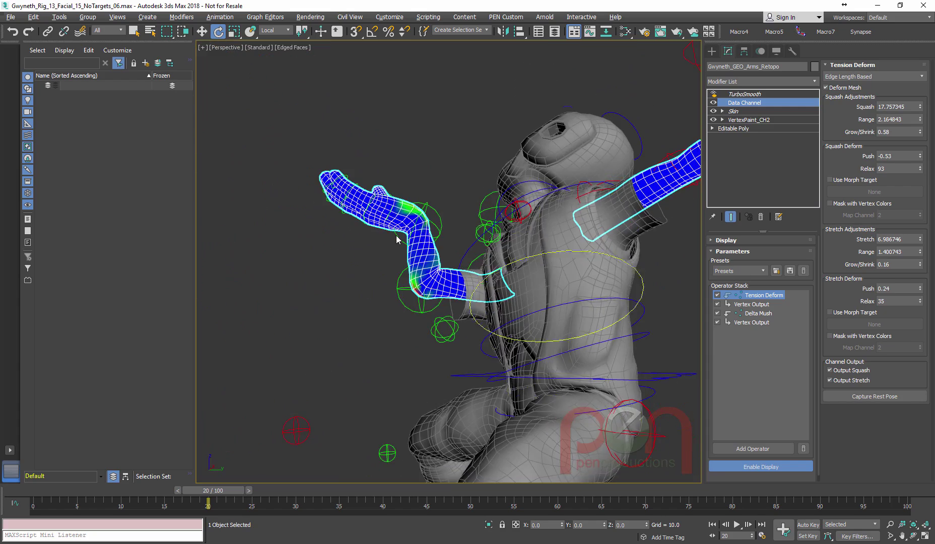
# Disable the Vertex Output operator below Delta Mush and set the Tension Deform Squash to 16.976025
pyautogui.click(718, 322)
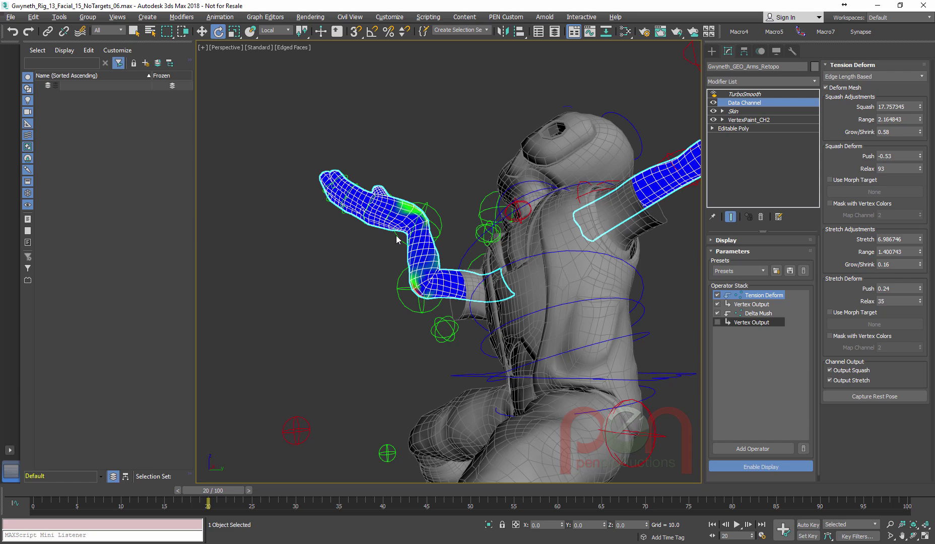
pyautogui.moveTo(396, 237)
pyautogui.keyDown('alt'); pyautogui.mouseDown(button='middle')
pyautogui.moveTo(418, 222)
pyautogui.moveTo(397, 237)
pyautogui.mouseUp(button='middle'); pyautogui.keyUp('alt')
pyautogui.scroll(5, 396, 236)
pyautogui.scroll(2, 396, 240)
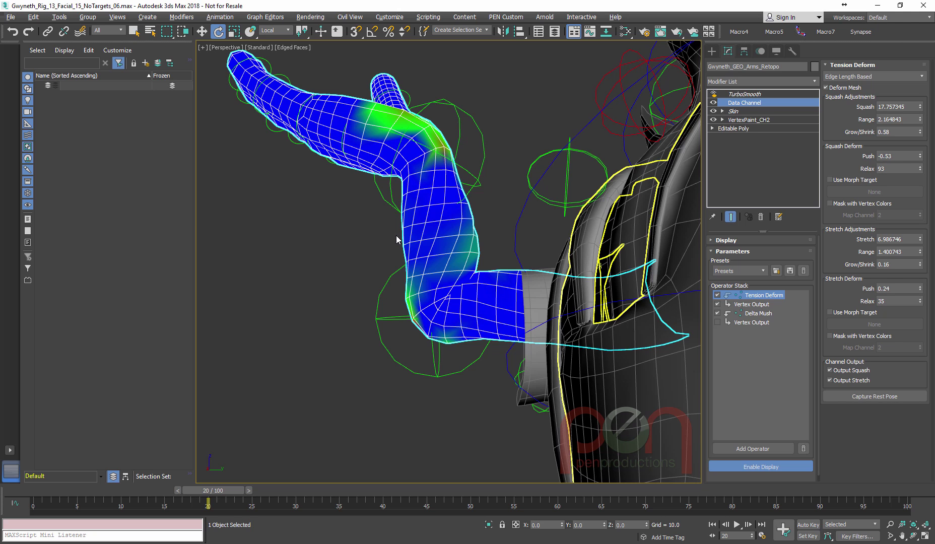
pyautogui.moveTo(920, 107); pyautogui.dragTo(920, 108)
pyautogui.scroll(6, 397, 240)
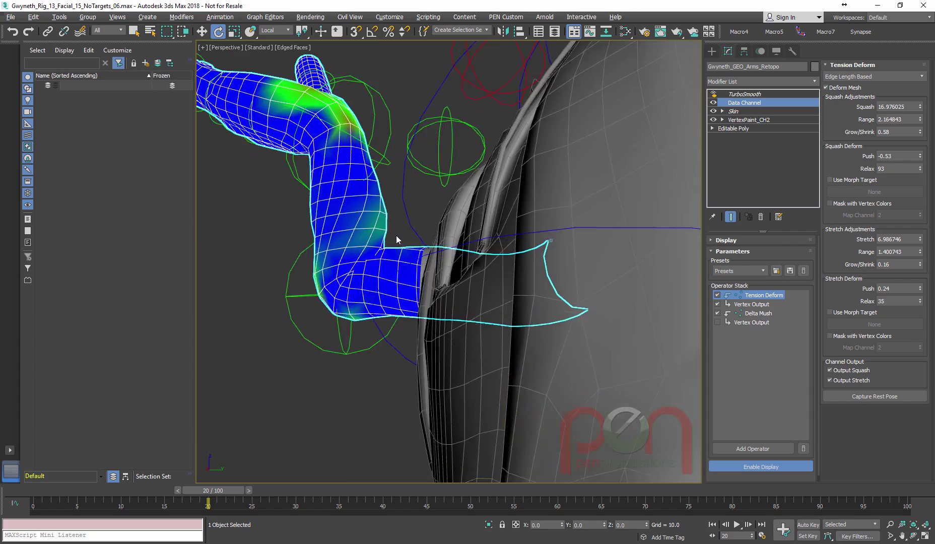
pyautogui.scroll(-7, 396, 240)
pyautogui.moveTo(397, 240)
pyautogui.keyDown('alt'); pyautogui.mouseDown(button='middle')
pyautogui.moveTo(385, 217)
pyautogui.moveTo(398, 212)
pyautogui.mouseUp(button='middle'); pyautogui.keyUp('alt')
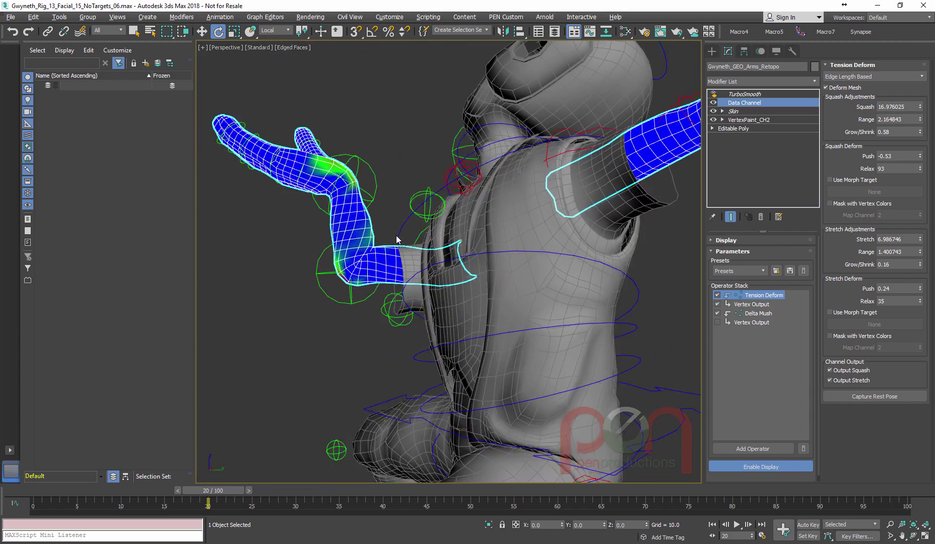
pyautogui.scroll(3, 397, 239)
pyautogui.scroll(-2, 396, 240)
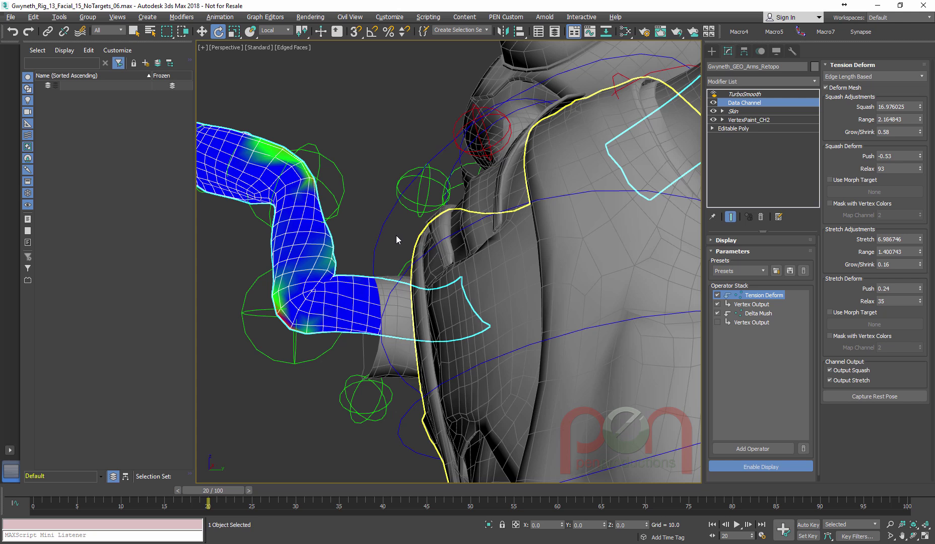
# Lower the Tension Deform Squash to 14.39735 and check the bent arm
pyautogui.moveTo(920, 107)
pyautogui.mouseDown()
pyautogui.moveTo(920, 126)
pyautogui.moveTo(920, 102)
pyautogui.mouseUp()
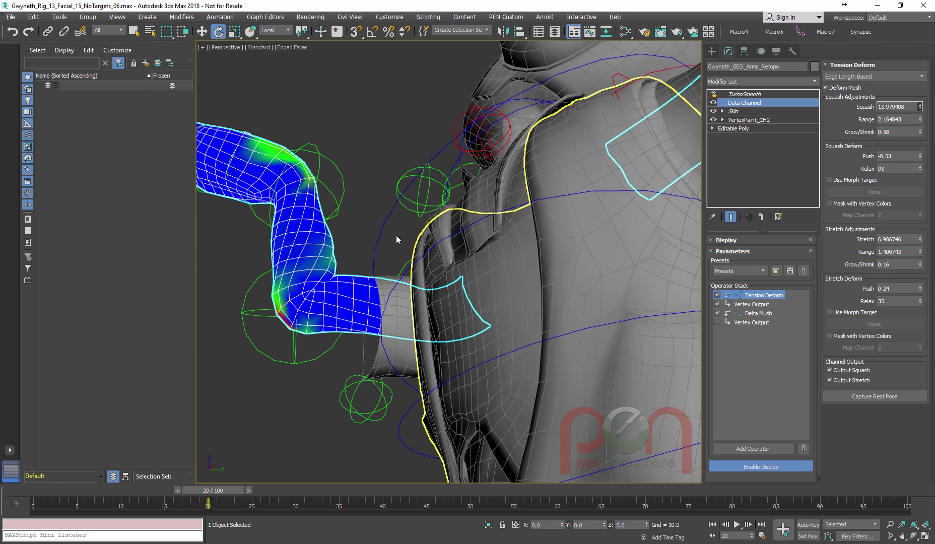
pyautogui.scroll(-5, 397, 240)
pyautogui.moveTo(396, 240)
pyautogui.keyDown('alt'); pyautogui.mouseDown(button='middle')
pyautogui.moveTo(423, 207)
pyautogui.moveTo(417, 201)
pyautogui.moveTo(396, 240)
pyautogui.mouseUp(button='middle'); pyautogui.keyUp('alt')
pyautogui.scroll(3, 396, 240)
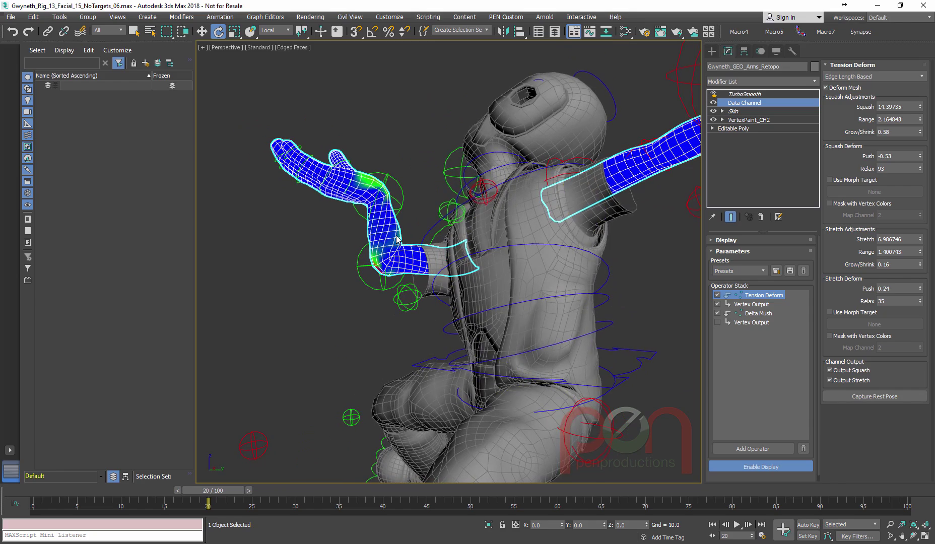
# Return to frame 0 and add a VertexPaint modifier above VertexPaint_CH2, assigned to Map Channel 3
pyautogui.scroll(-4, 396, 240)
pyautogui.press('Home')
pyautogui.scroll(4, 396, 240)
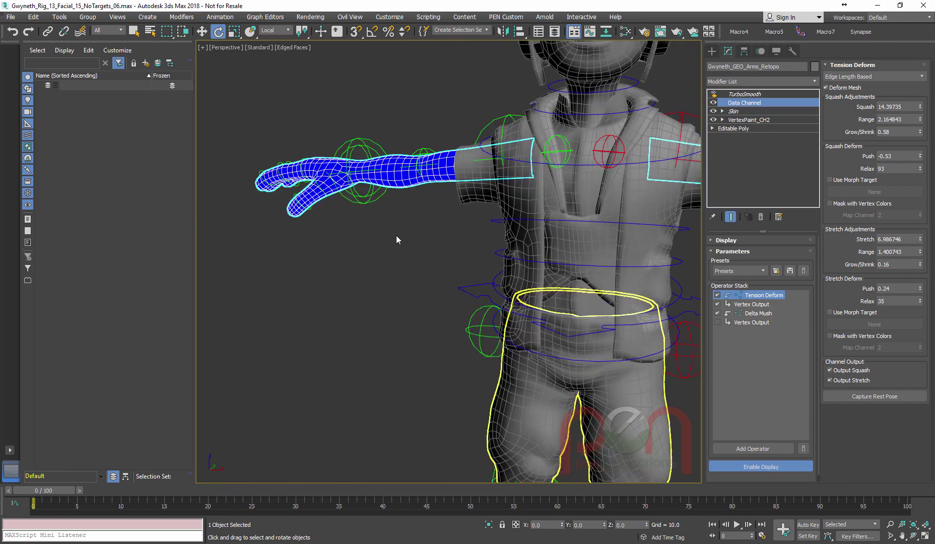
pyautogui.scroll(-2, 397, 240)
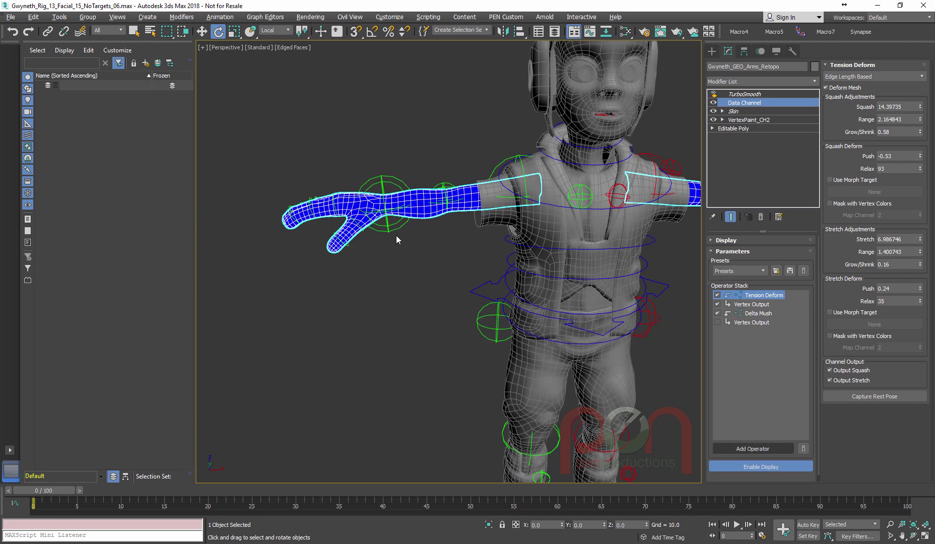
pyautogui.scroll(3, 397, 240)
pyautogui.moveTo(397, 240)
pyautogui.keyDown('alt'); pyautogui.mouseDown(button='middle')
pyautogui.moveTo(402, 267)
pyautogui.moveTo(380, 240)
pyautogui.moveTo(401, 246)
pyautogui.mouseUp(button='middle'); pyautogui.keyUp('alt')
pyautogui.click(748, 120)
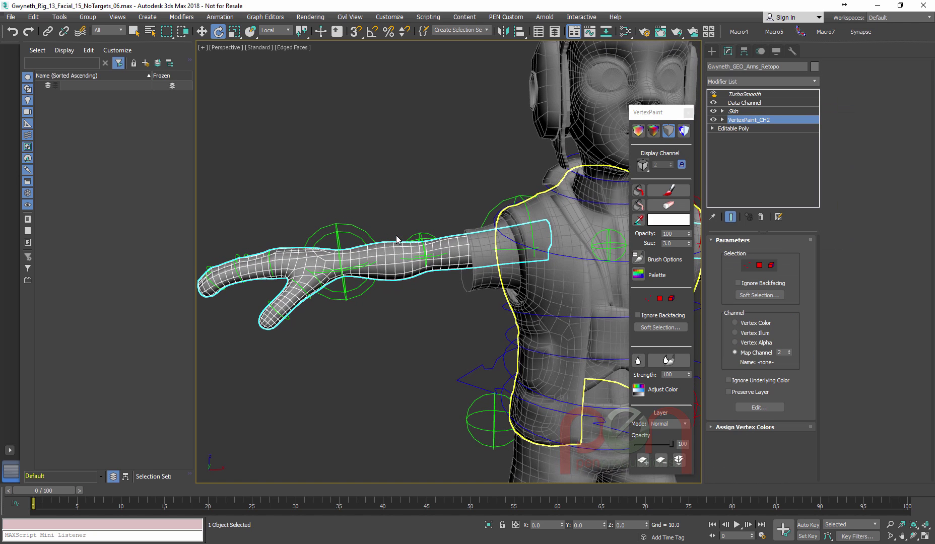
pyautogui.write('xver')
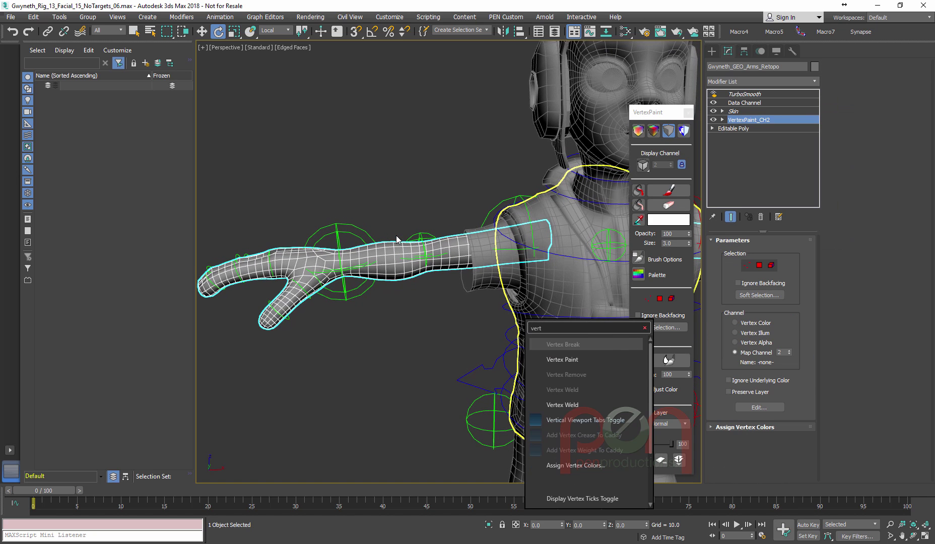
pyautogui.press('Return')
pyautogui.click(736, 352)
# Display the vertex colors shaded, set the paint color to black and fill the whole arms mesh with it
pyautogui.moveTo(397, 237)
pyautogui.keyDown('alt'); pyautogui.mouseDown(button='middle')
pyautogui.moveTo(408, 262)
pyautogui.moveTo(383, 267)
pyautogui.moveTo(393, 226)
pyautogui.mouseUp(button='middle'); pyautogui.keyUp('alt')
pyautogui.click(653, 131)
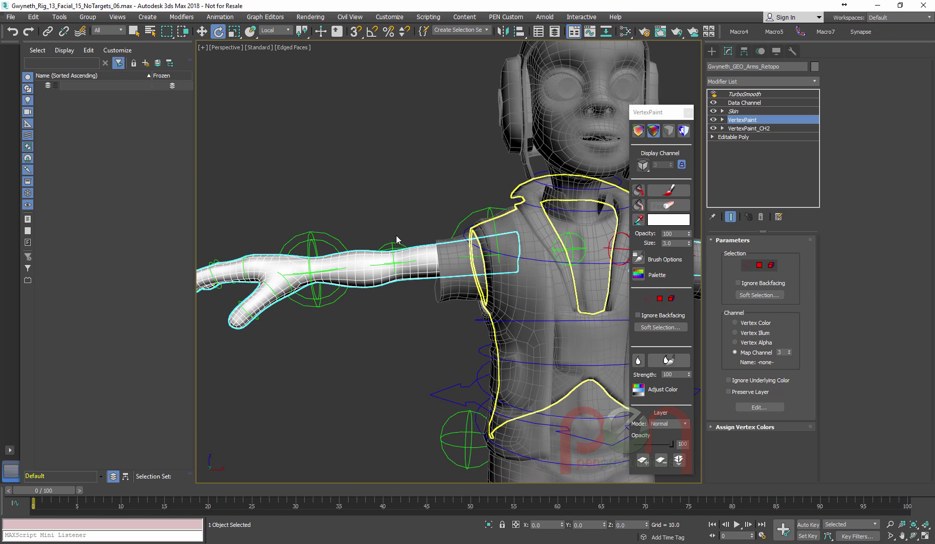
pyautogui.click(669, 220)
pyautogui.rightClick(413, 117)
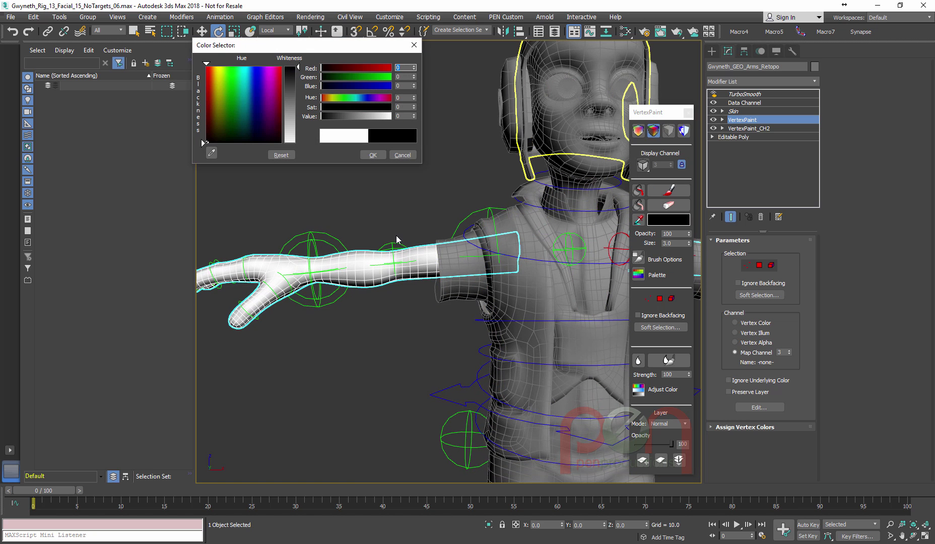
pyautogui.click(638, 191)
pyautogui.moveTo(397, 236)
pyautogui.keyDown('alt'); pyautogui.mouseDown(button='middle')
pyautogui.moveTo(376, 226)
pyautogui.moveTo(432, 239)
pyautogui.moveTo(395, 227)
pyautogui.moveTo(416, 223)
pyautogui.mouseUp(button='middle'); pyautogui.keyUp('alt')
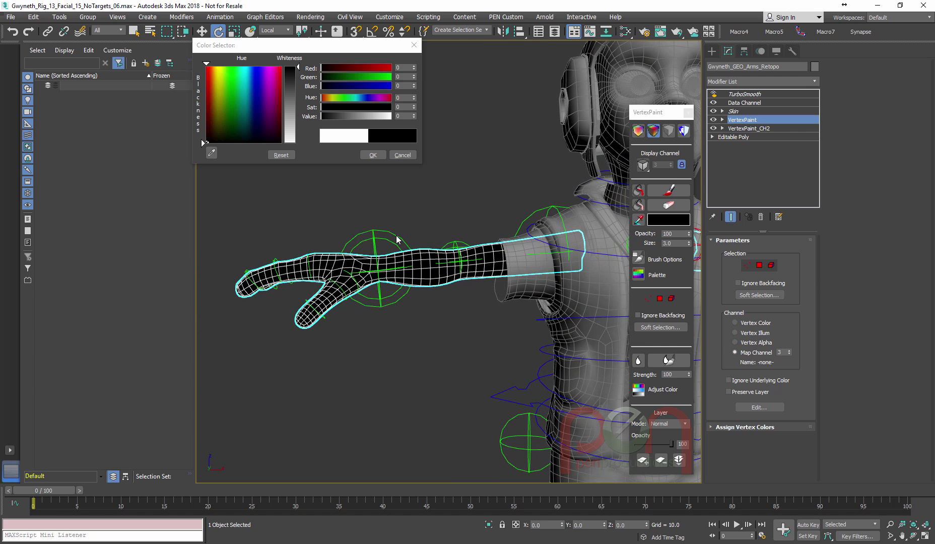
# Frame both arms from the front and activate vertex sub-object selection on the new VertexPaint modifier
pyautogui.moveTo(397, 236)
pyautogui.keyDown('alt'); pyautogui.mouseDown(button='middle')
pyautogui.moveTo(385, 238)
pyautogui.moveTo(366, 219)
pyautogui.moveTo(402, 251)
pyautogui.mouseUp(button='middle'); pyautogui.keyUp('alt')
pyautogui.press('f')
pyautogui.scroll(15, 396, 236)
pyautogui.scroll(1, 396, 237)
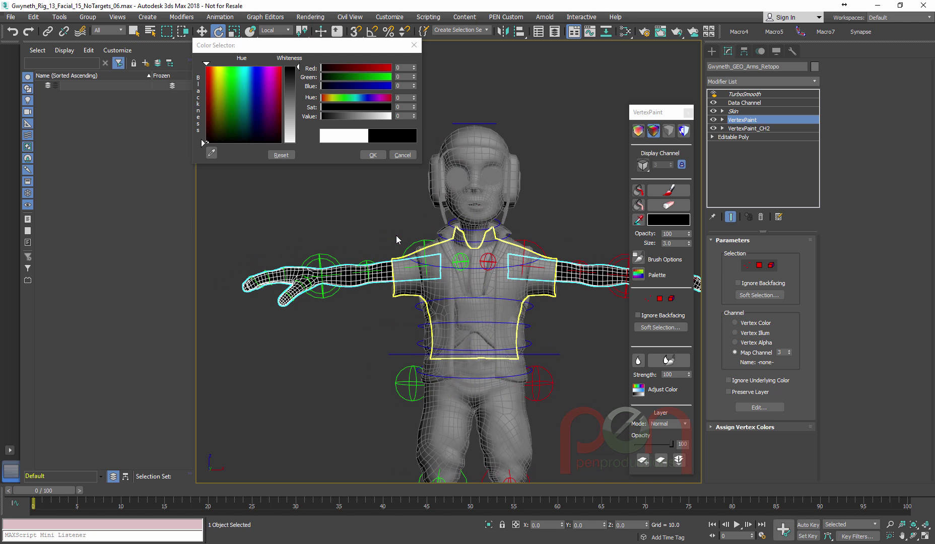
pyautogui.press('Right')
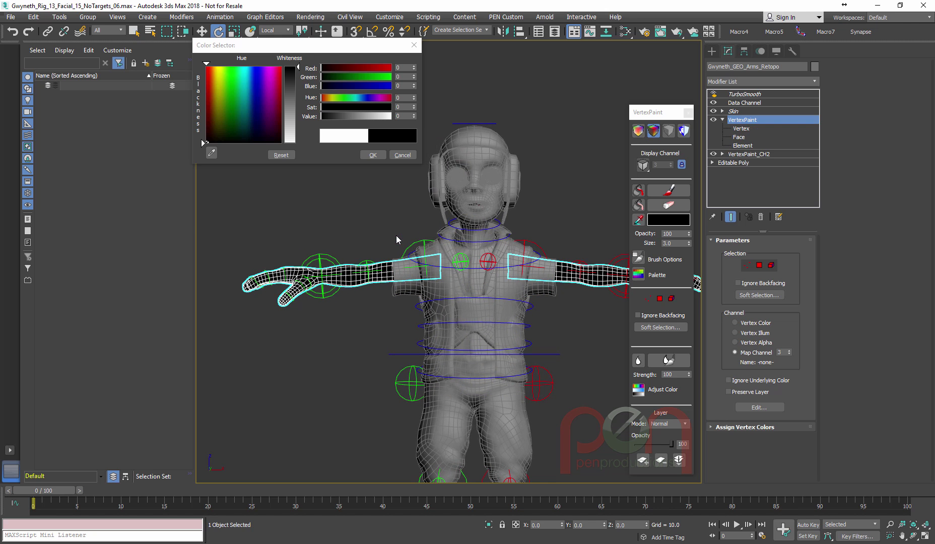
pyautogui.press('1')
pyautogui.press('Left')
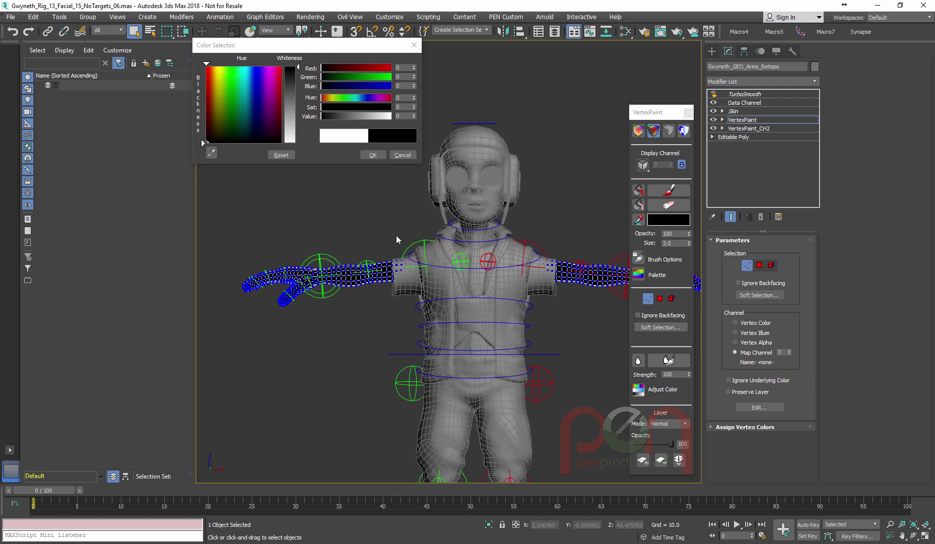
pyautogui.moveTo(396, 239); pyautogui.dragTo(392, 247, button='middle')
pyautogui.press('1')
pyautogui.press('1')
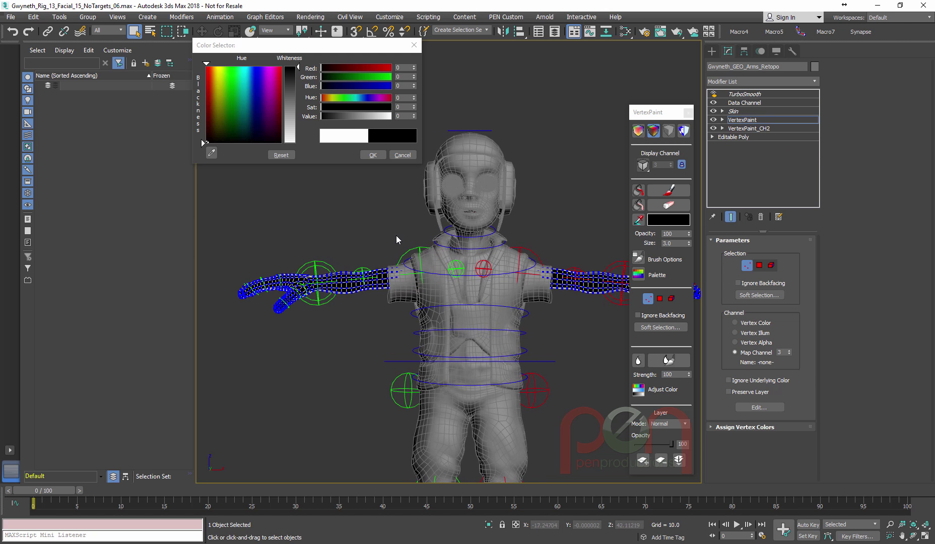
pyautogui.scroll(3, 398, 240)
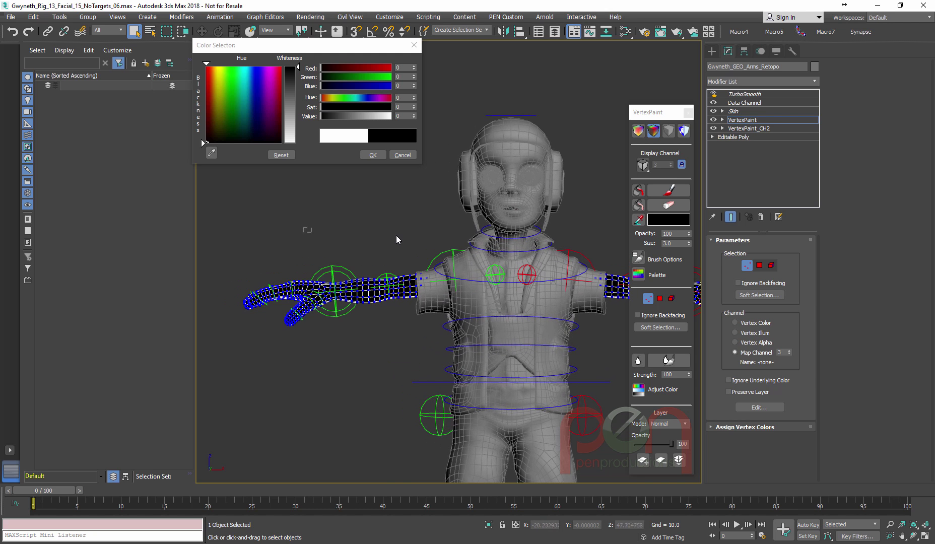
# Lasso-select the vertices of both hands and forearms up to the sleeve openings
pyautogui.press('q')
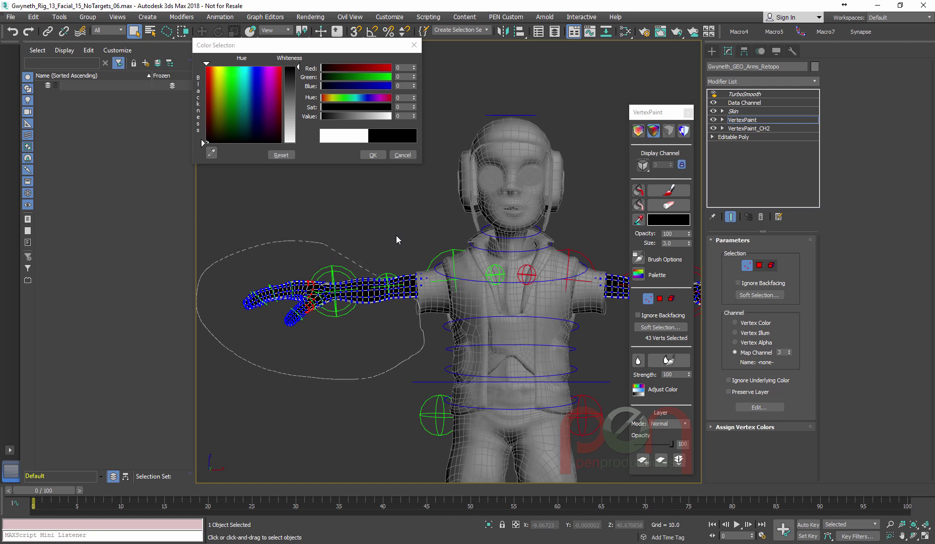
pyautogui.moveTo(398, 240); pyautogui.dragTo(325, 244)
pyautogui.scroll(3, 398, 240)
pyautogui.scroll(-3, 397, 240)
pyautogui.moveTo(496, 275); pyautogui.dragTo(275, 260, button='middle')
pyautogui.scroll(2, 398, 240)
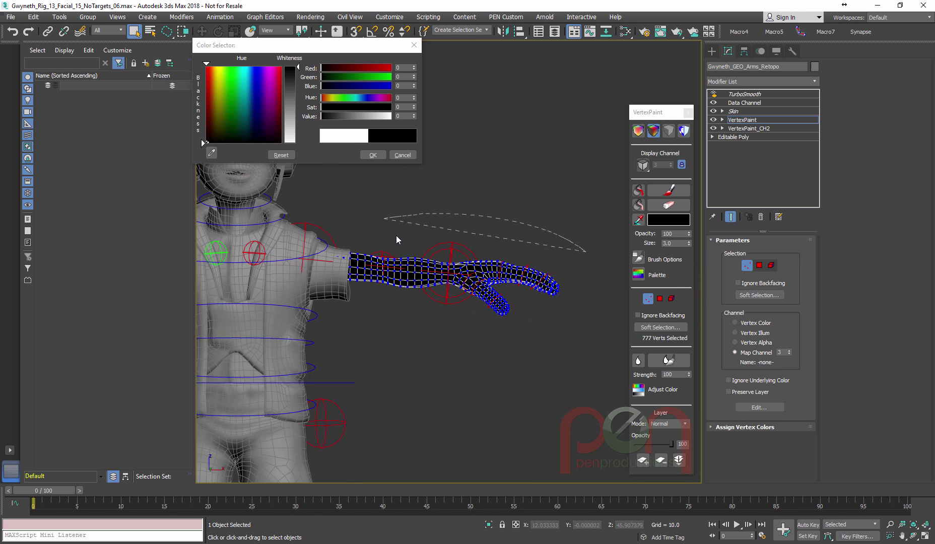
pyautogui.keyDown('ctrl'); pyautogui.moveTo(362, 307); pyautogui.dragTo(559, 315); pyautogui.keyUp('ctrl')
pyautogui.moveTo(255, 253); pyautogui.dragTo(489, 253, button='middle')
pyautogui.scroll(-2, 445, 255)
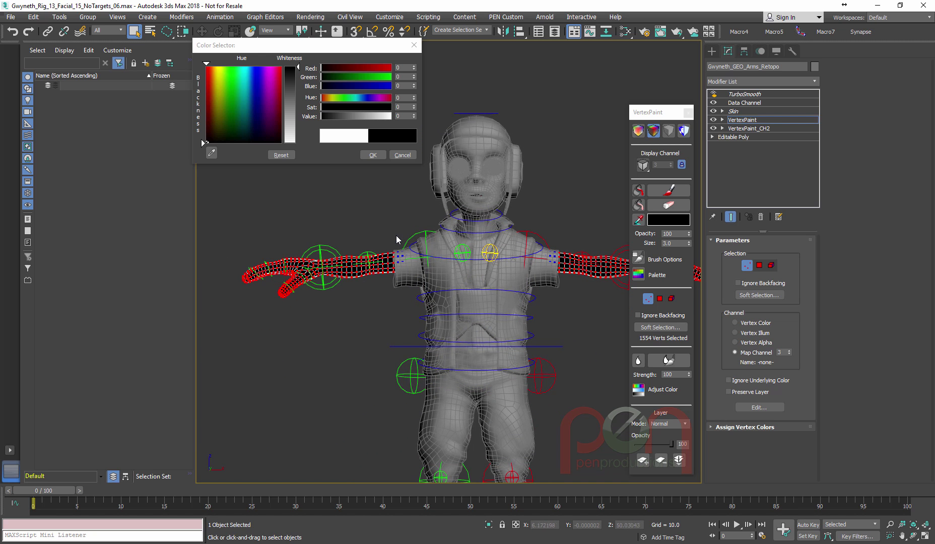
# Fill the selected hand and forearm vertices with white and isolate the arms mesh
pyautogui.click(282, 156)
pyautogui.click(639, 190)
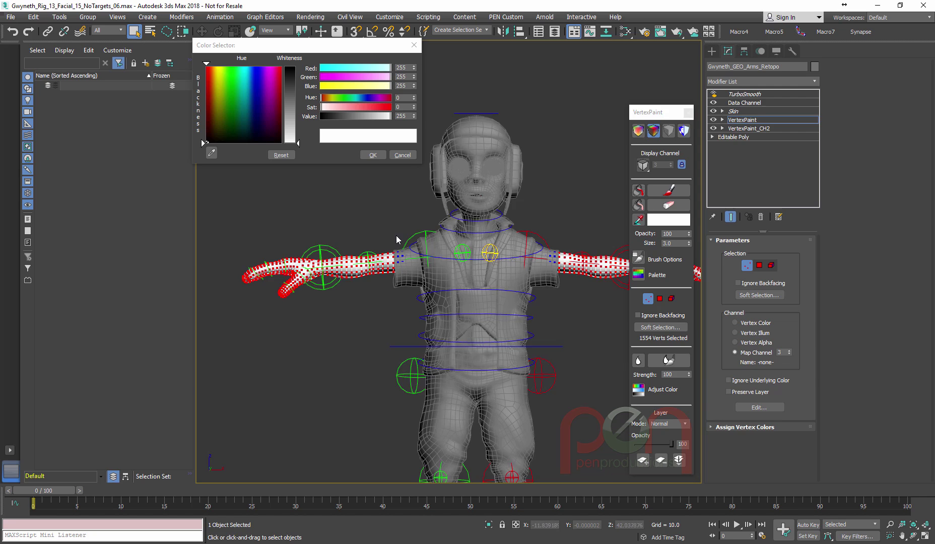
pyautogui.scroll(2, 438, 254)
pyautogui.moveTo(438, 254); pyautogui.dragTo(474, 256, button='middle')
pyautogui.keyDown('alt'); pyautogui.moveTo(396, 240); pyautogui.dragTo(422, 234, button='middle'); pyautogui.keyUp('alt')
pyautogui.hotkey('alt', 'q')
pyautogui.scroll(6, 398, 240)
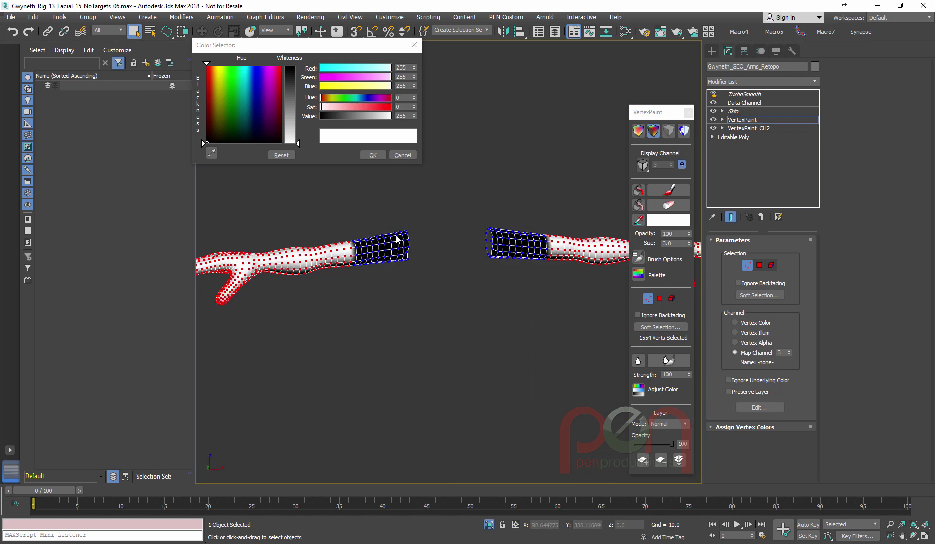
# Blur the vertex colors over the whole mesh three times to soften the black-to-white transition on the arms
pyautogui.keyDown('alt'); pyautogui.moveTo(398, 239); pyautogui.dragTo(398, 239, button='middle'); pyautogui.keyUp('alt')
pyautogui.press('1')
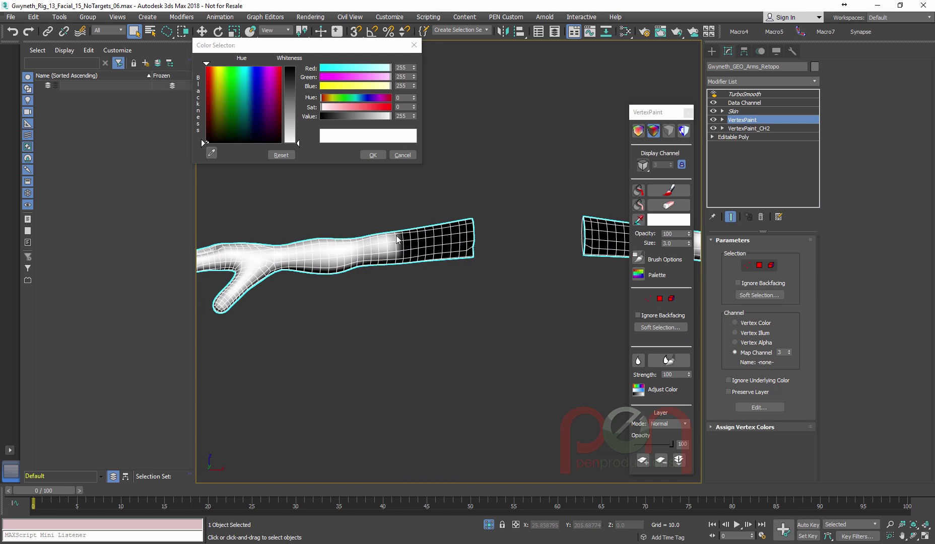
pyautogui.click(638, 360)
pyautogui.click(639, 360)
pyautogui.click(638, 360)
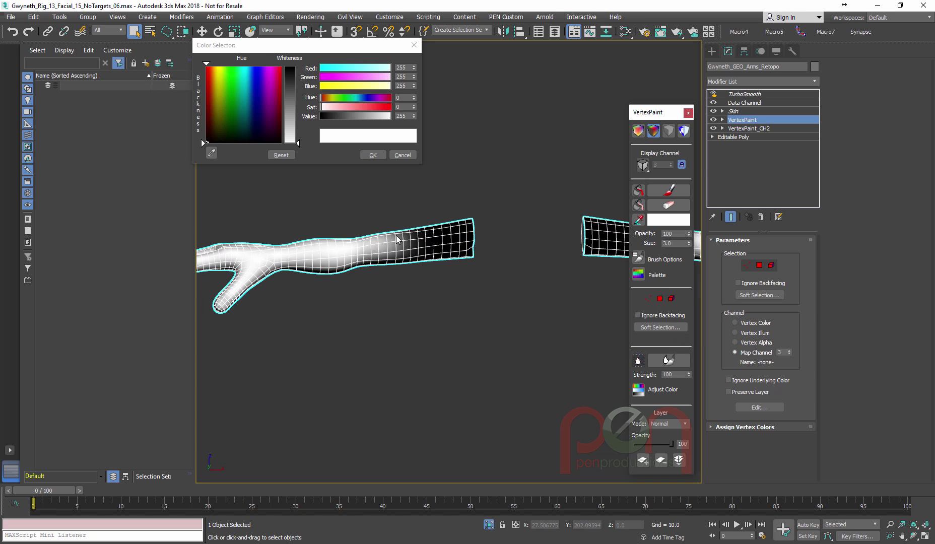
pyautogui.keyDown('alt'); pyautogui.moveTo(397, 239); pyautogui.dragTo(397, 240, button='middle'); pyautogui.keyUp('alt')
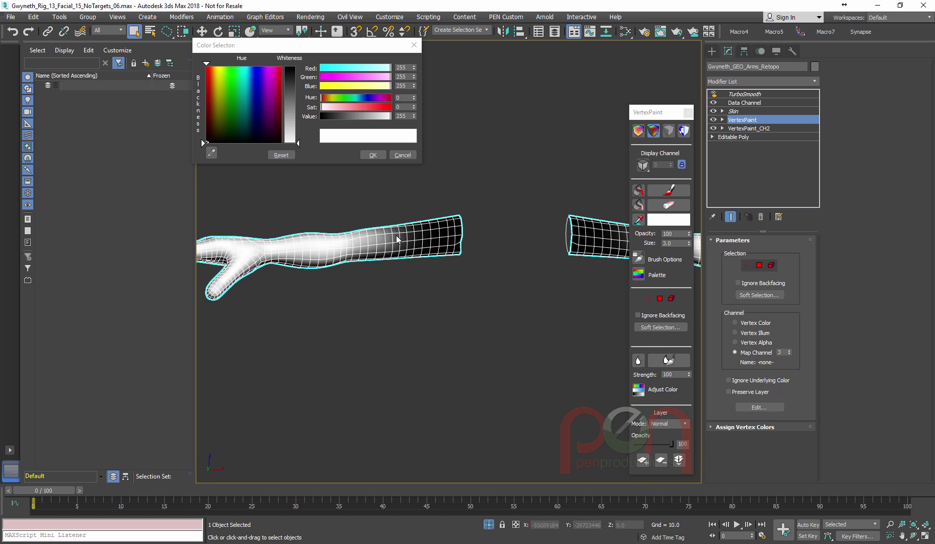
pyautogui.press('1')
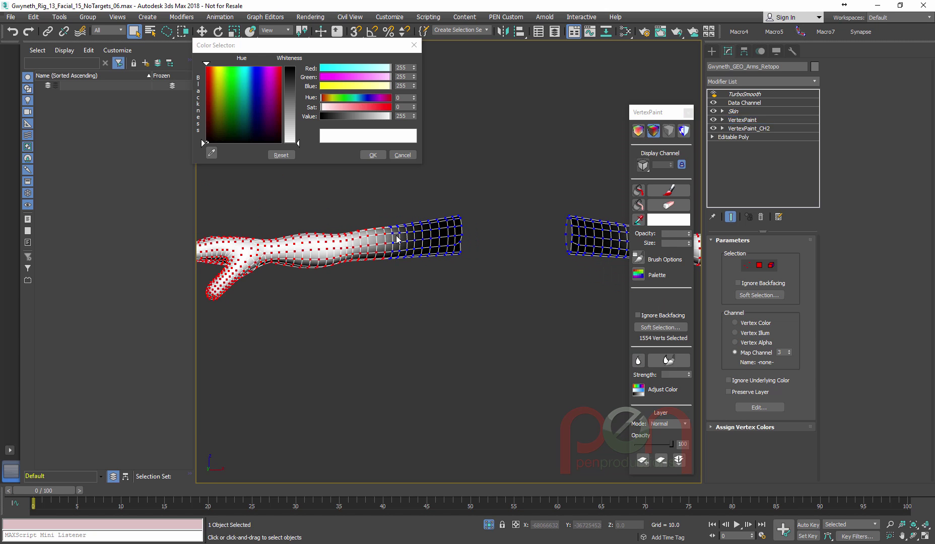
# Rename the new VertexPaint modifier to VertexPaint_CH3 and close the color selector and paint toolbox
pyautogui.rightClick(753, 119)
pyautogui.click(781, 125)
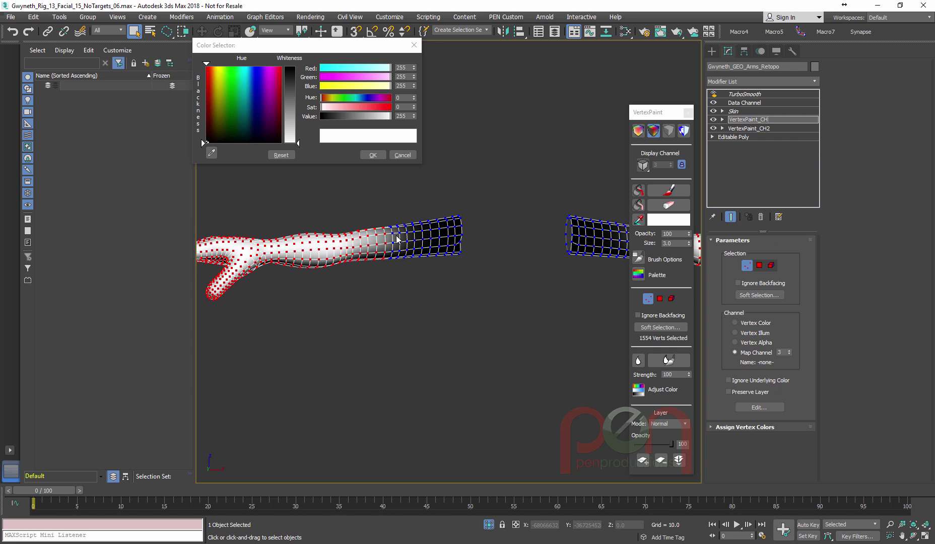
pyautogui.press('Return')
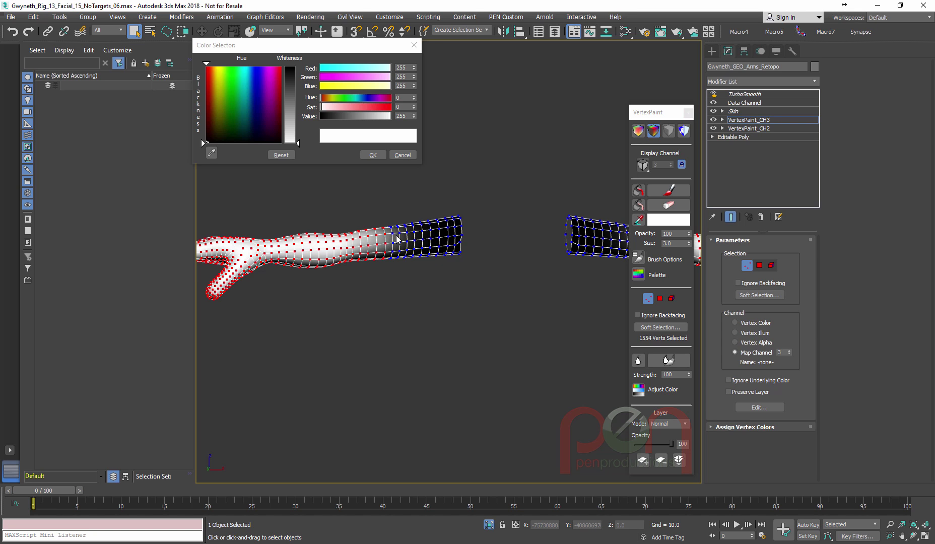
pyautogui.click(414, 45)
pyautogui.click(689, 113)
pyautogui.moveTo(397, 239); pyautogui.dragTo(362, 246, button='middle')
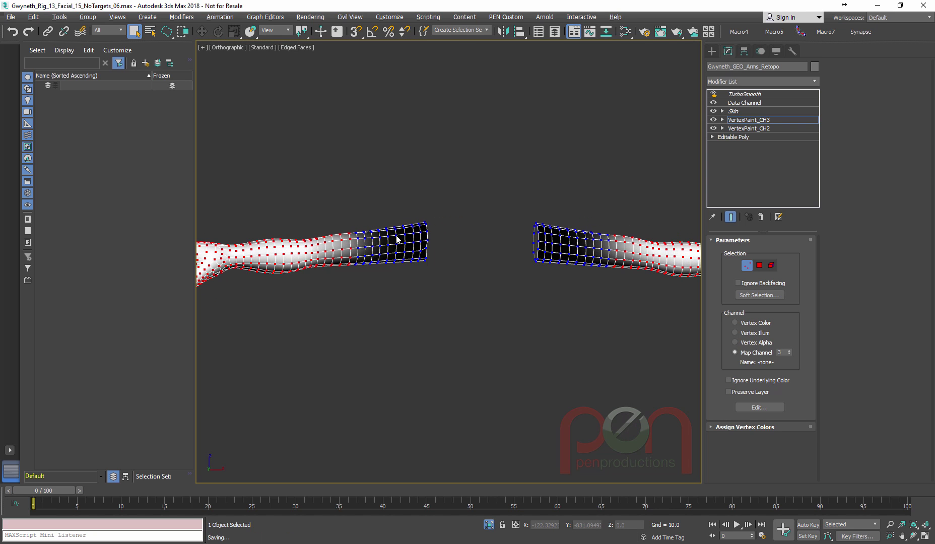
# In the Data Channel's Tension Deform, mask both Squash Deform and Stretch Deform with vertex colors on Map Channel 3
pyautogui.click(744, 102)
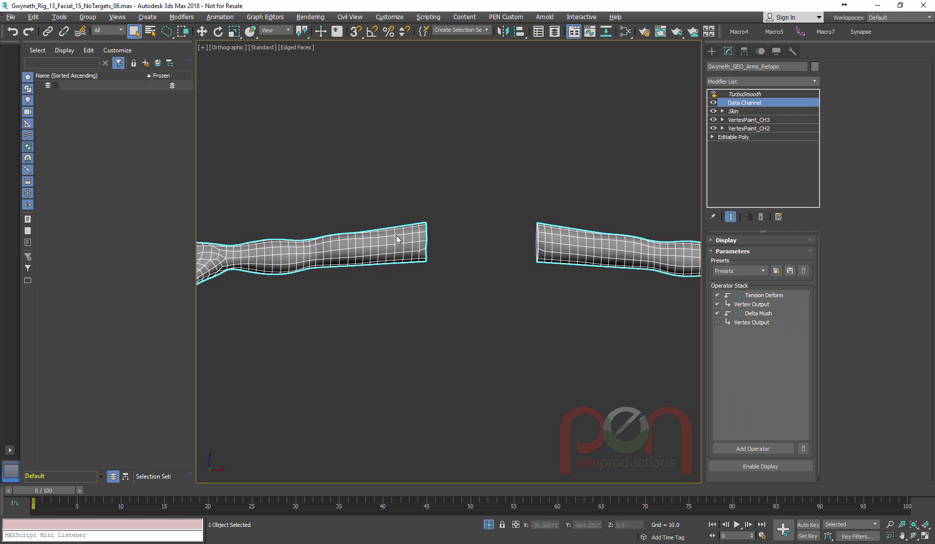
pyautogui.click(764, 295)
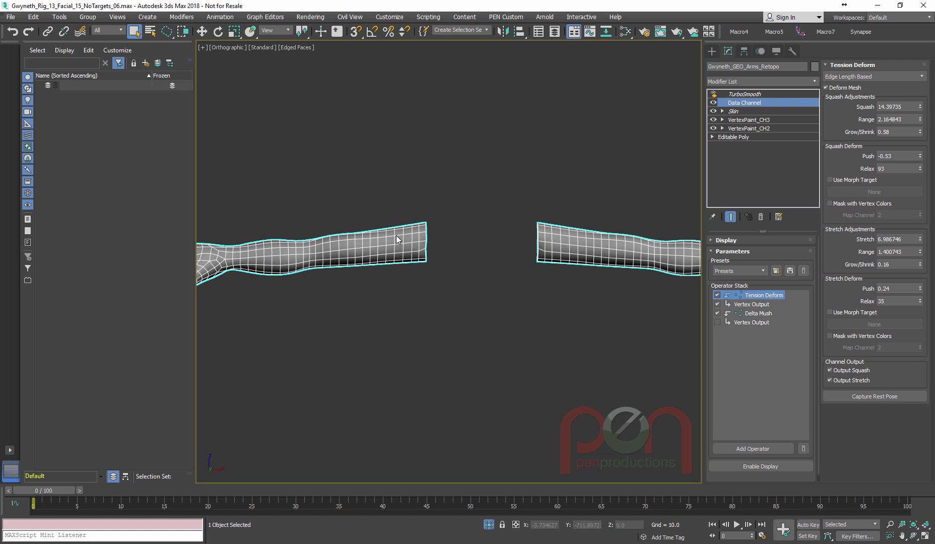
pyautogui.click(830, 204)
pyautogui.click(830, 336)
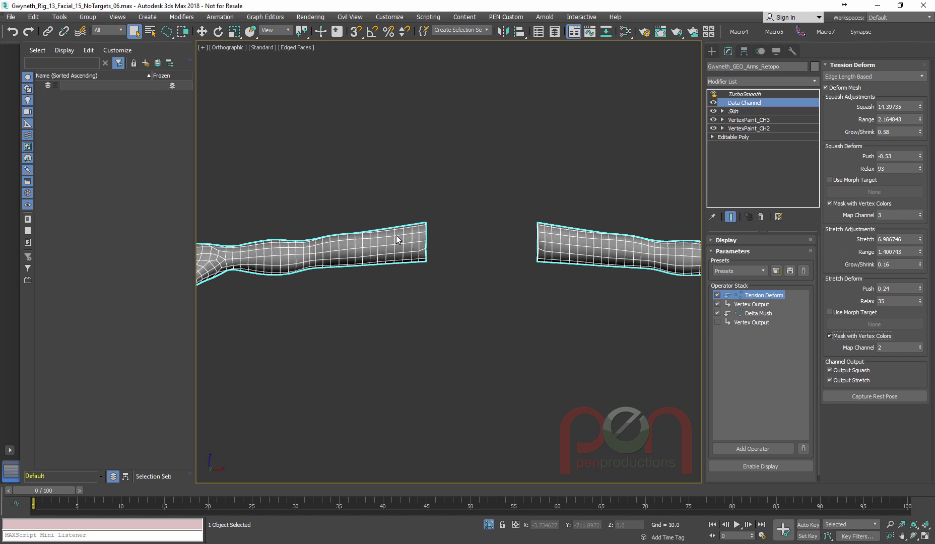
pyautogui.keyDown('alt'); pyautogui.moveTo(397, 236); pyautogui.dragTo(386, 228, button='middle'); pyautogui.keyUp('alt')
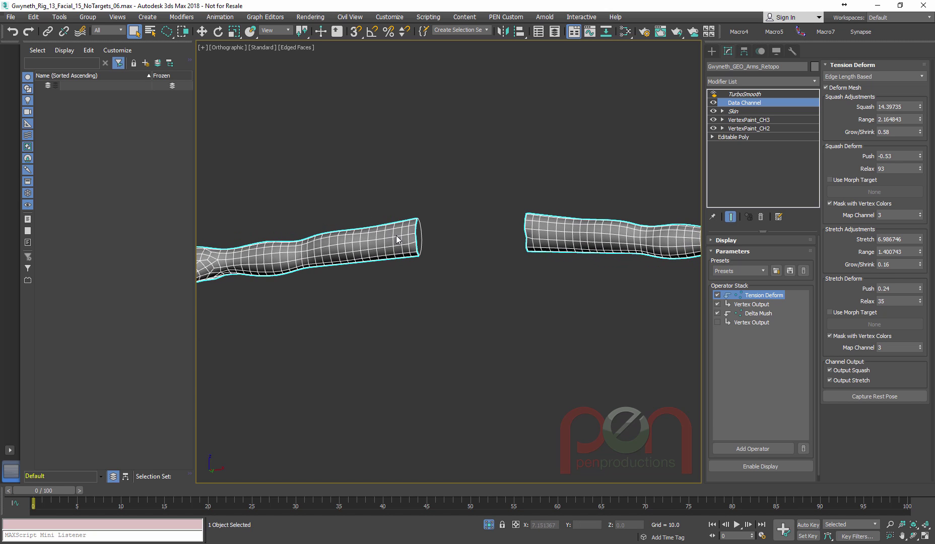
# Play the animation to frame 12 and enable the Vertex Output below Delta Mush on the bent arm
pyautogui.press('/')
pyautogui.press('/')
pyautogui.moveTo(397, 236)
pyautogui.keyDown('alt'); pyautogui.mouseDown(button='middle')
pyautogui.moveTo(434, 225)
pyautogui.moveTo(454, 202)
pyautogui.mouseUp(button='middle'); pyautogui.keyUp('alt')
pyautogui.scroll(3, 396, 236)
pyautogui.moveTo(396, 235)
pyautogui.mouseDown(button='middle')
pyautogui.moveTo(351, 184)
pyautogui.moveTo(381, 253)
pyautogui.moveTo(366, 242)
pyautogui.moveTo(434, 242)
pyautogui.mouseUp(button='middle')
pyautogui.scroll(-2, 397, 236)
pyautogui.click(718, 323)
pyautogui.scroll(-2, 396, 236)
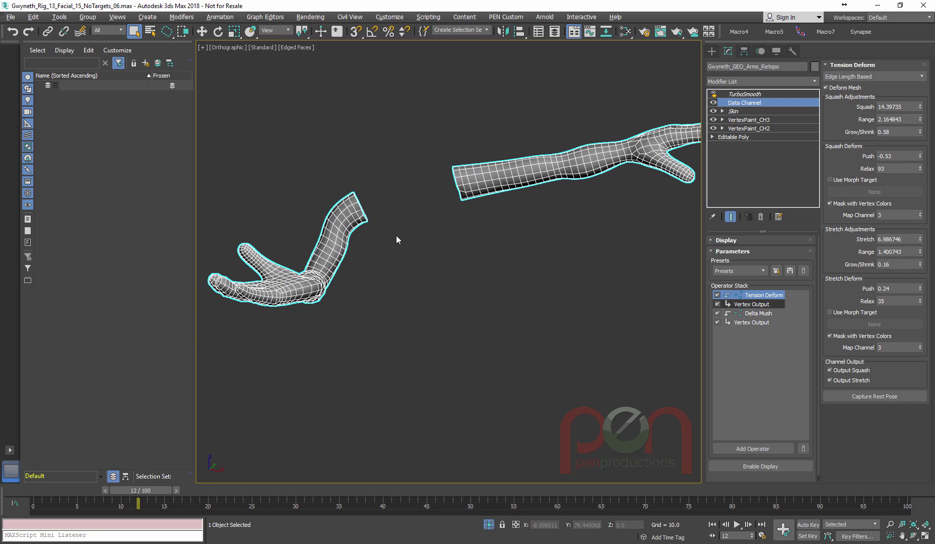
# Compare the bent arm's elbow with the Data Channel modifier switched off and on
pyautogui.click(714, 103)
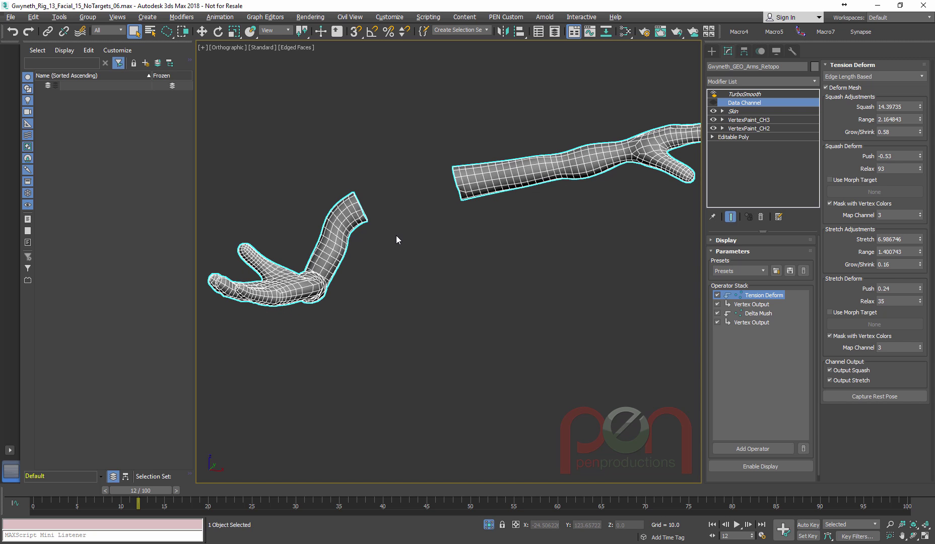
pyautogui.hotkey('ctrl', 'z')
pyautogui.keyDown('alt'); pyautogui.moveTo(396, 236); pyautogui.dragTo(374, 202, button='middle'); pyautogui.keyUp('alt')
pyautogui.scroll(1, 396, 236)
pyautogui.hotkey('ctrl', 'y')
pyautogui.hotkey('ctrl', 'z')
pyautogui.keyDown('alt'); pyautogui.moveTo(396, 236); pyautogui.dragTo(396, 236, button='middle'); pyautogui.keyUp('alt')
pyautogui.scroll(-4, 397, 236)
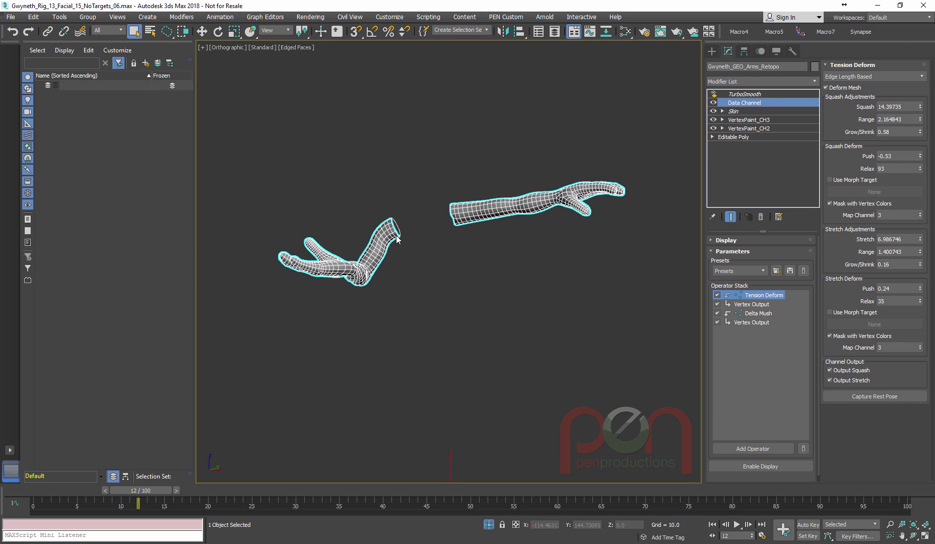
# Exit isolation, return to frame 0 and show the whole character with Shaded Materials with Maps and without edged faces
pyautogui.hotkey('alt', 'q')
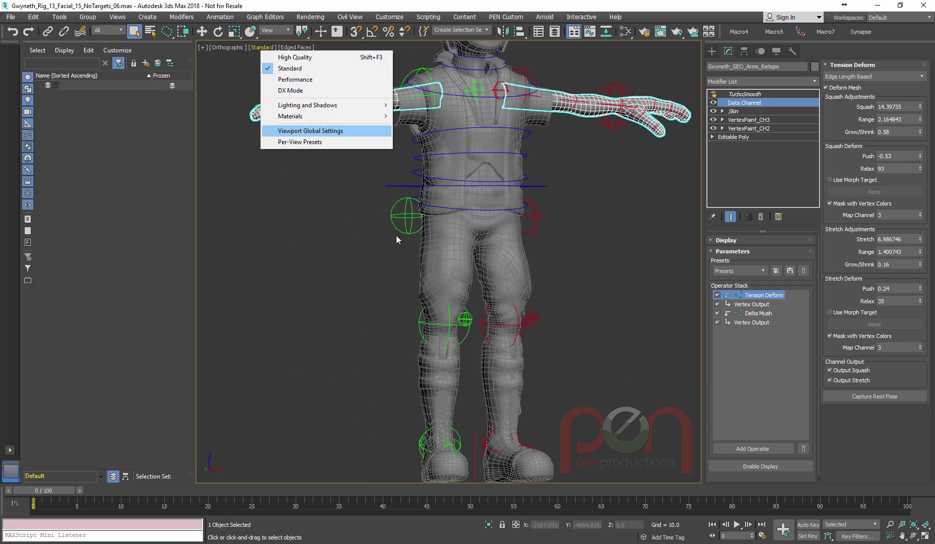
pyautogui.moveTo(290, 117)
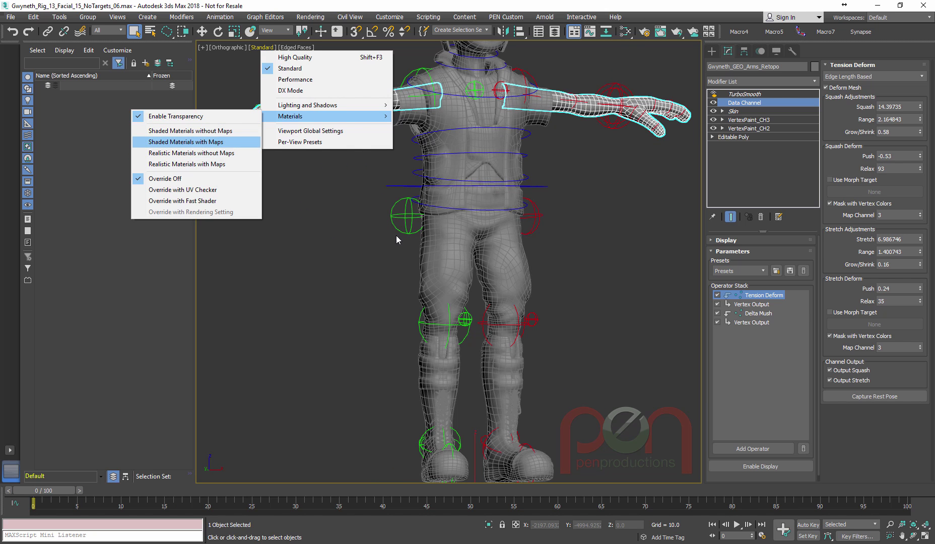
pyautogui.click(185, 141)
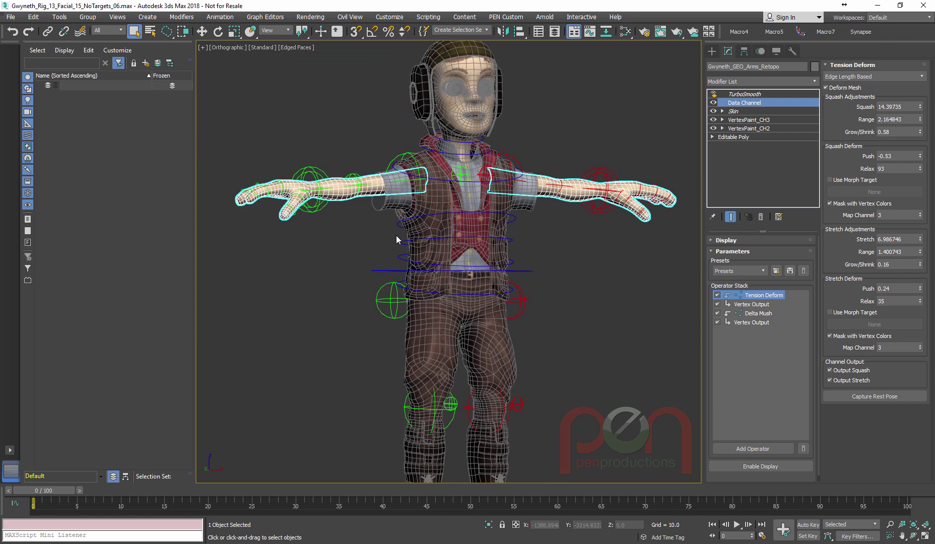
pyautogui.press('F4')
pyautogui.scroll(-5, 396, 239)
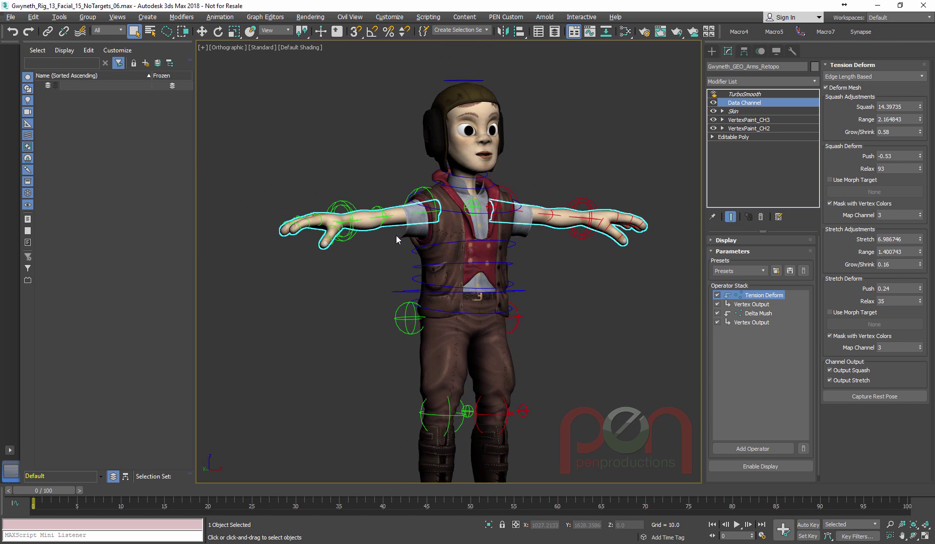
pyautogui.scroll(-2, 396, 235)
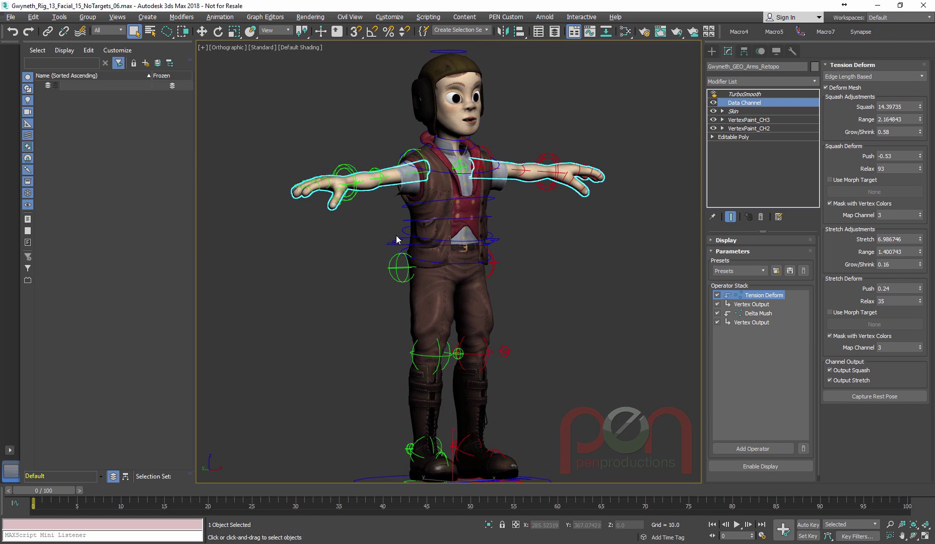
pyautogui.keyDown('alt'); pyautogui.moveTo(397, 236); pyautogui.dragTo(397, 236, button='middle'); pyautogui.keyUp('alt')
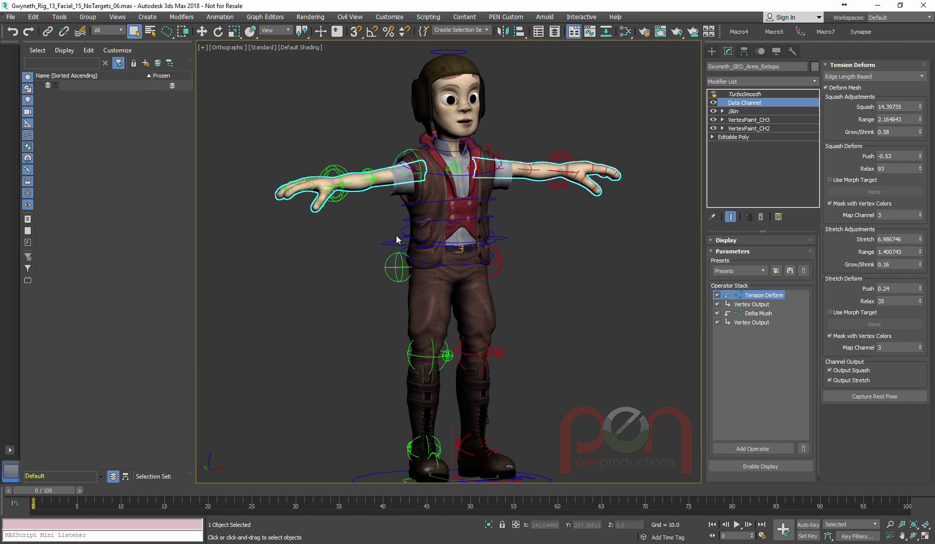